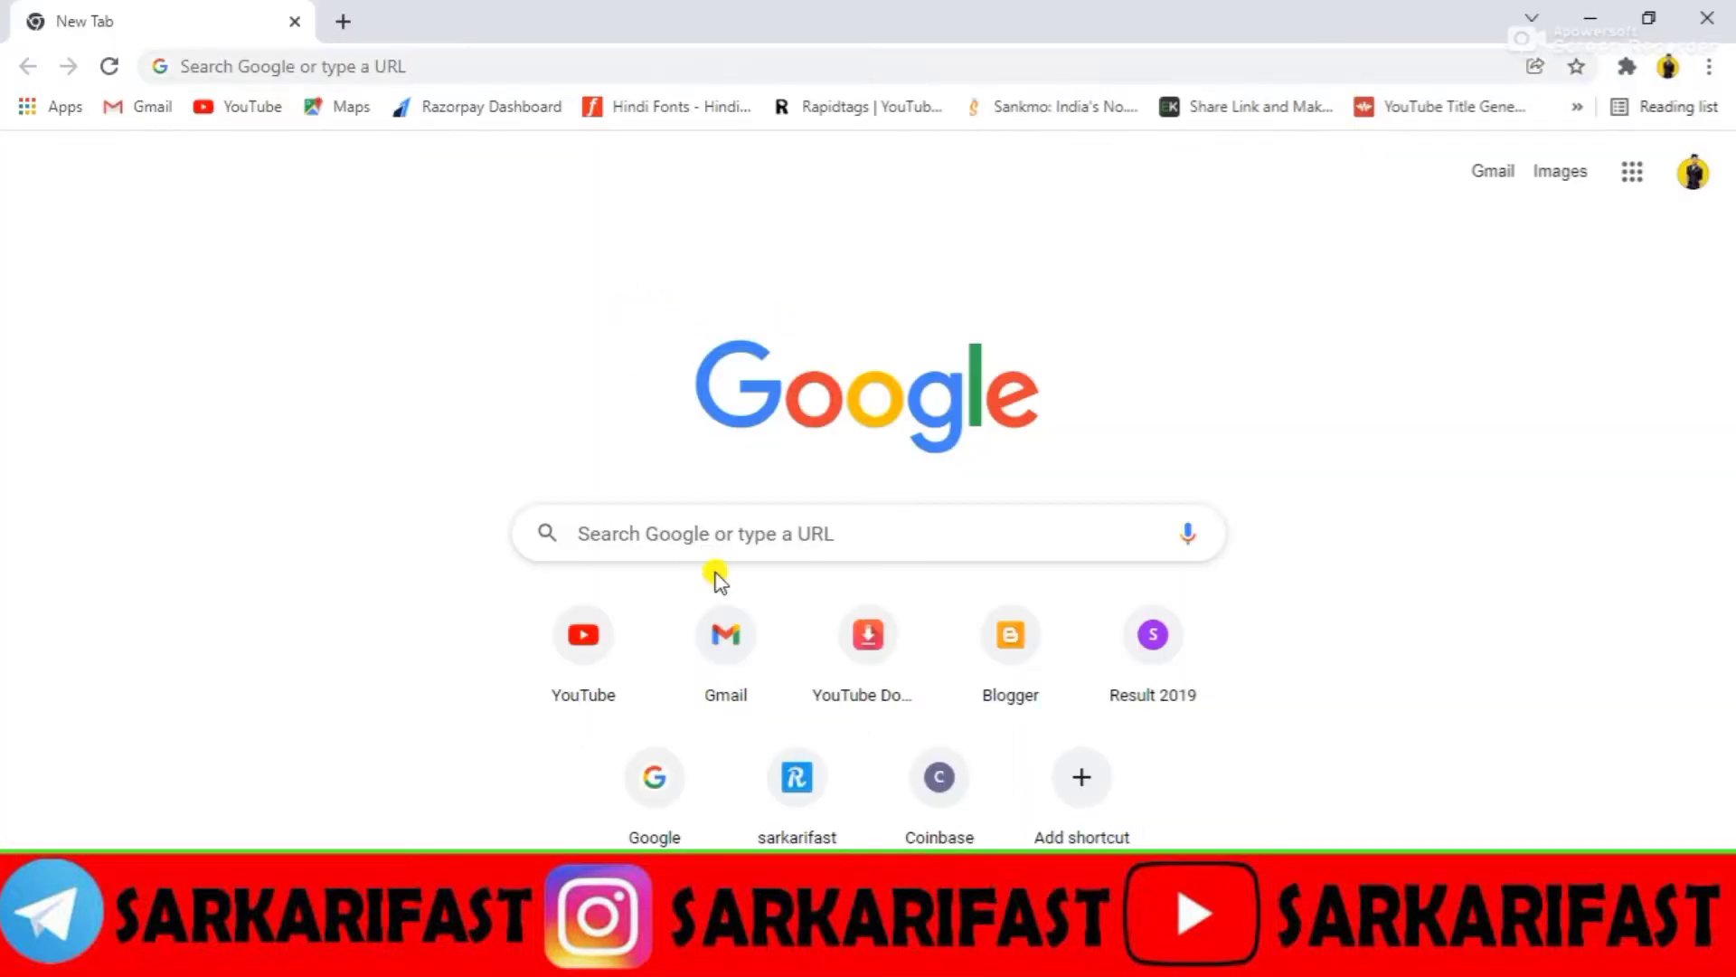
Step: Search Google for 'csc' to find the CSC VLE MARKET blog
left_click(717, 540)
type("csc")
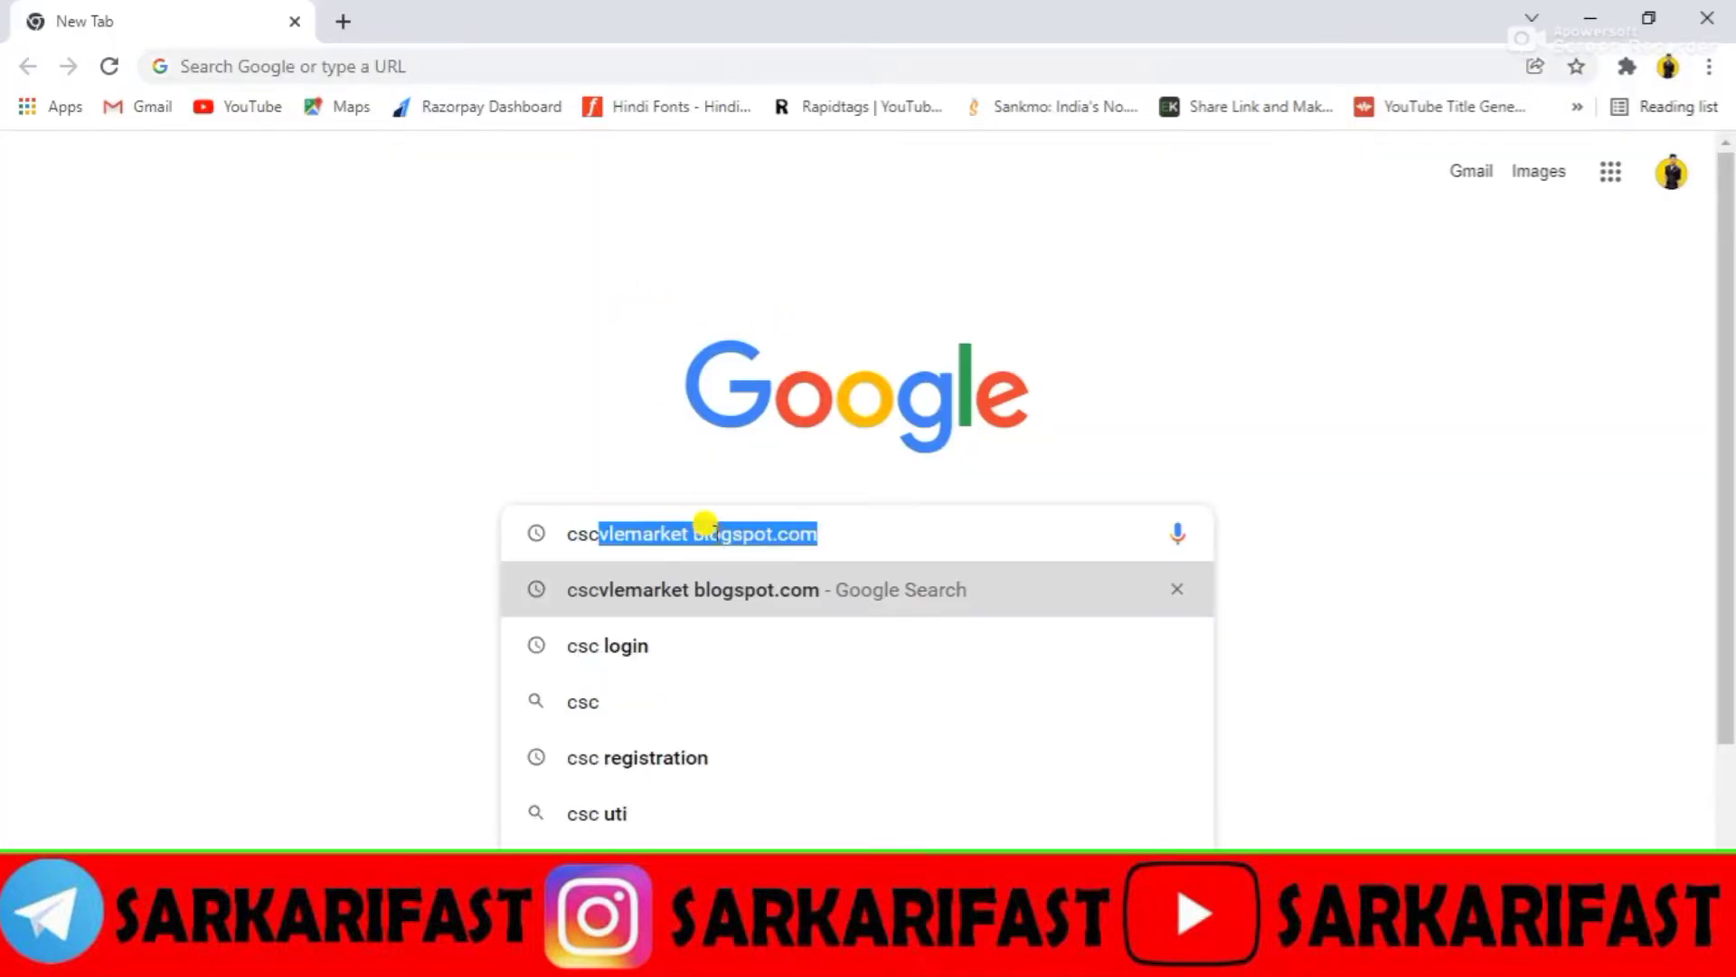
key("Return")
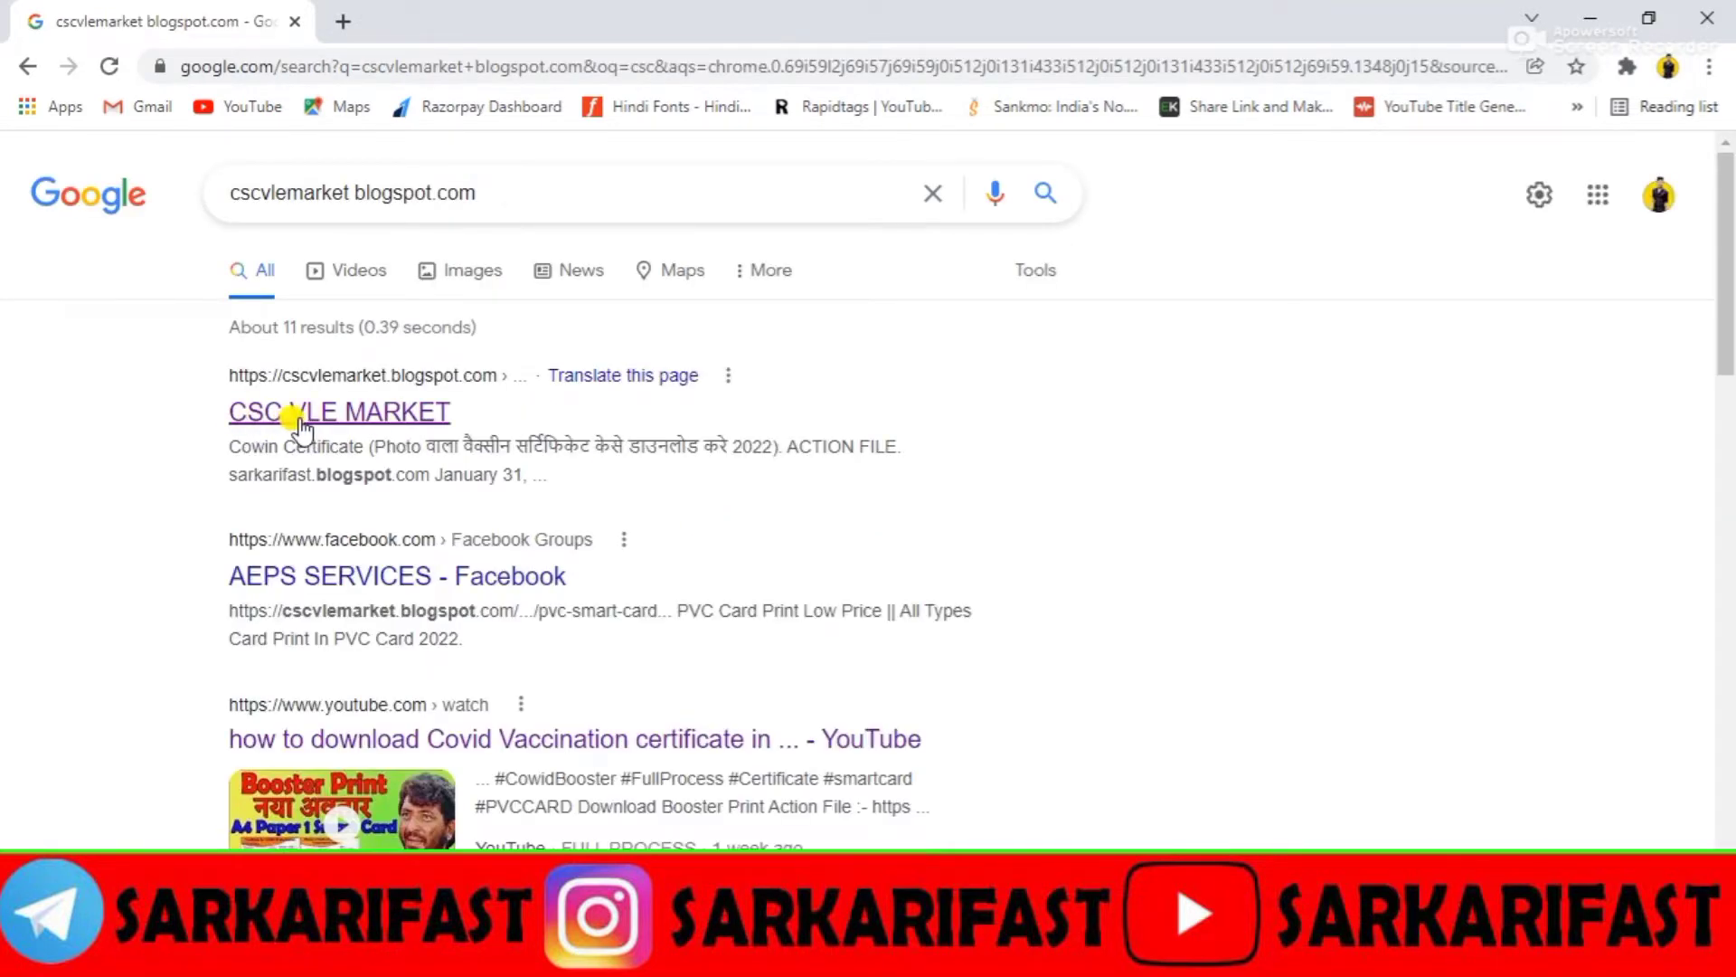
Step: Scroll through the blog down and back up to find the ACTION FILE label
scroll(314, 426, "down", 5)
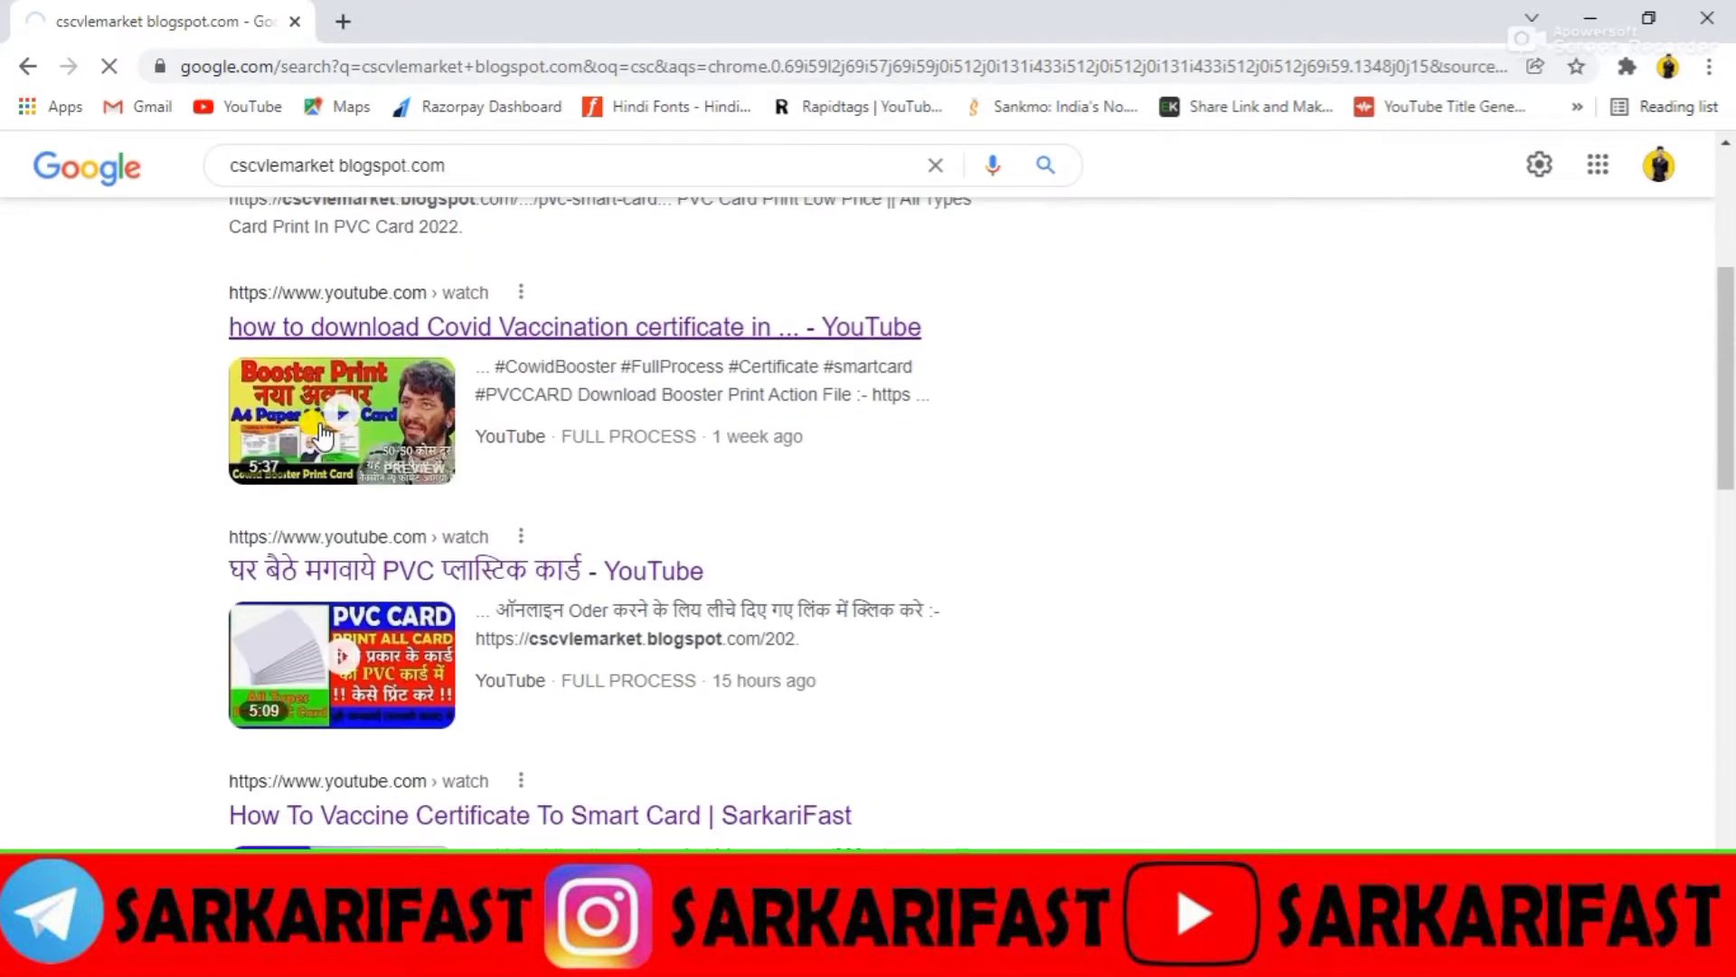
scroll(316, 424, "down", 3)
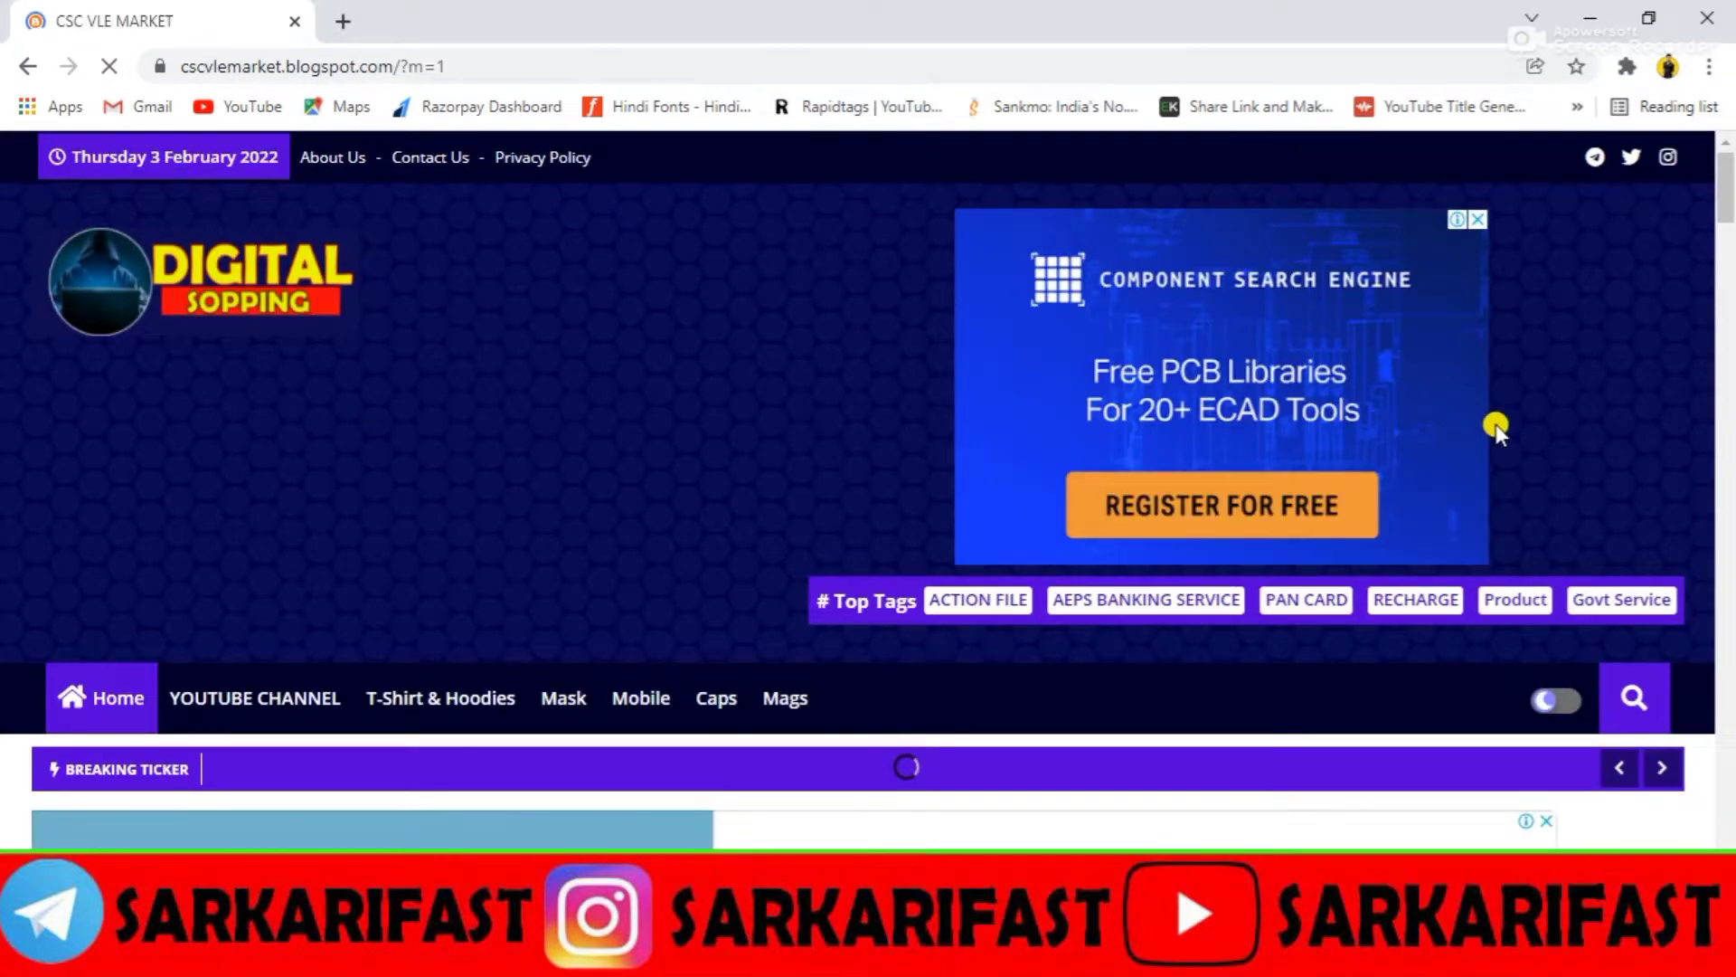
scroll(1495, 426, "down", 4)
scroll(1496, 426, "down", 1)
scroll(1496, 426, "down", 6)
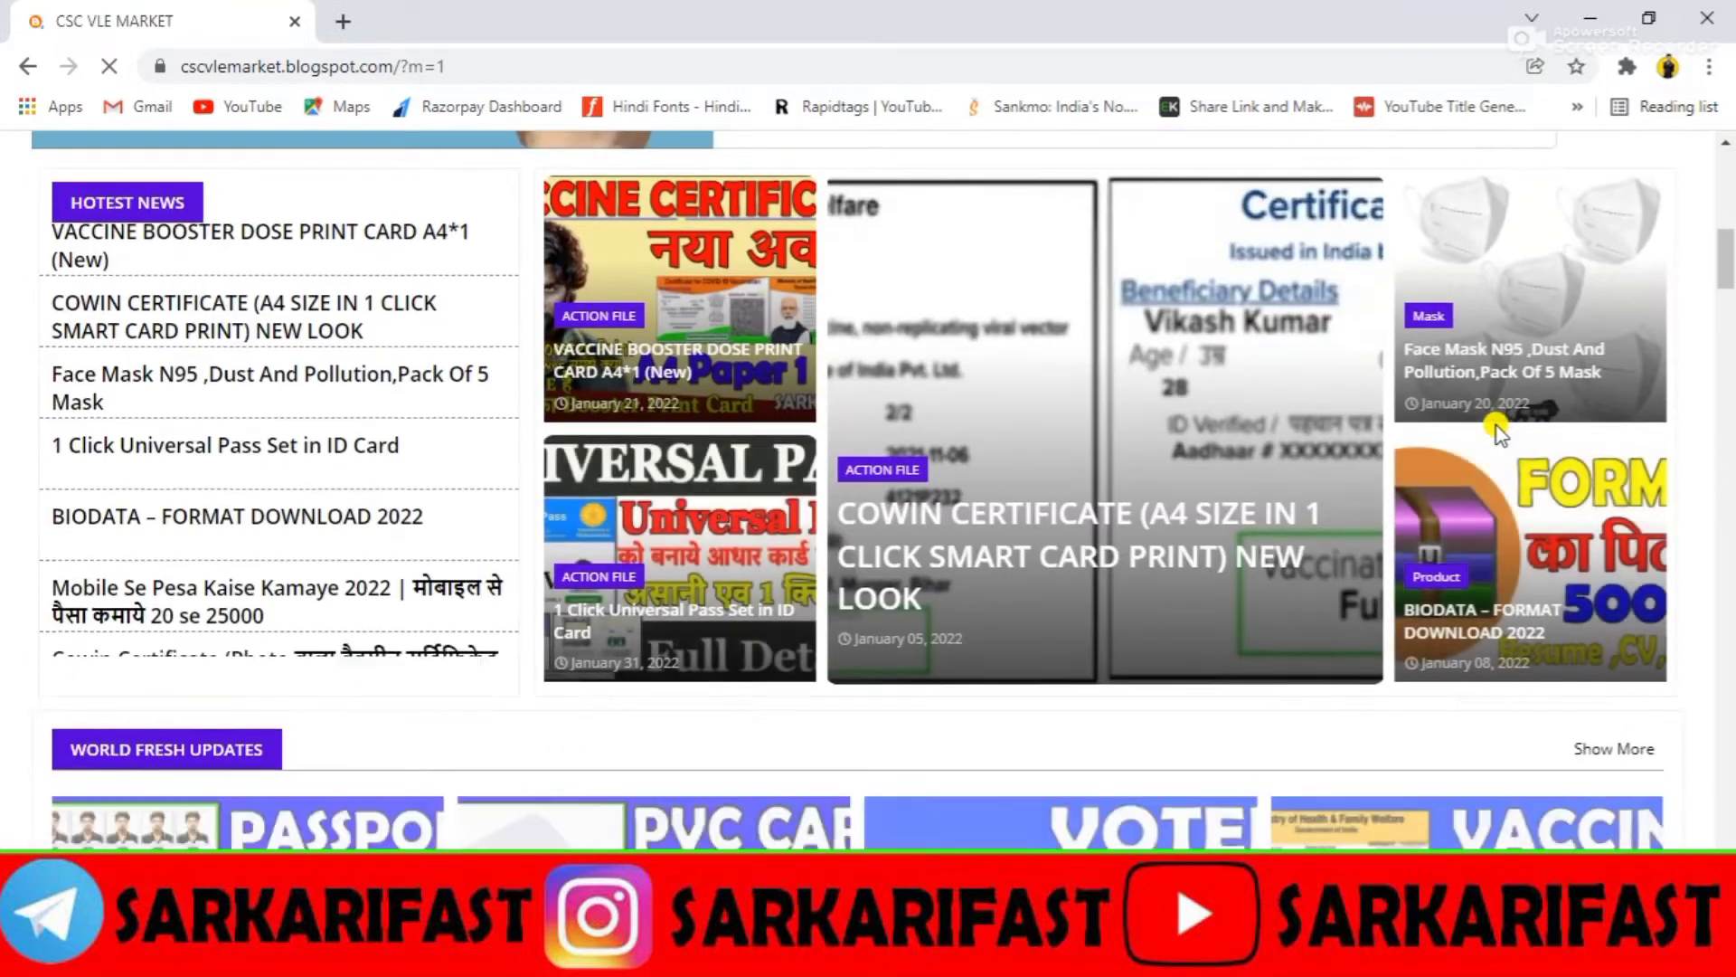
scroll(1495, 426, "down", 3)
scroll(1496, 426, "down", 2)
scroll(1496, 426, "down", 2)
scroll(1495, 426, "down", 1)
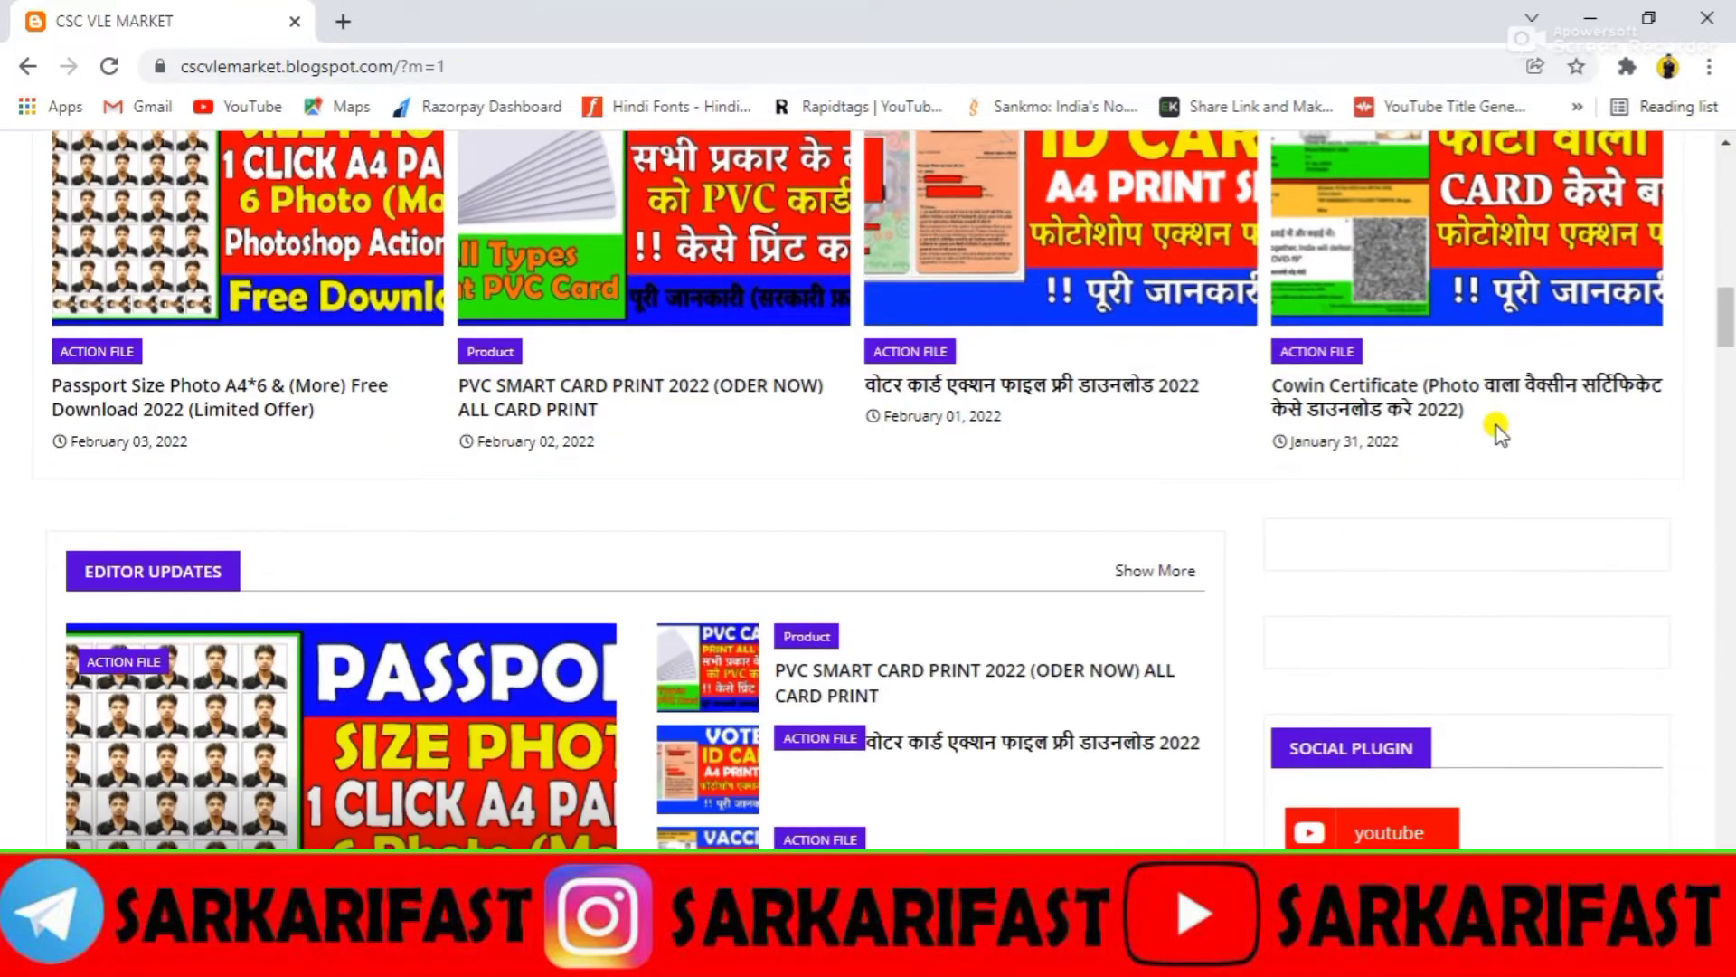
scroll(1495, 426, "down", 7)
scroll(1496, 426, "down", 4)
scroll(1496, 426, "down", 4)
scroll(1496, 426, "down", 5)
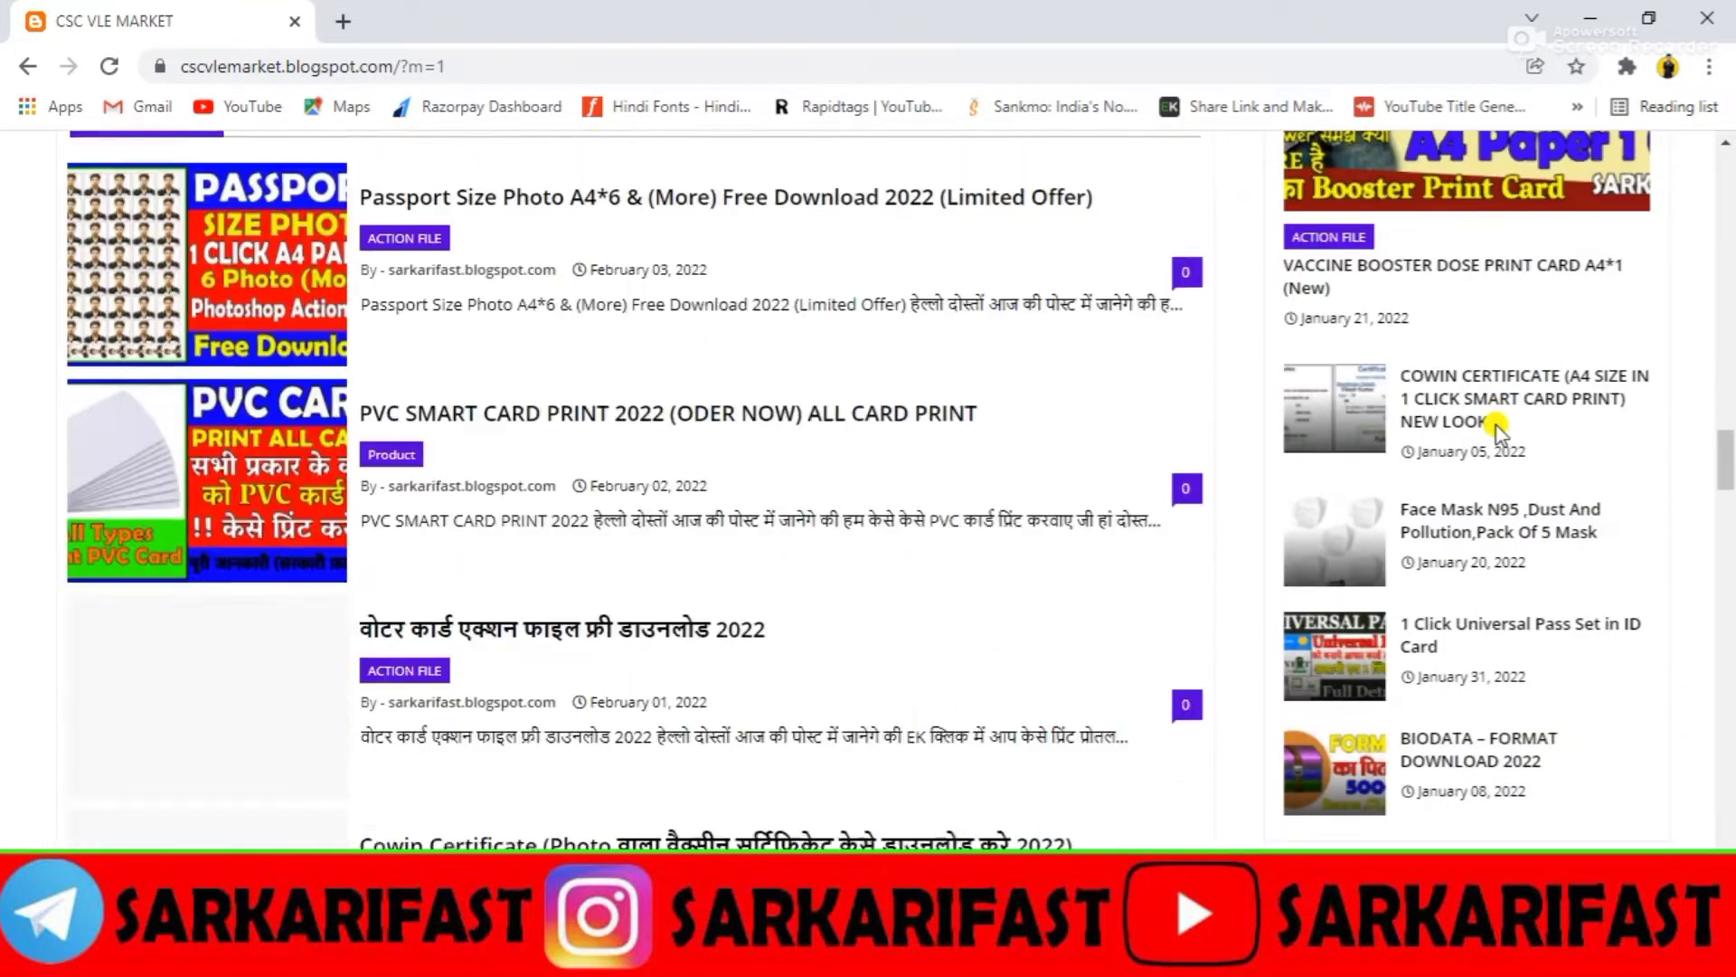
scroll(1496, 426, "down", 2)
scroll(1495, 426, "down", 7)
scroll(1496, 426, "down", 5)
scroll(1495, 426, "down", 6)
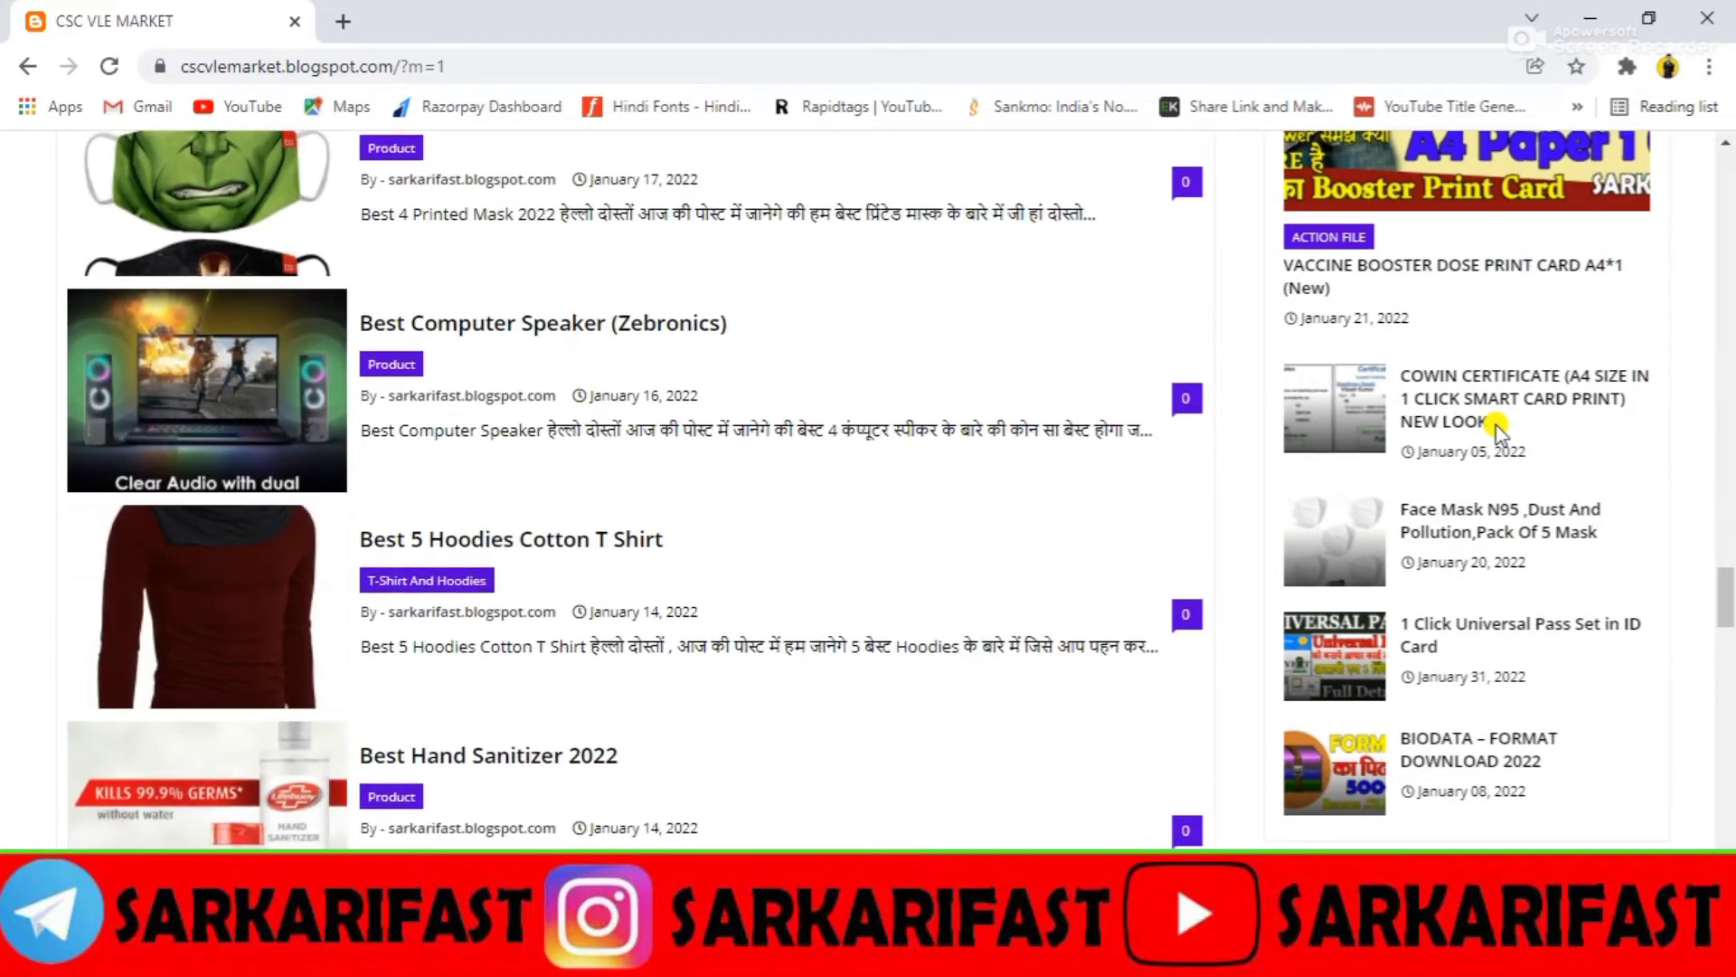
scroll(1496, 426, "down", 5)
scroll(1496, 426, "down", 5)
scroll(1495, 426, "down", 6)
scroll(1496, 426, "down", 1)
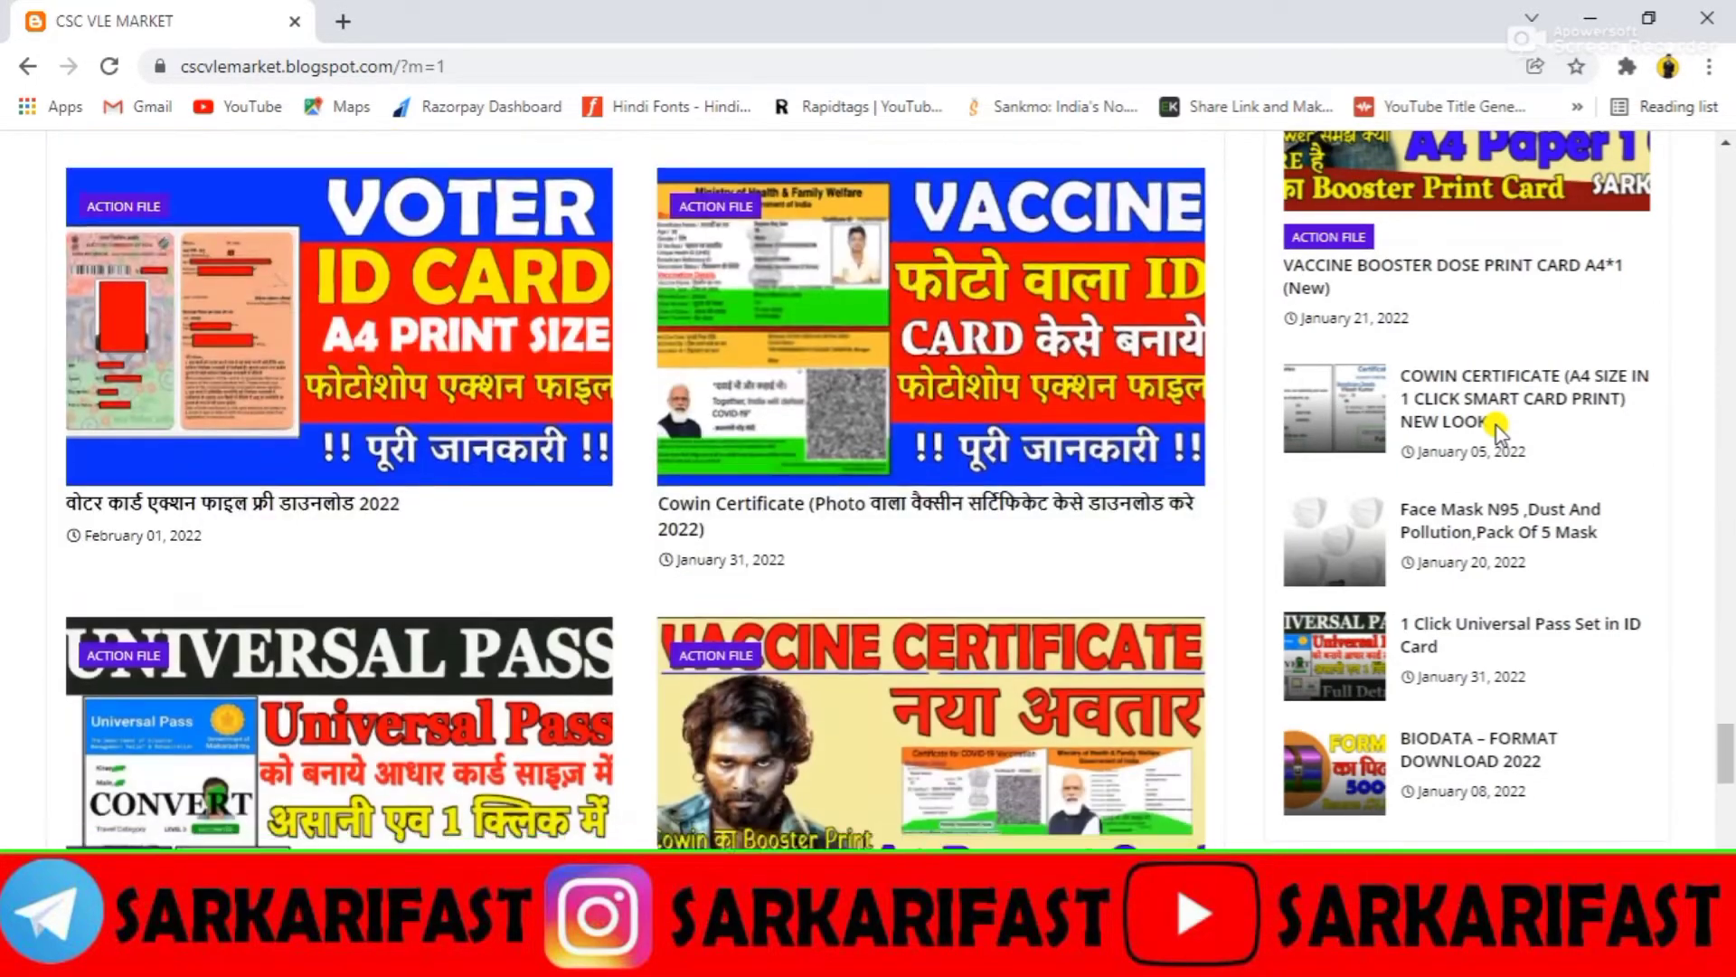
scroll(1496, 426, "down", 6)
scroll(1495, 426, "up", 7)
scroll(1496, 426, "up", 10)
scroll(1496, 426, "up", 8)
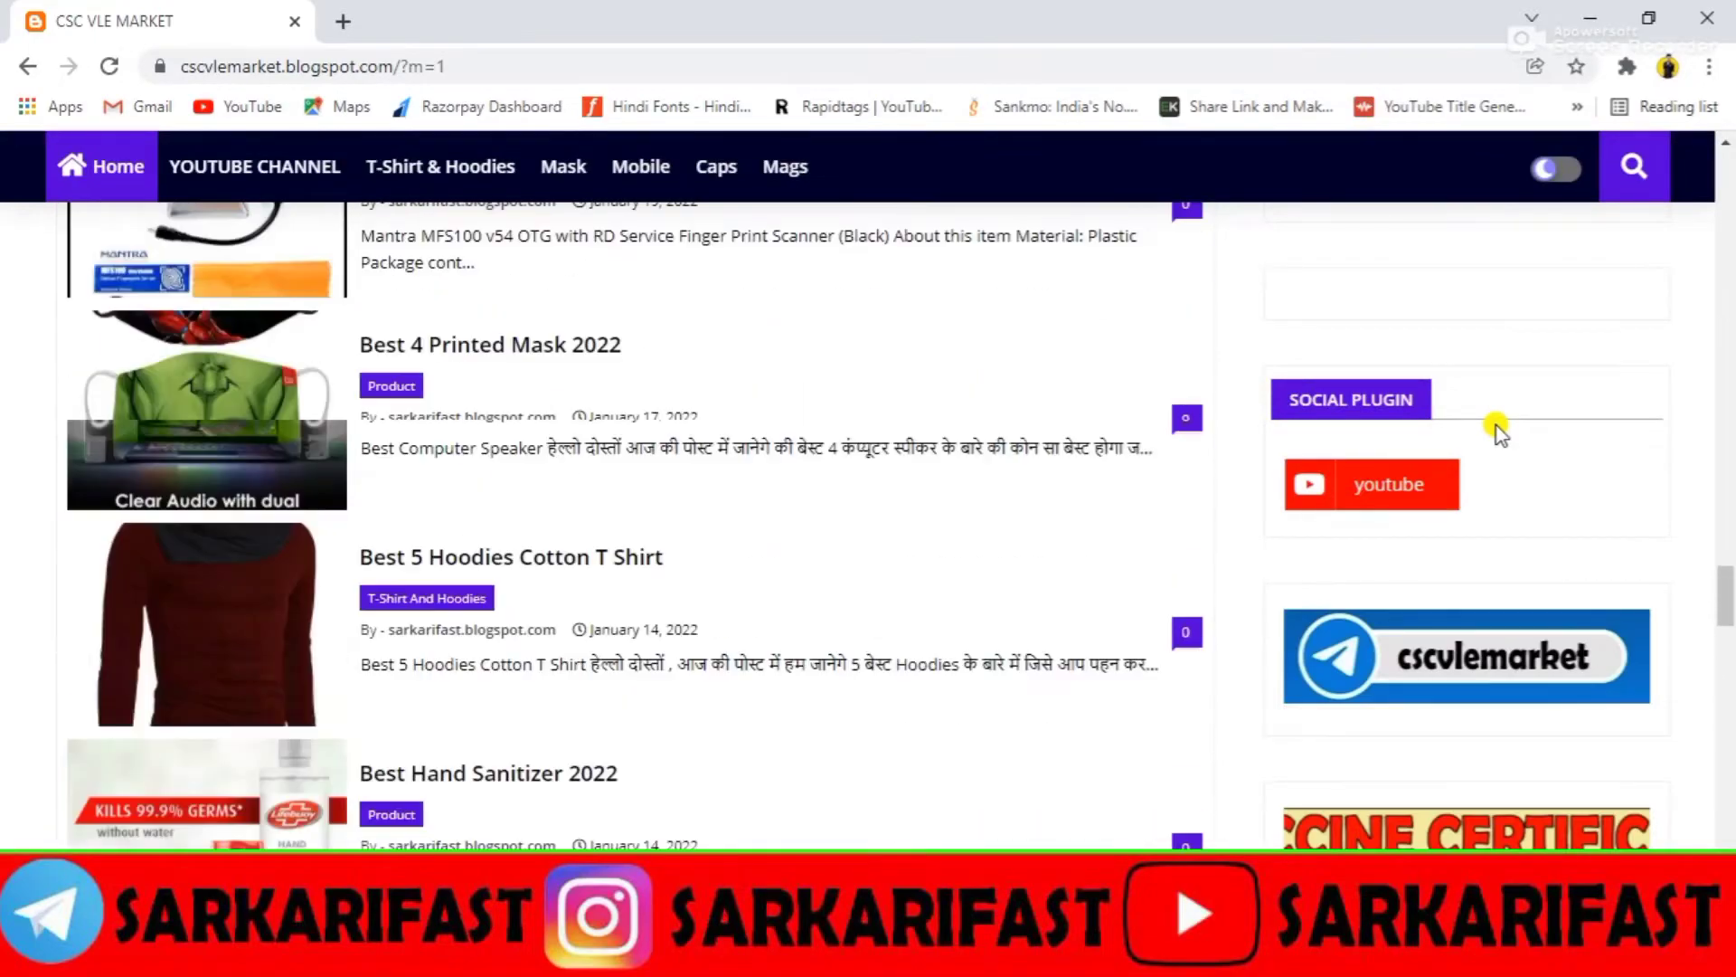
scroll(1495, 425, "up", 5)
scroll(1496, 426, "up", 5)
scroll(1496, 426, "up", 5)
scroll(1495, 426, "up", 4)
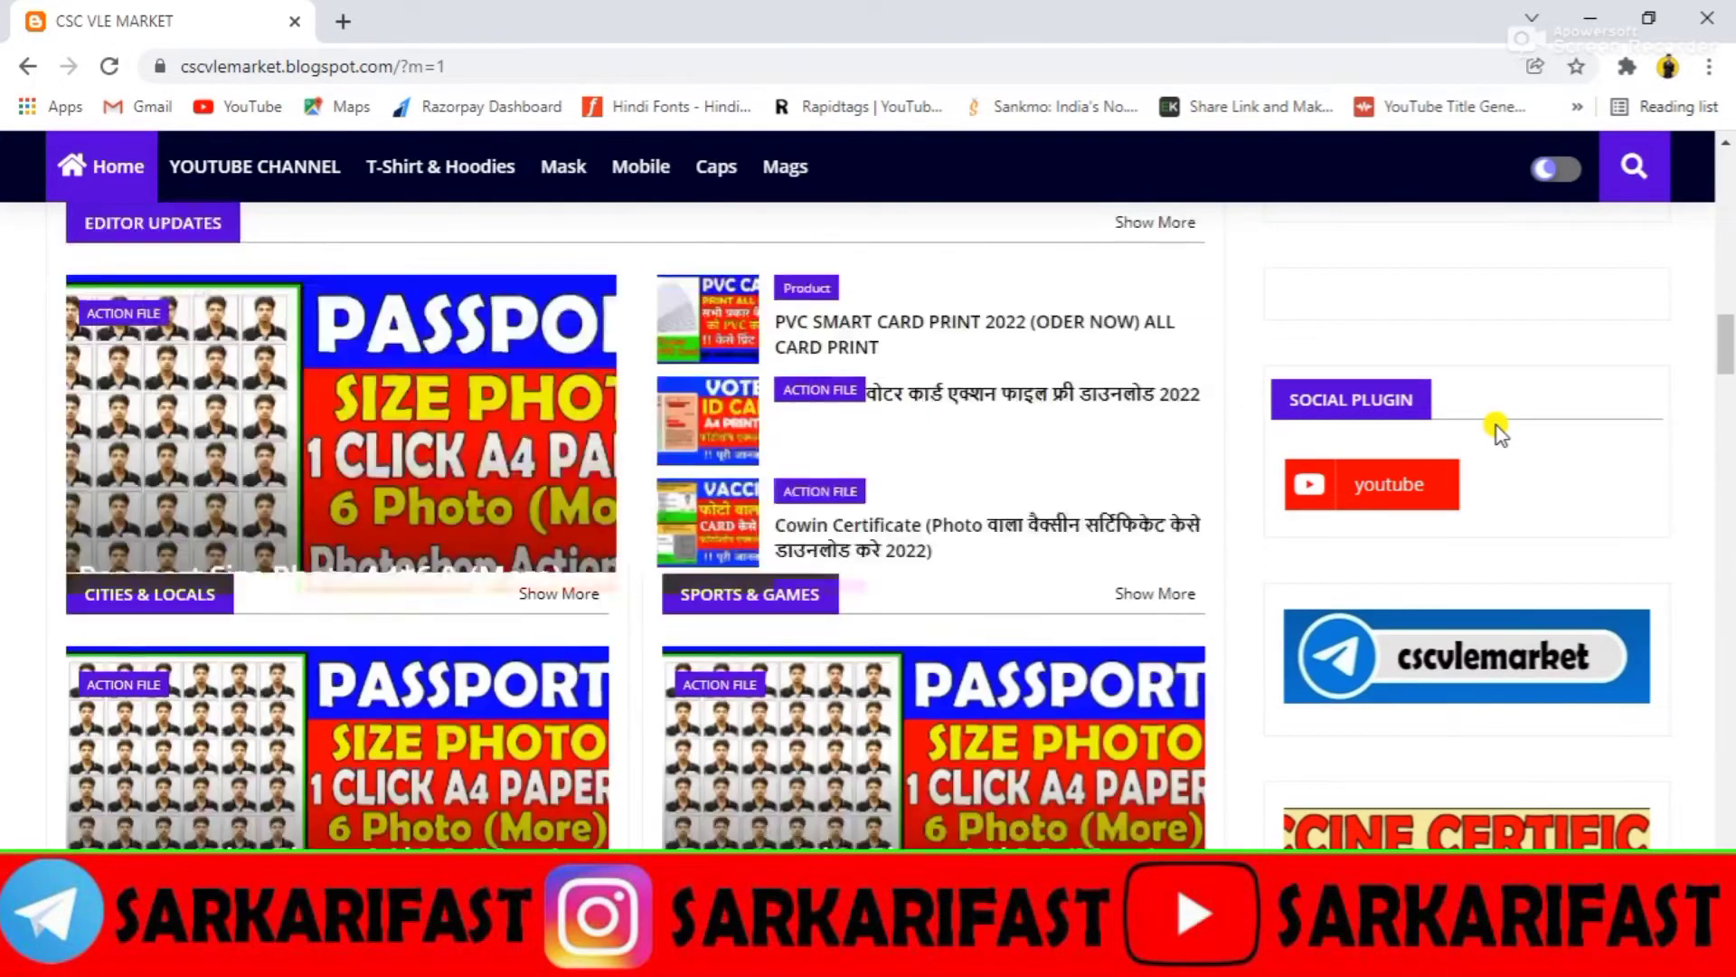
scroll(1495, 425, "up", 5)
scroll(1483, 421, "up", 5)
scroll(1447, 407, "up", 5)
scroll(1393, 393, "up", 5)
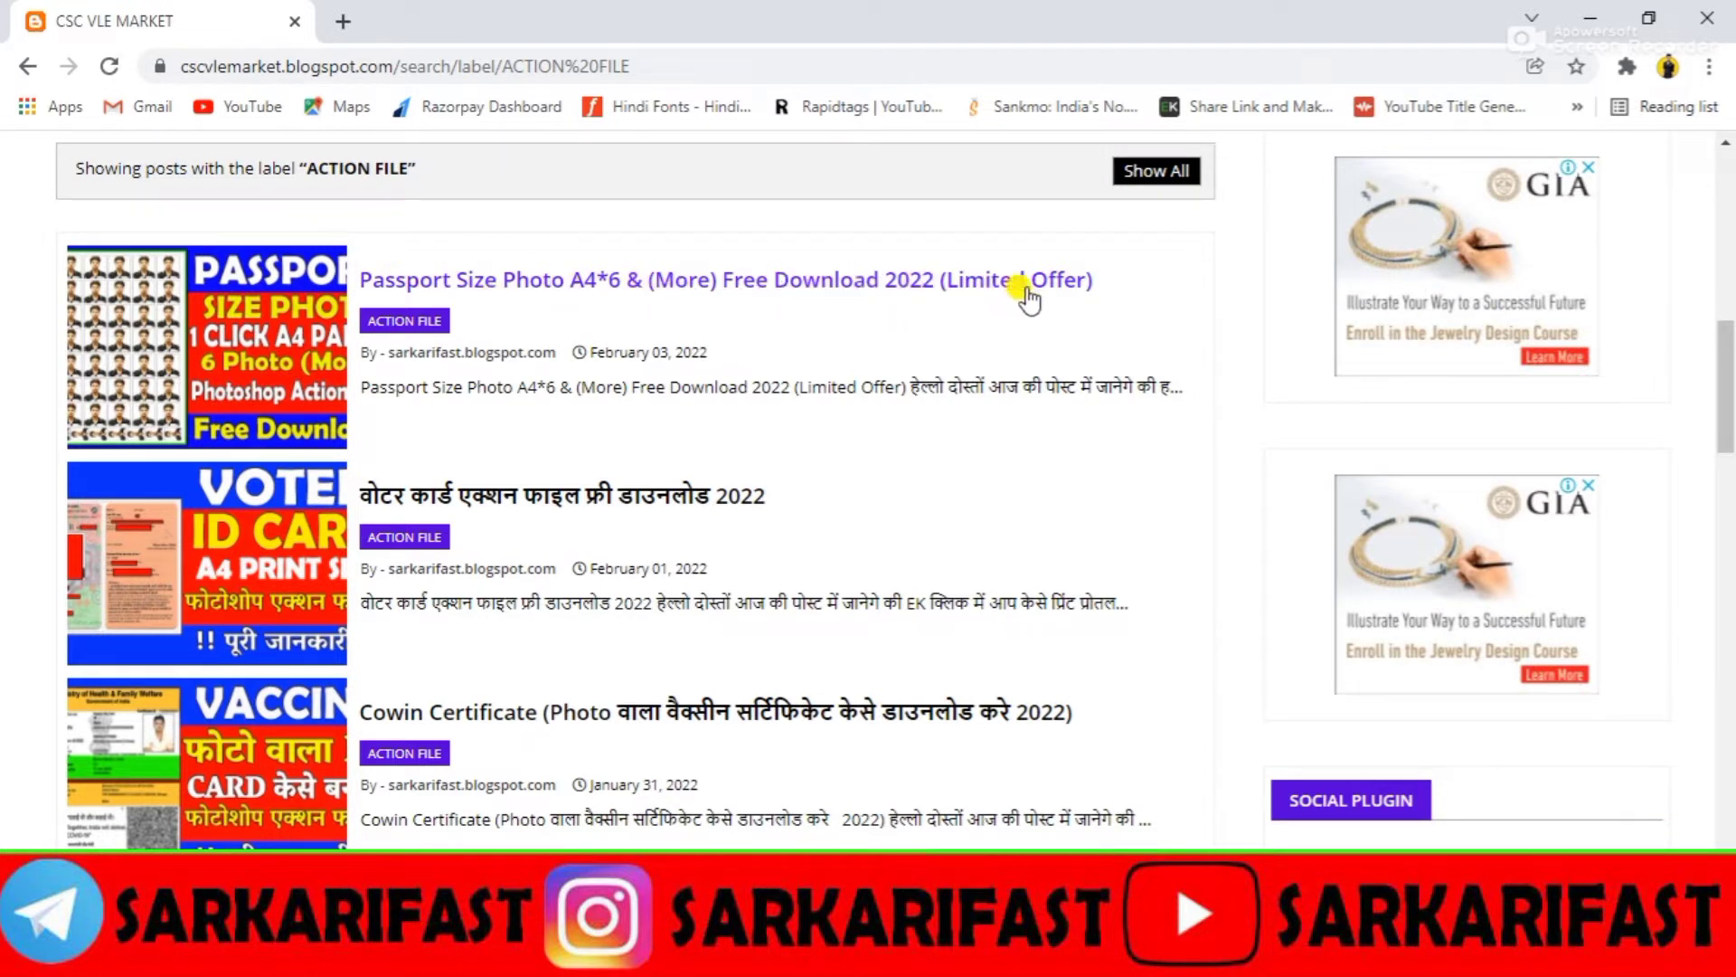
Step: Open the Passport Size Photo A4*6 post and scroll down to its Offer section
left_click(264, 369)
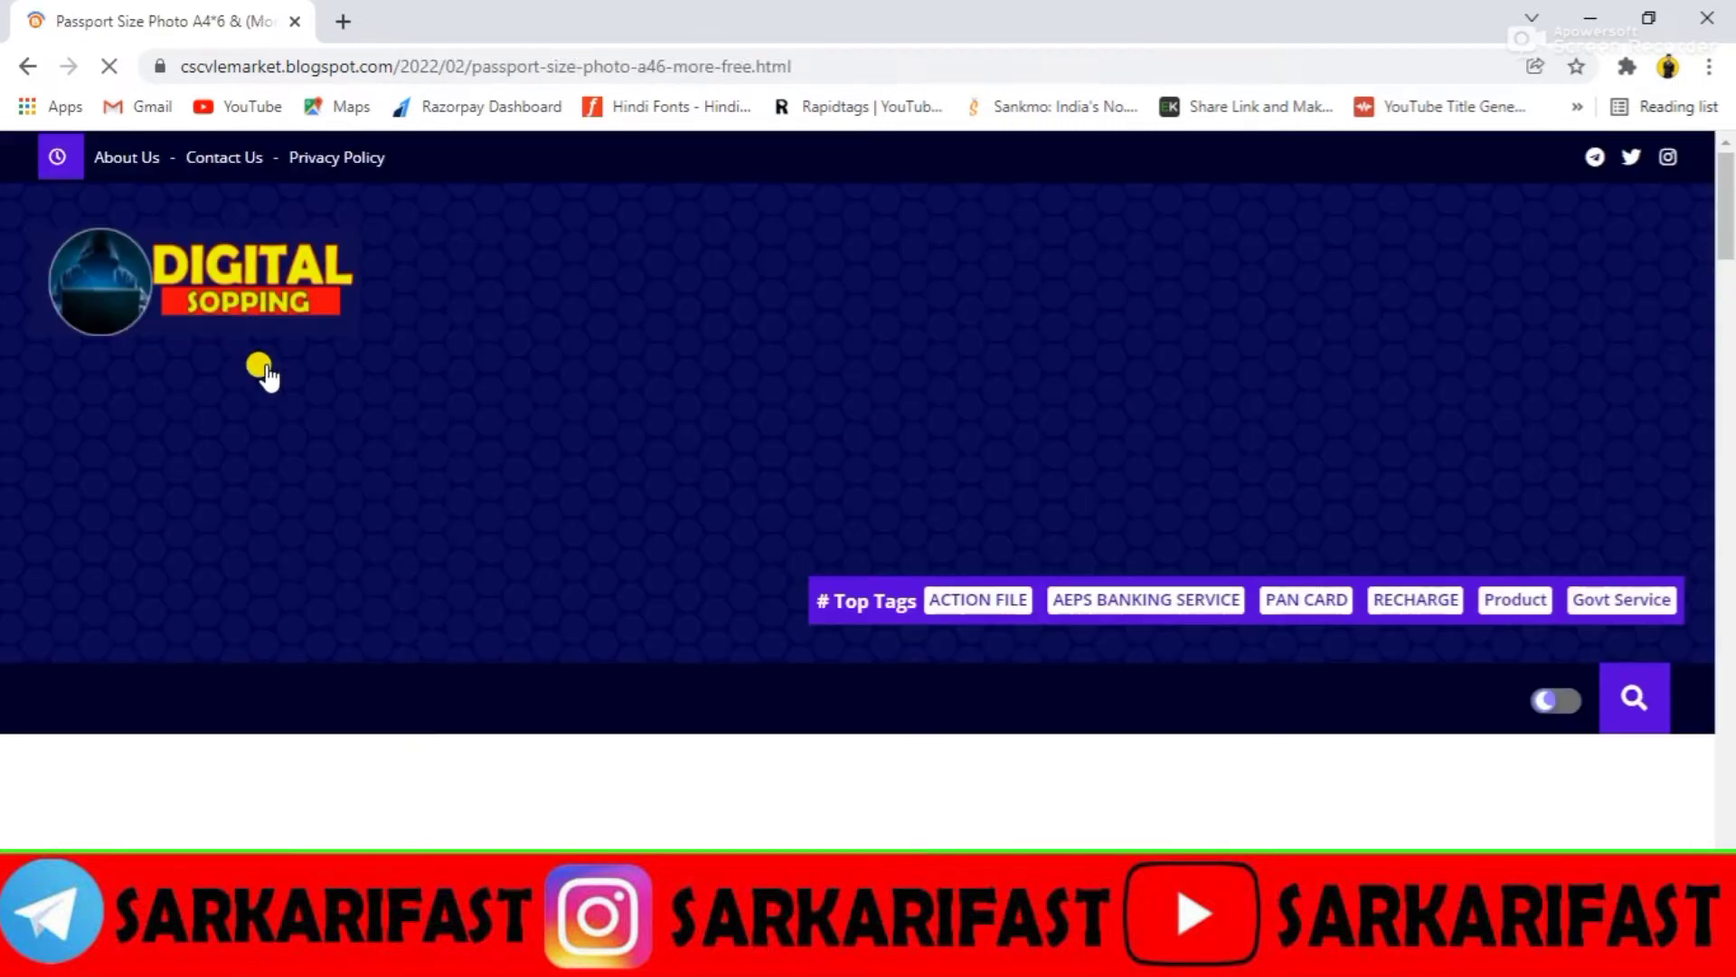
scroll(479, 474, "down", 2)
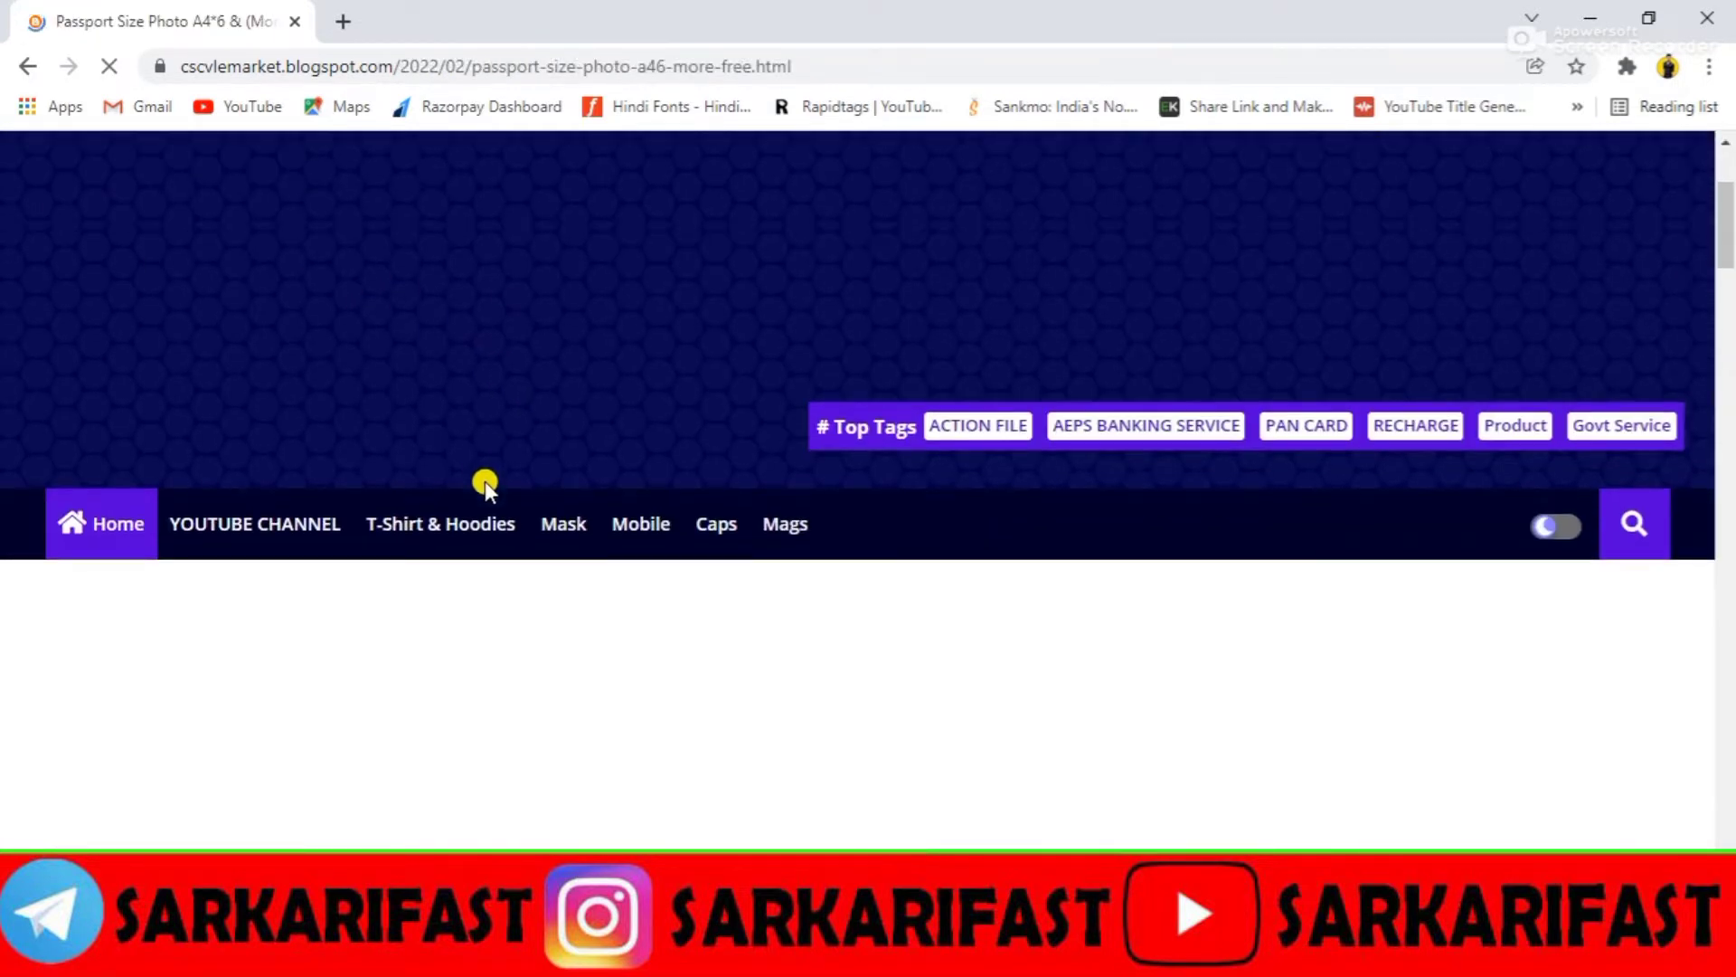
scroll(485, 481, "down", 2)
scroll(235, 631, "down", 4)
scroll(899, 725, "down", 1)
scroll(601, 492, "down", 1)
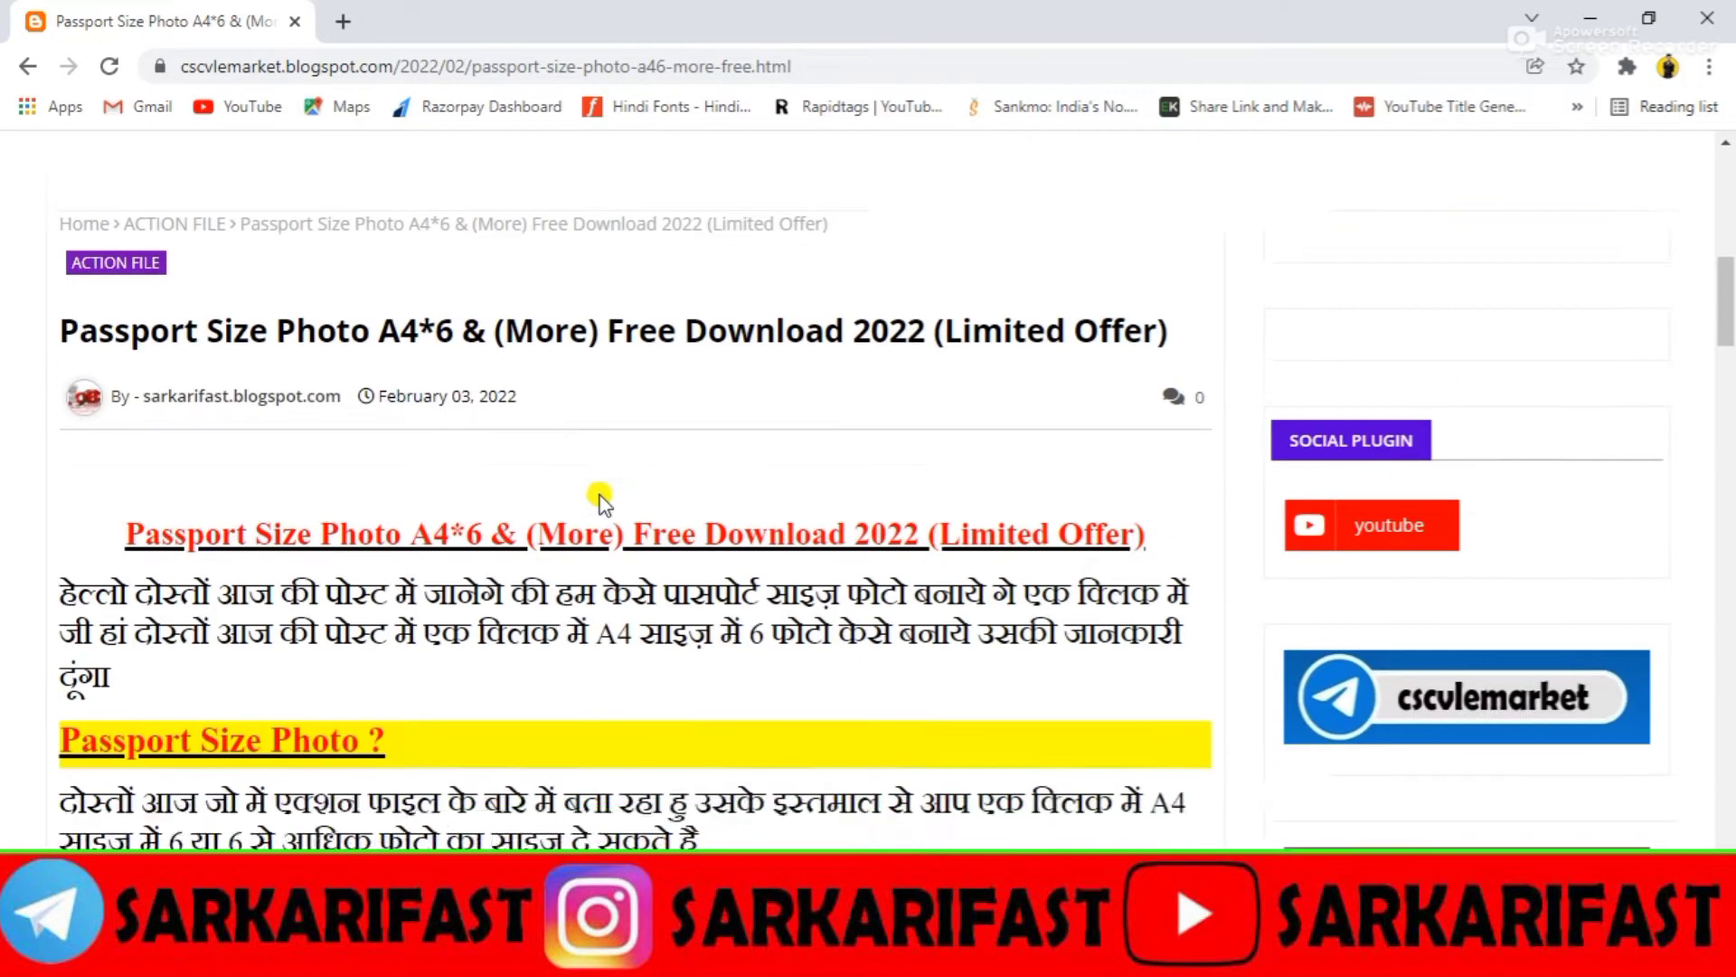
scroll(531, 453, "down", 3)
scroll(479, 434, "down", 5)
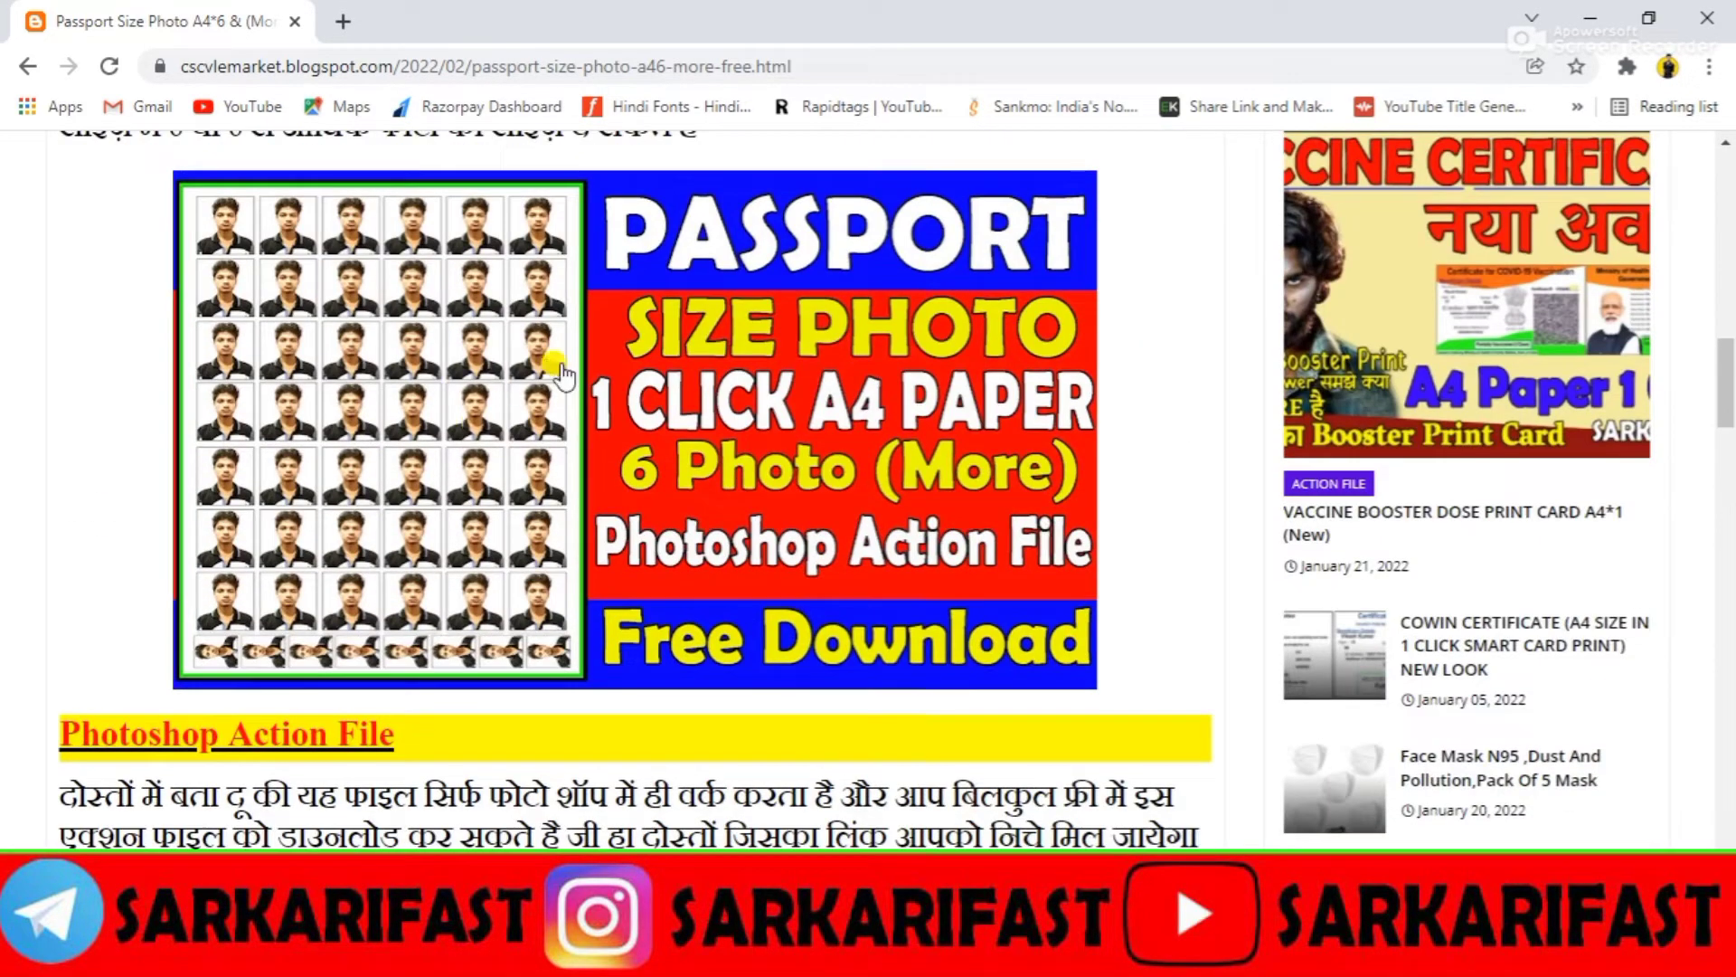
scroll(604, 370, "down", 4)
scroll(604, 370, "down", 2)
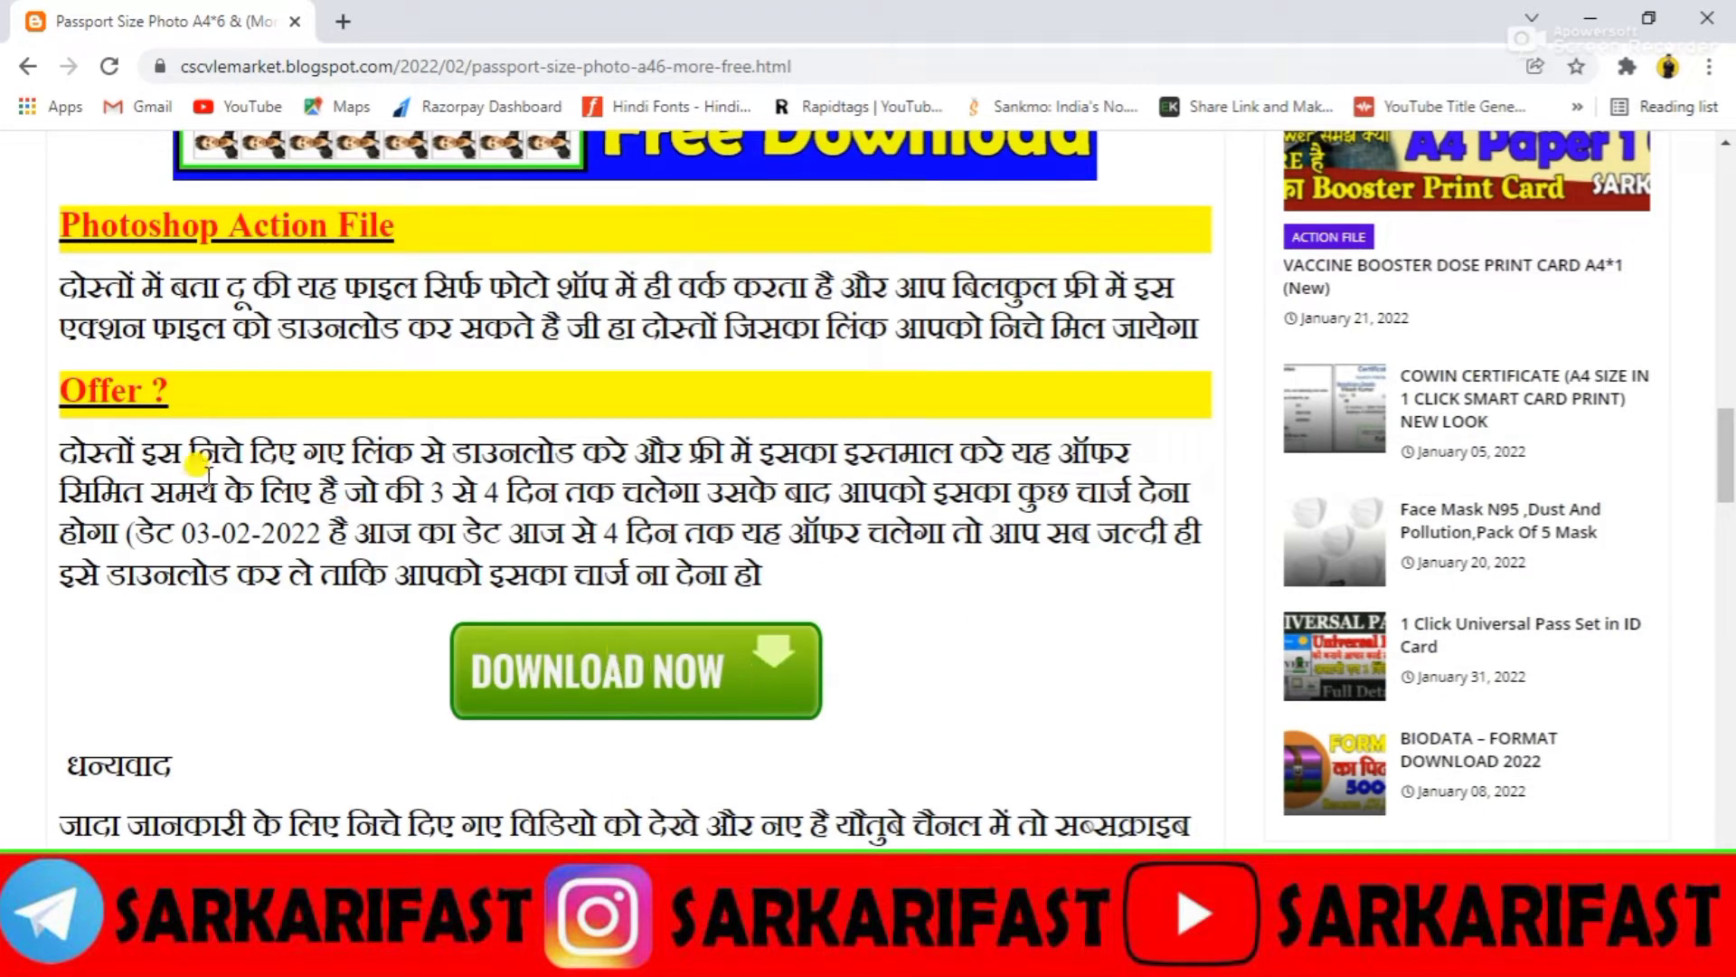
Step: Highlight the offer text, its 3-4 day period, the charge note and 03-02-2022 date
left_click_drag(60, 452, 1116, 438)
left_click(321, 452)
left_click_drag(380, 488, 581, 488)
left_click(579, 488)
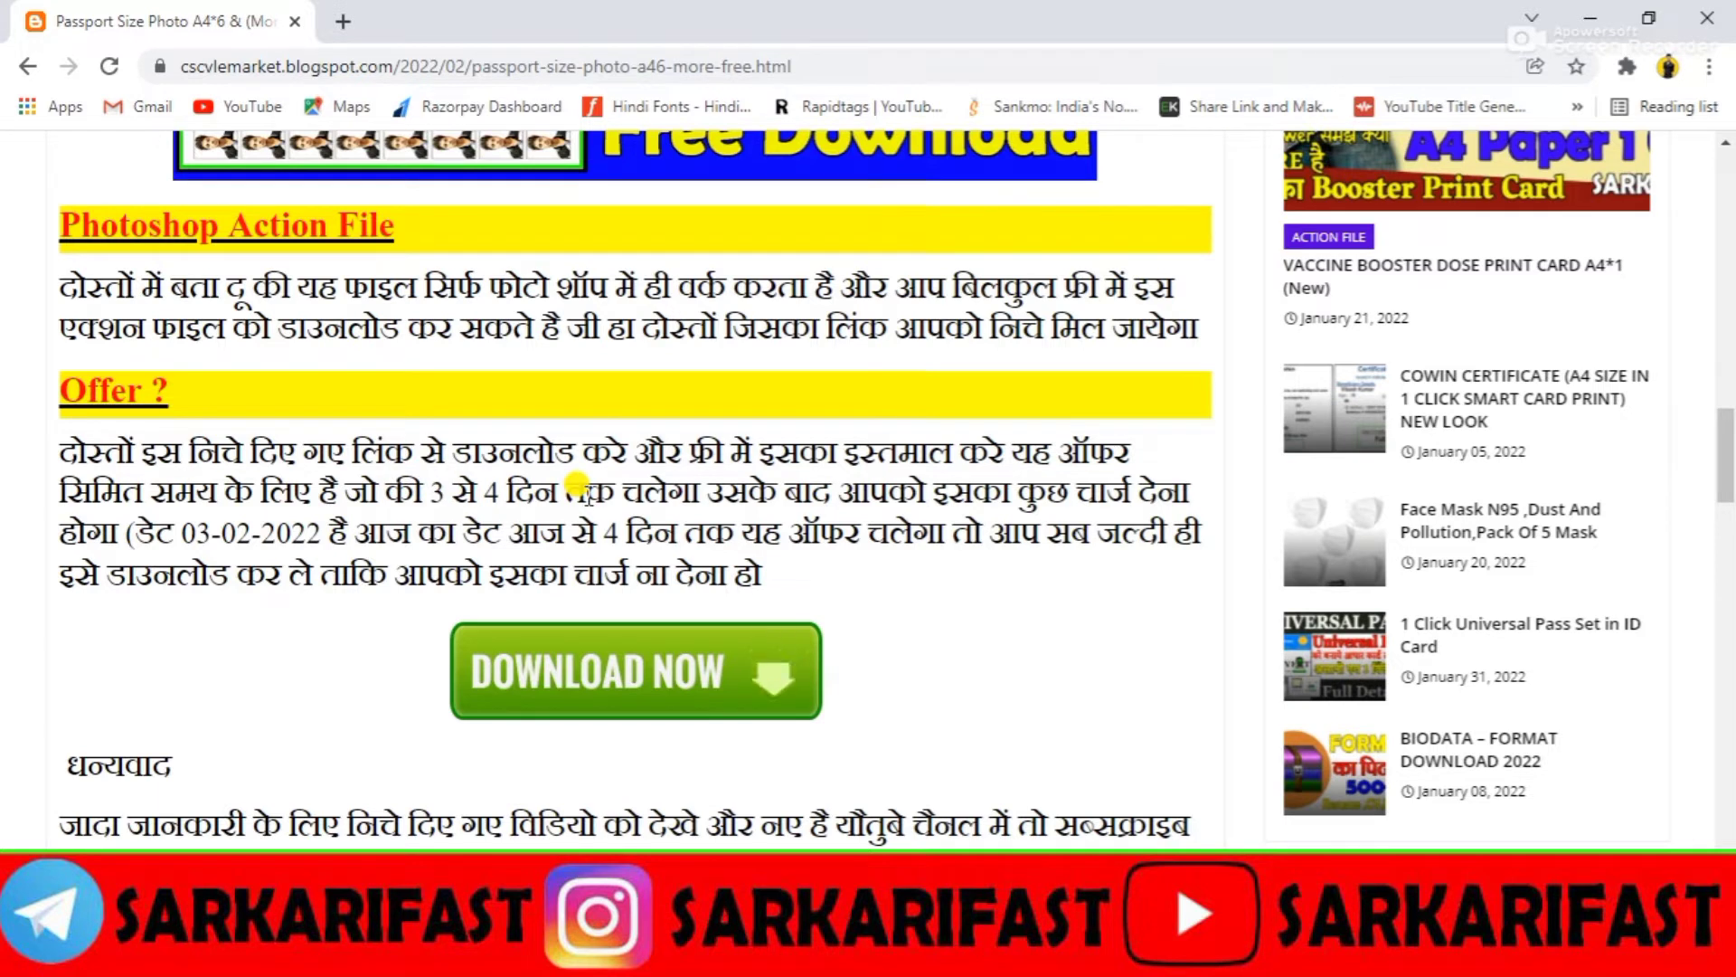
left_click_drag(1031, 479, 1176, 492)
left_click(1176, 493)
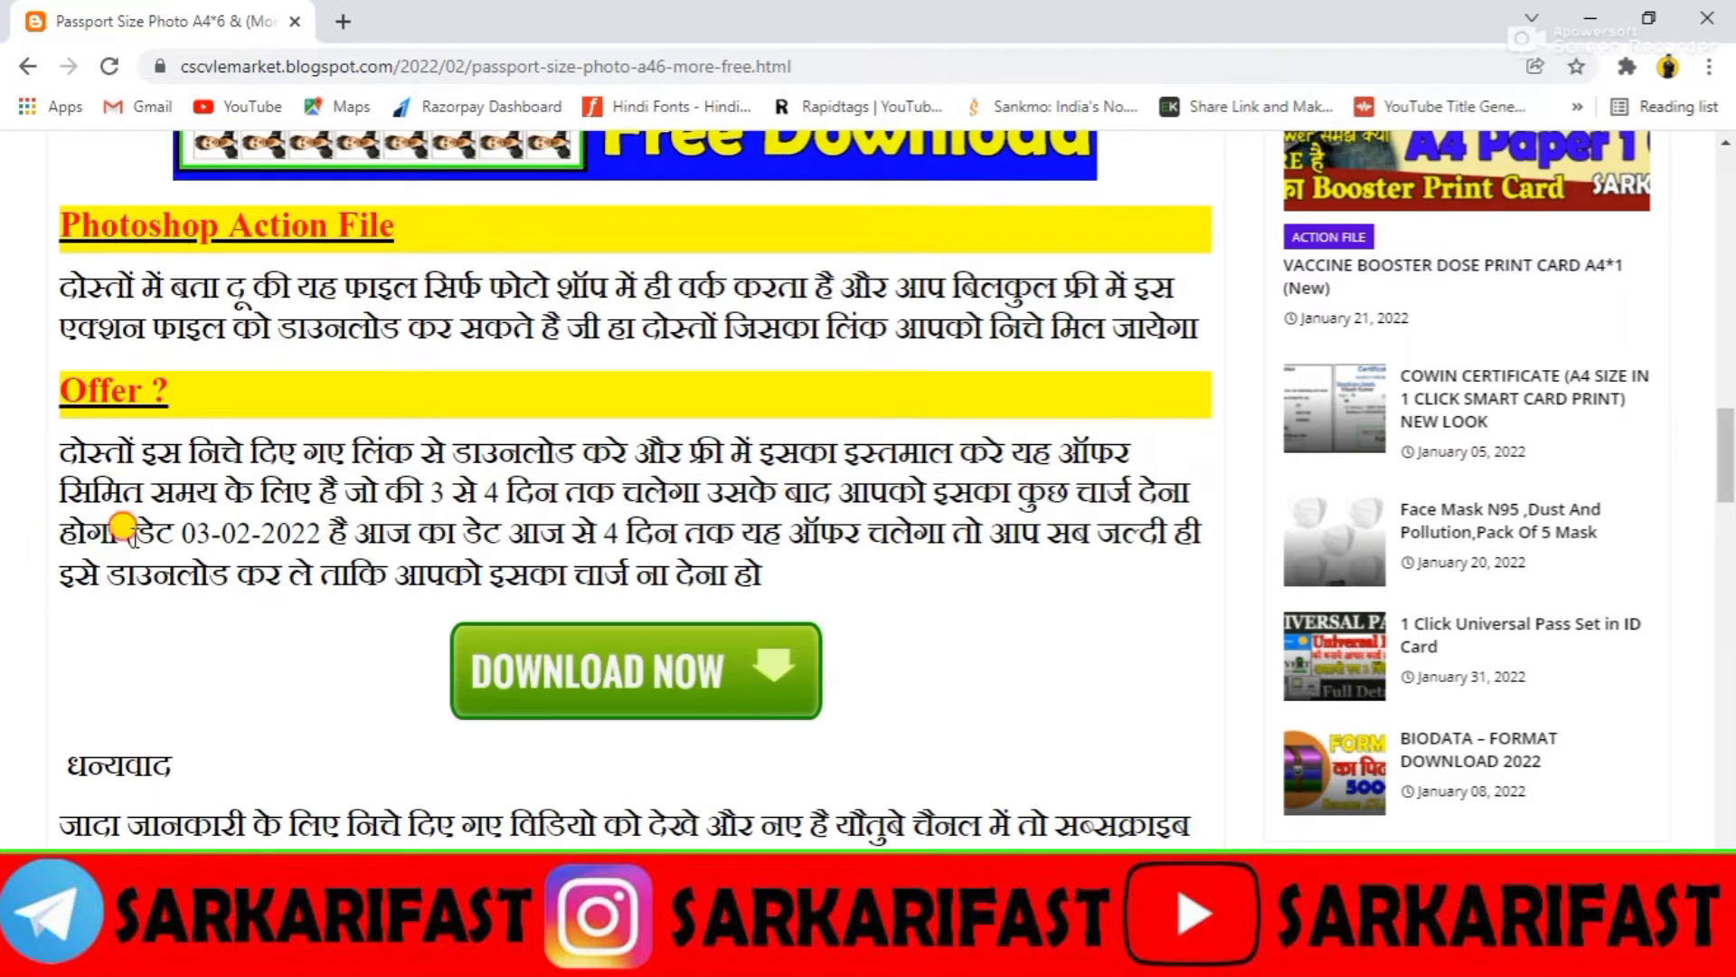
left_click_drag(134, 533, 1031, 531)
left_click(1062, 533)
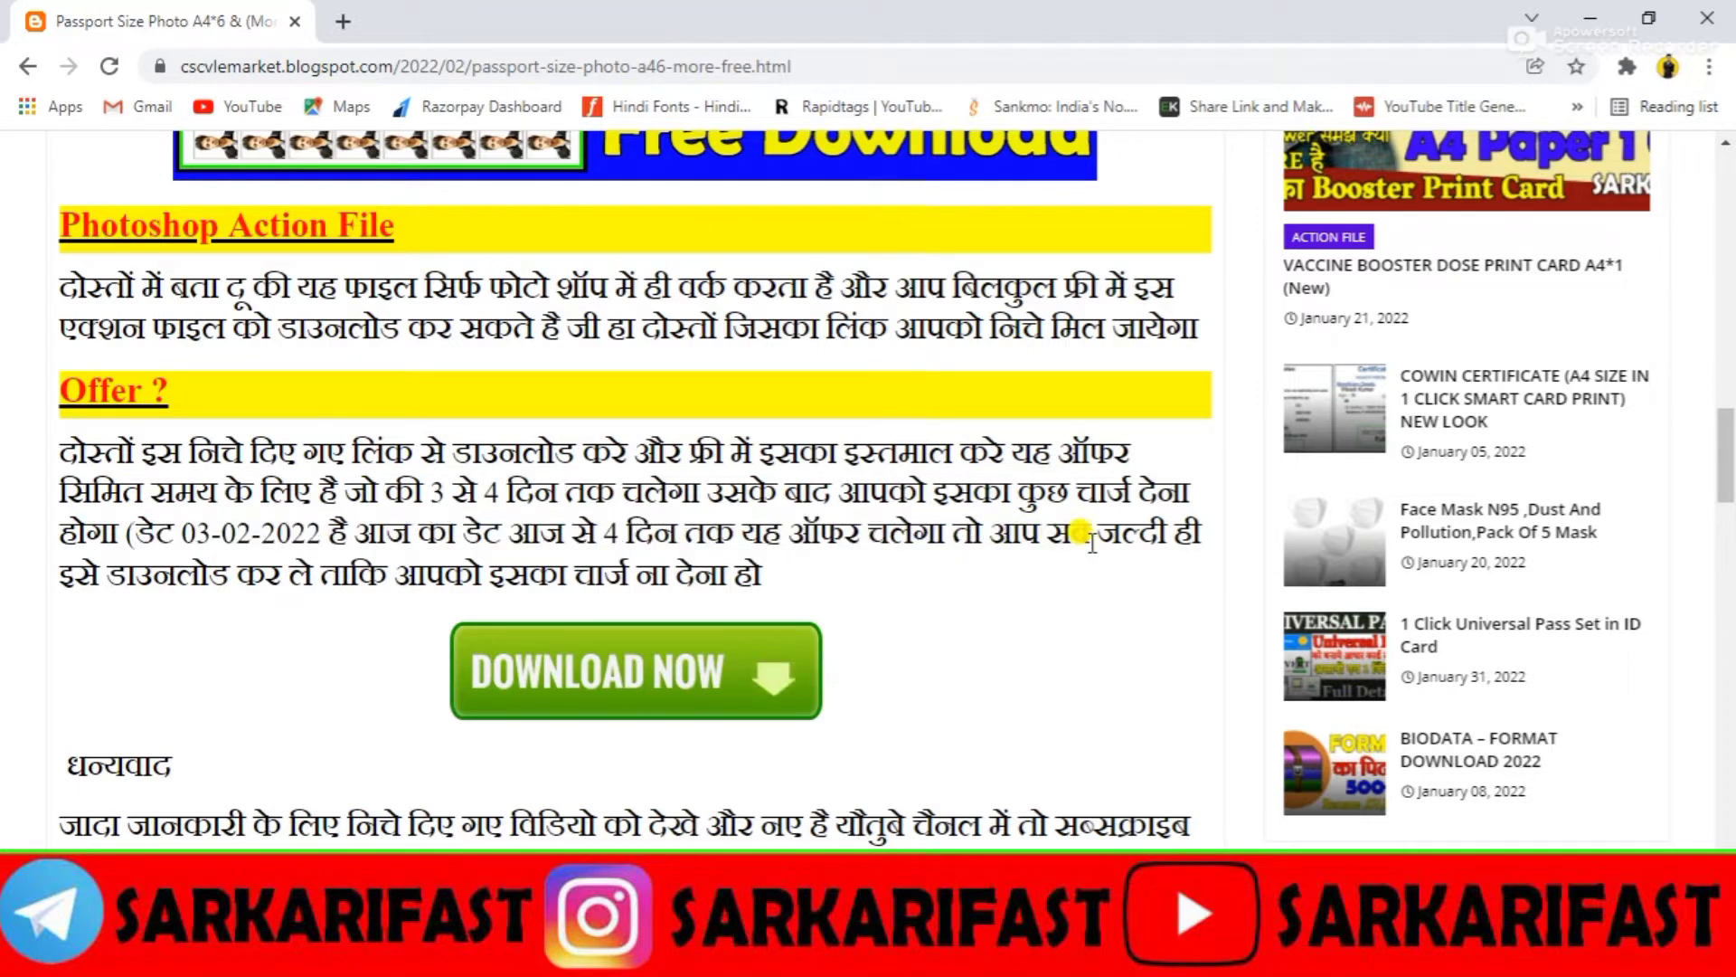
Step: Highlight the download-quickly advice and offer date, then start the free action file download
left_click(1169, 540)
mouse_move(215, 570)
left_mouse_down()
mouse_move(339, 534)
mouse_move(604, 571)
left_mouse_up()
left_click(674, 554)
mouse_move(135, 532)
left_mouse_down()
mouse_move(583, 540)
mouse_move(760, 572)
left_mouse_up()
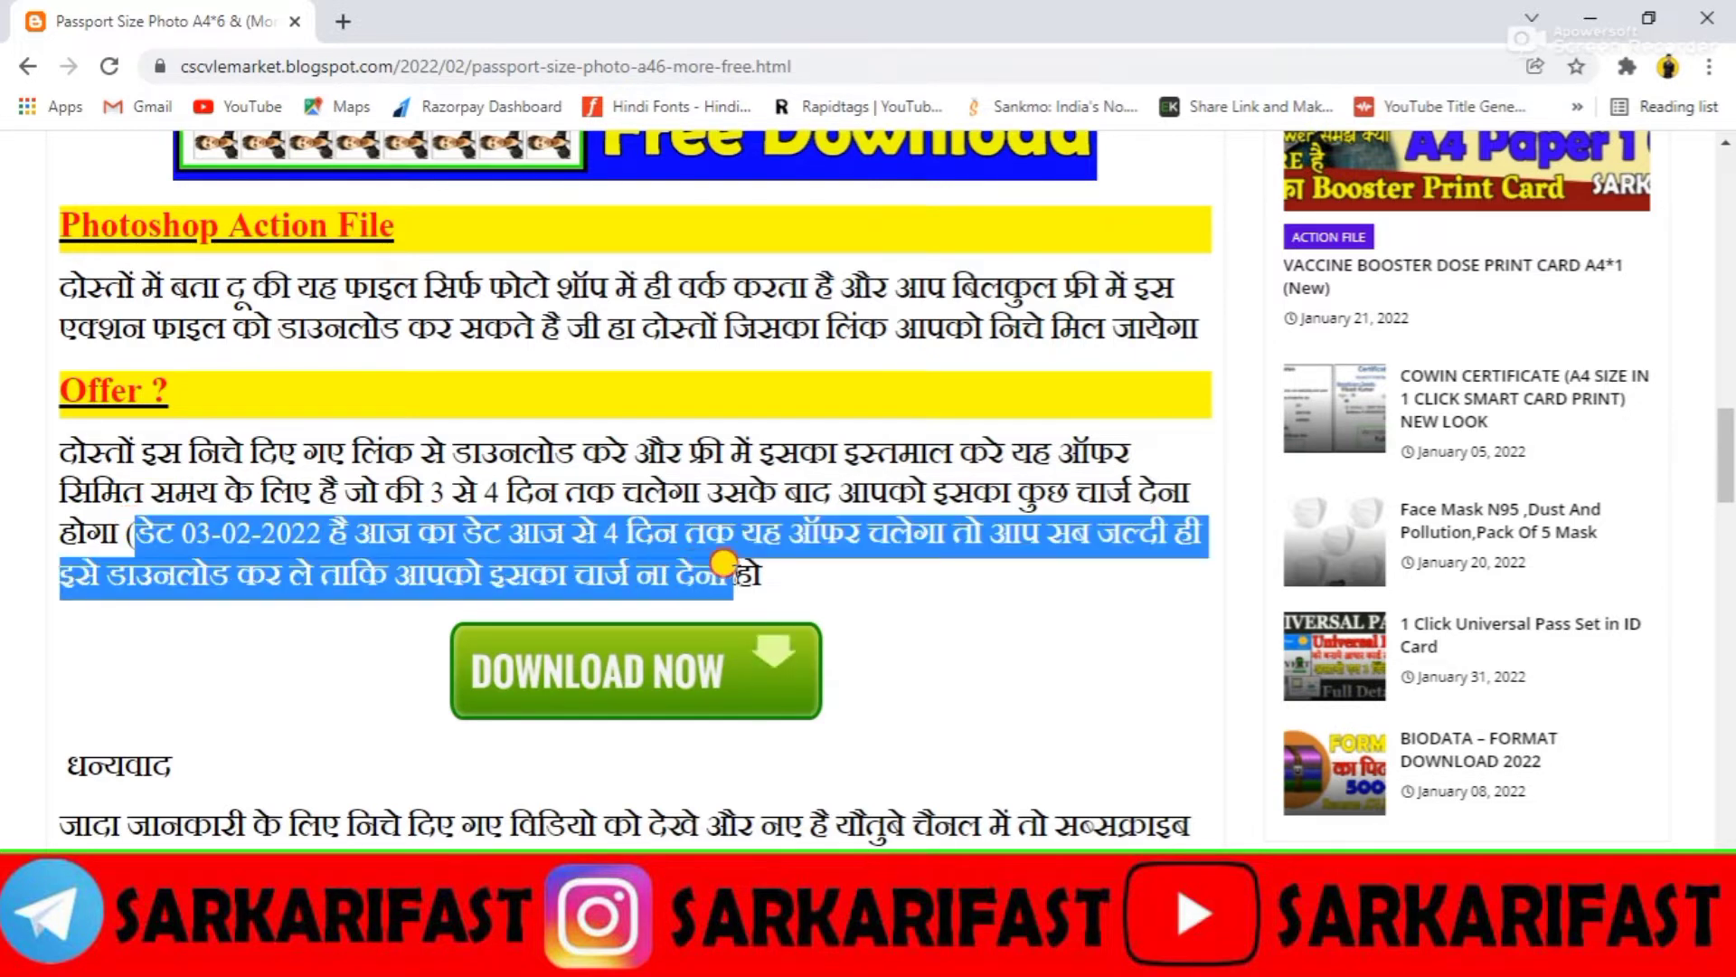
left_click(752, 566)
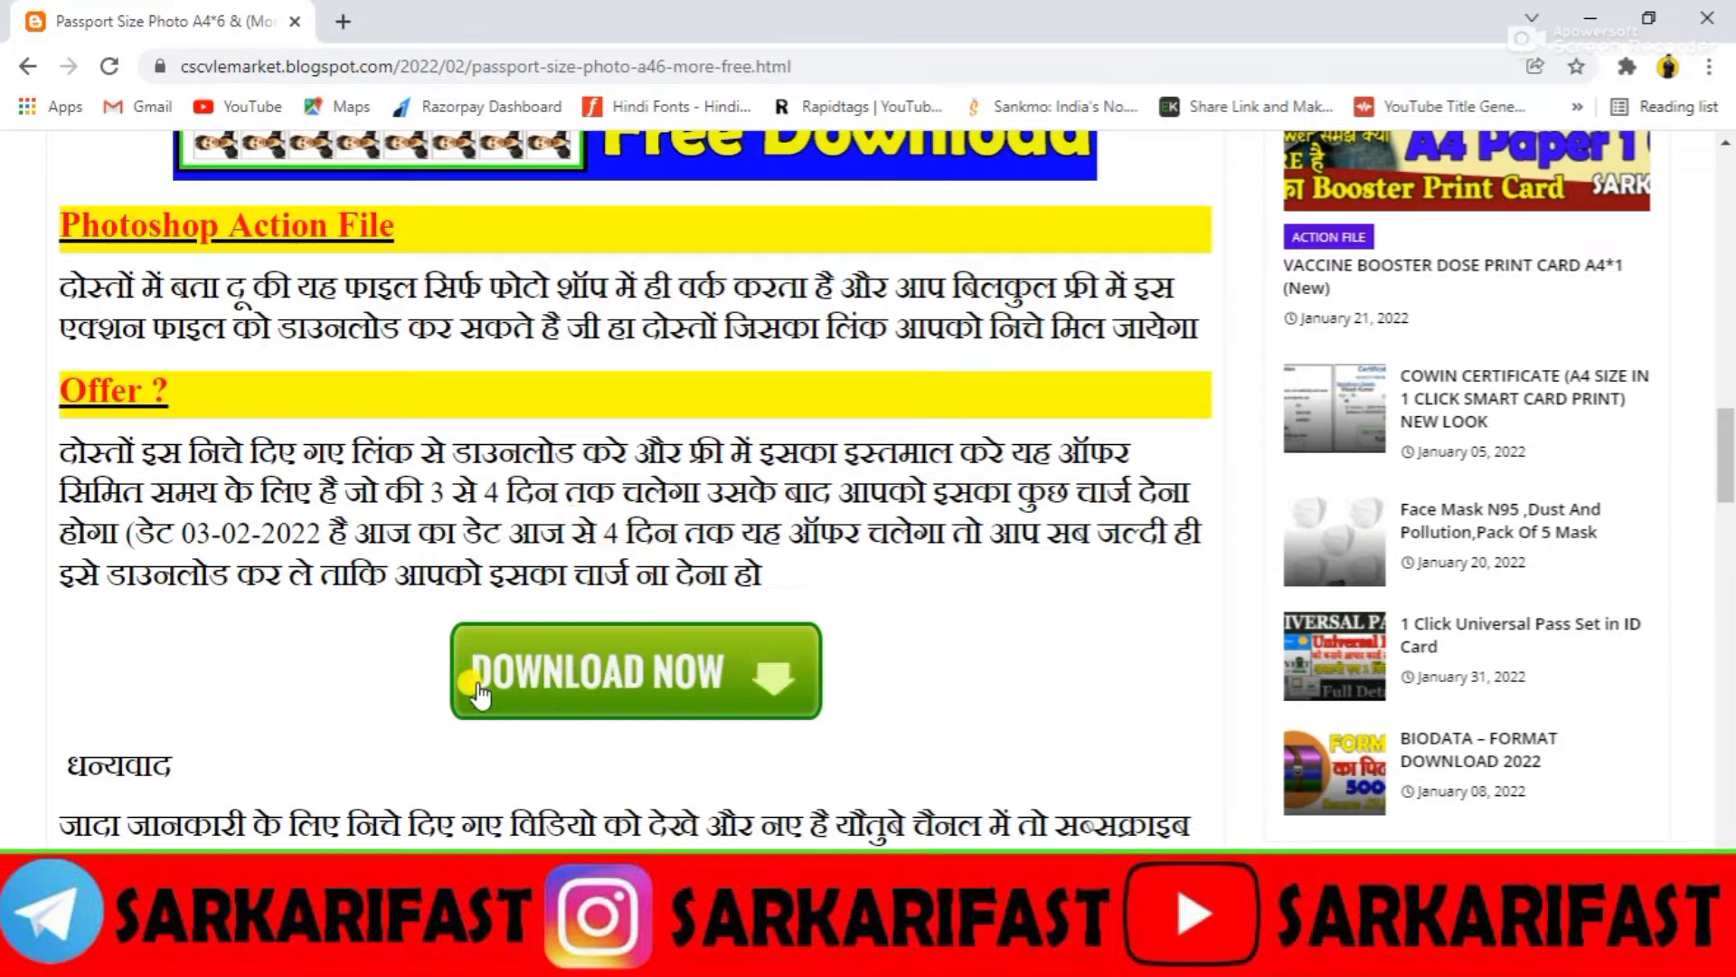
left_click(558, 685)
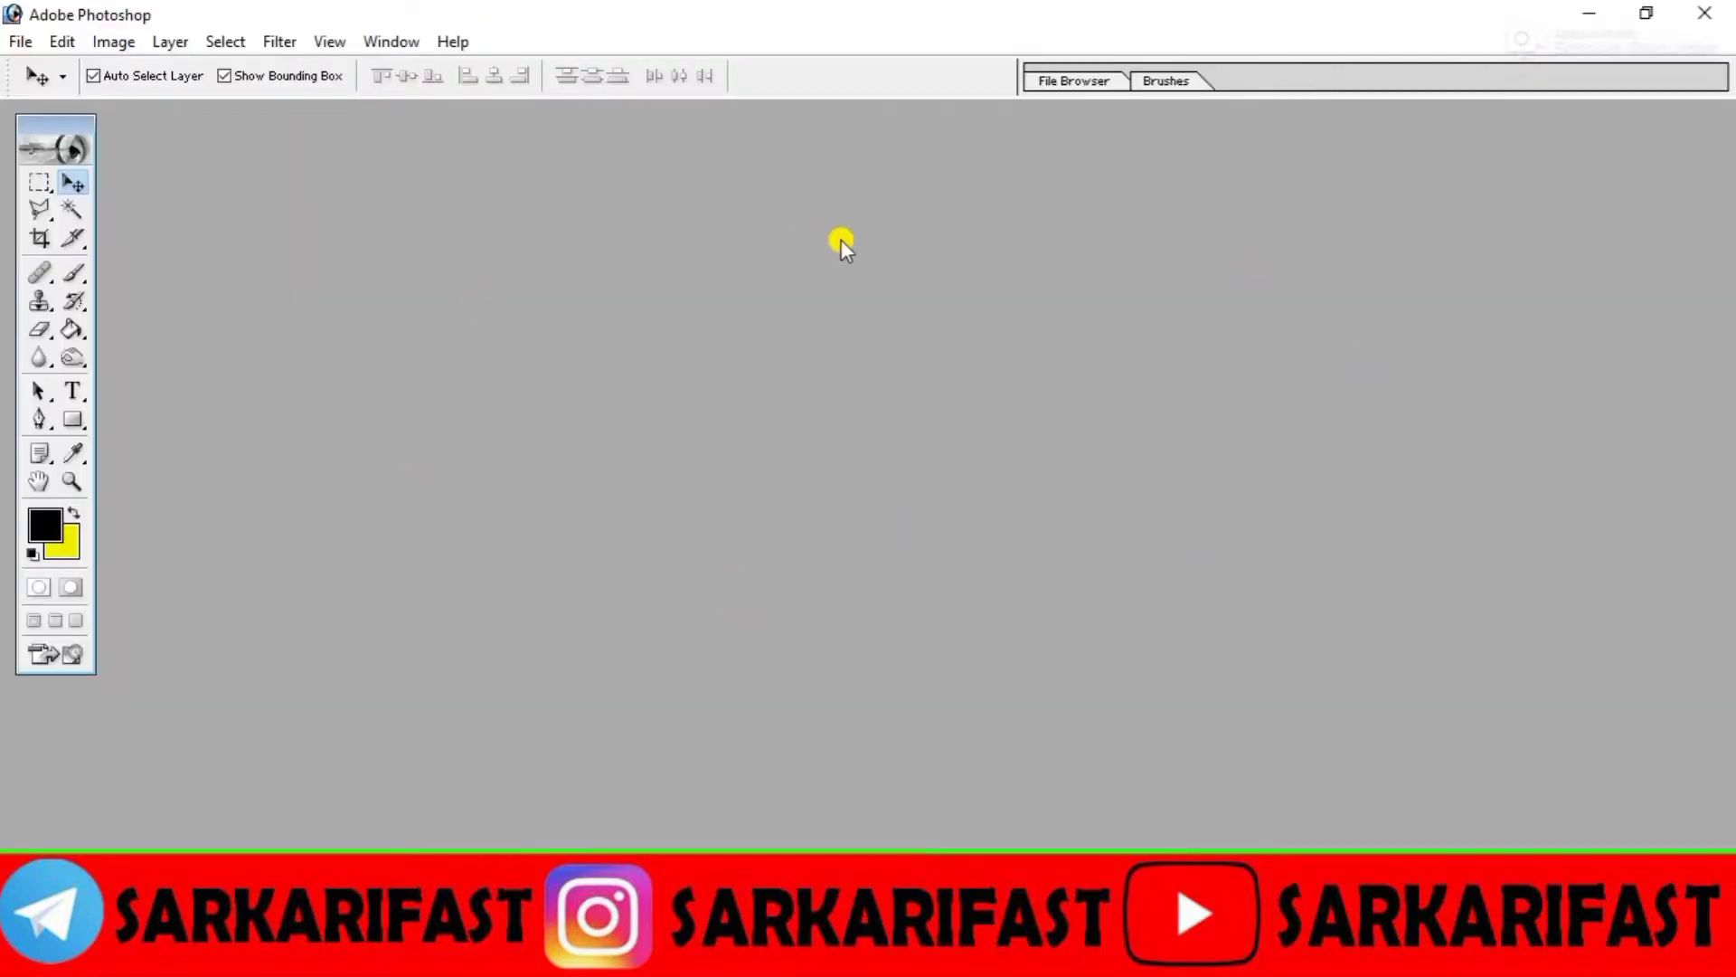
Step: Open 'Passport size photo_page' from New folder on drive D: through the Open dialog
double_click(582, 398)
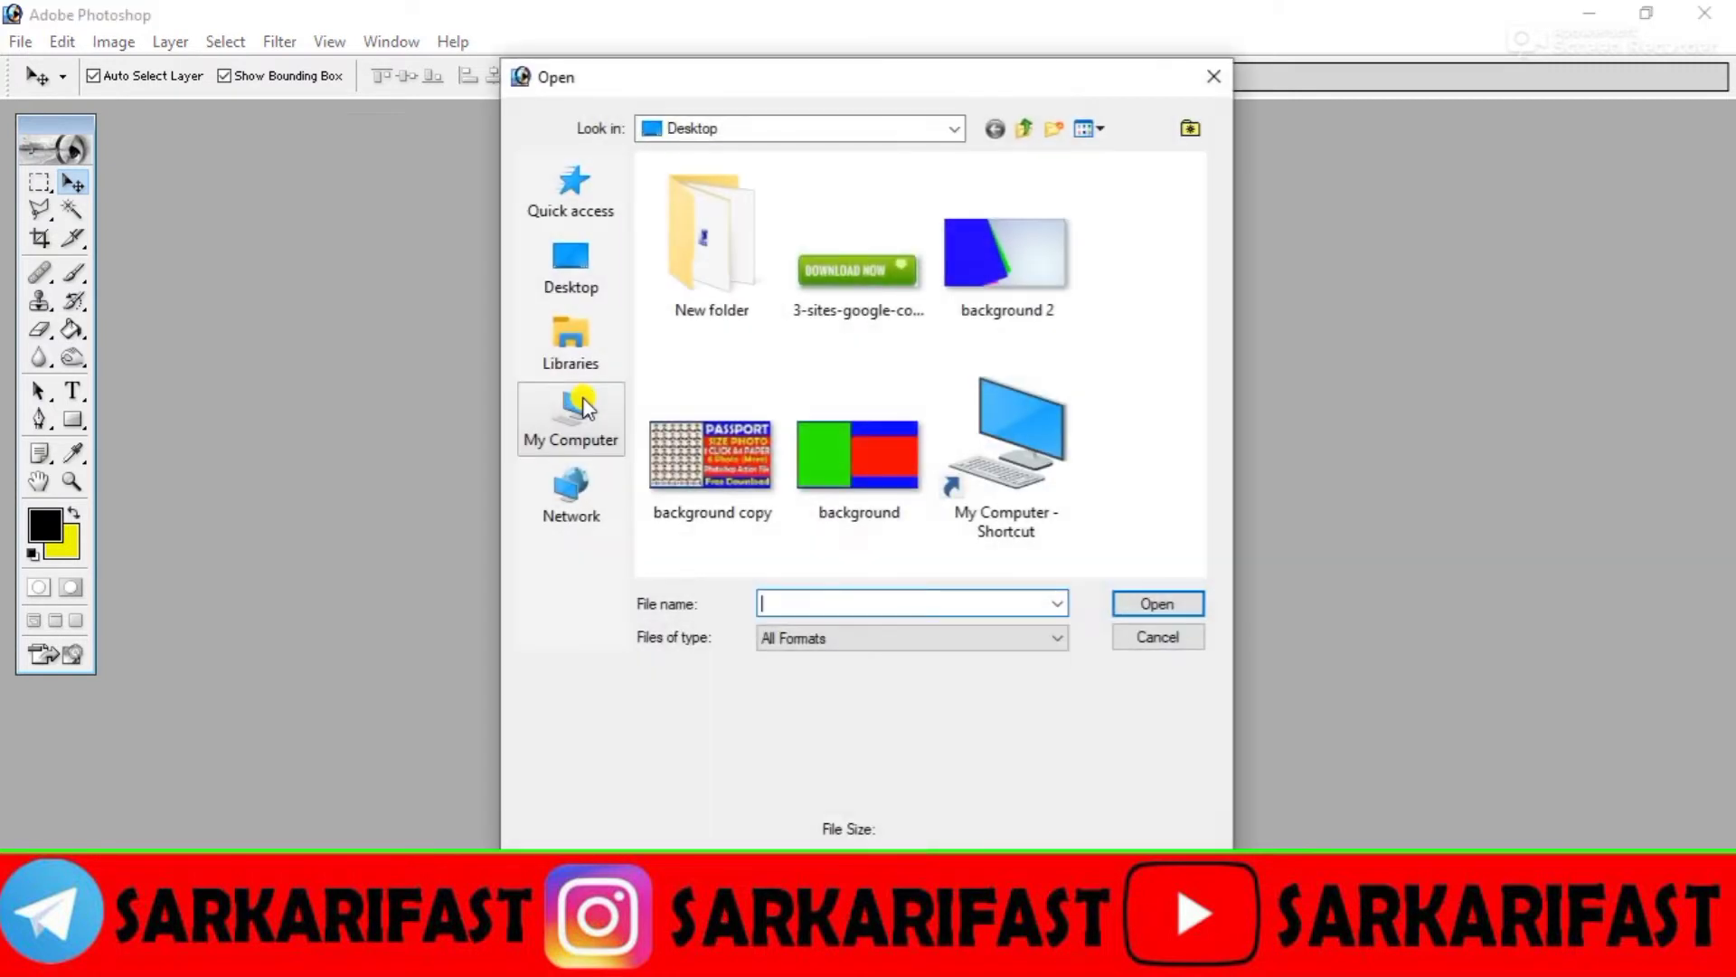
left_click(571, 420)
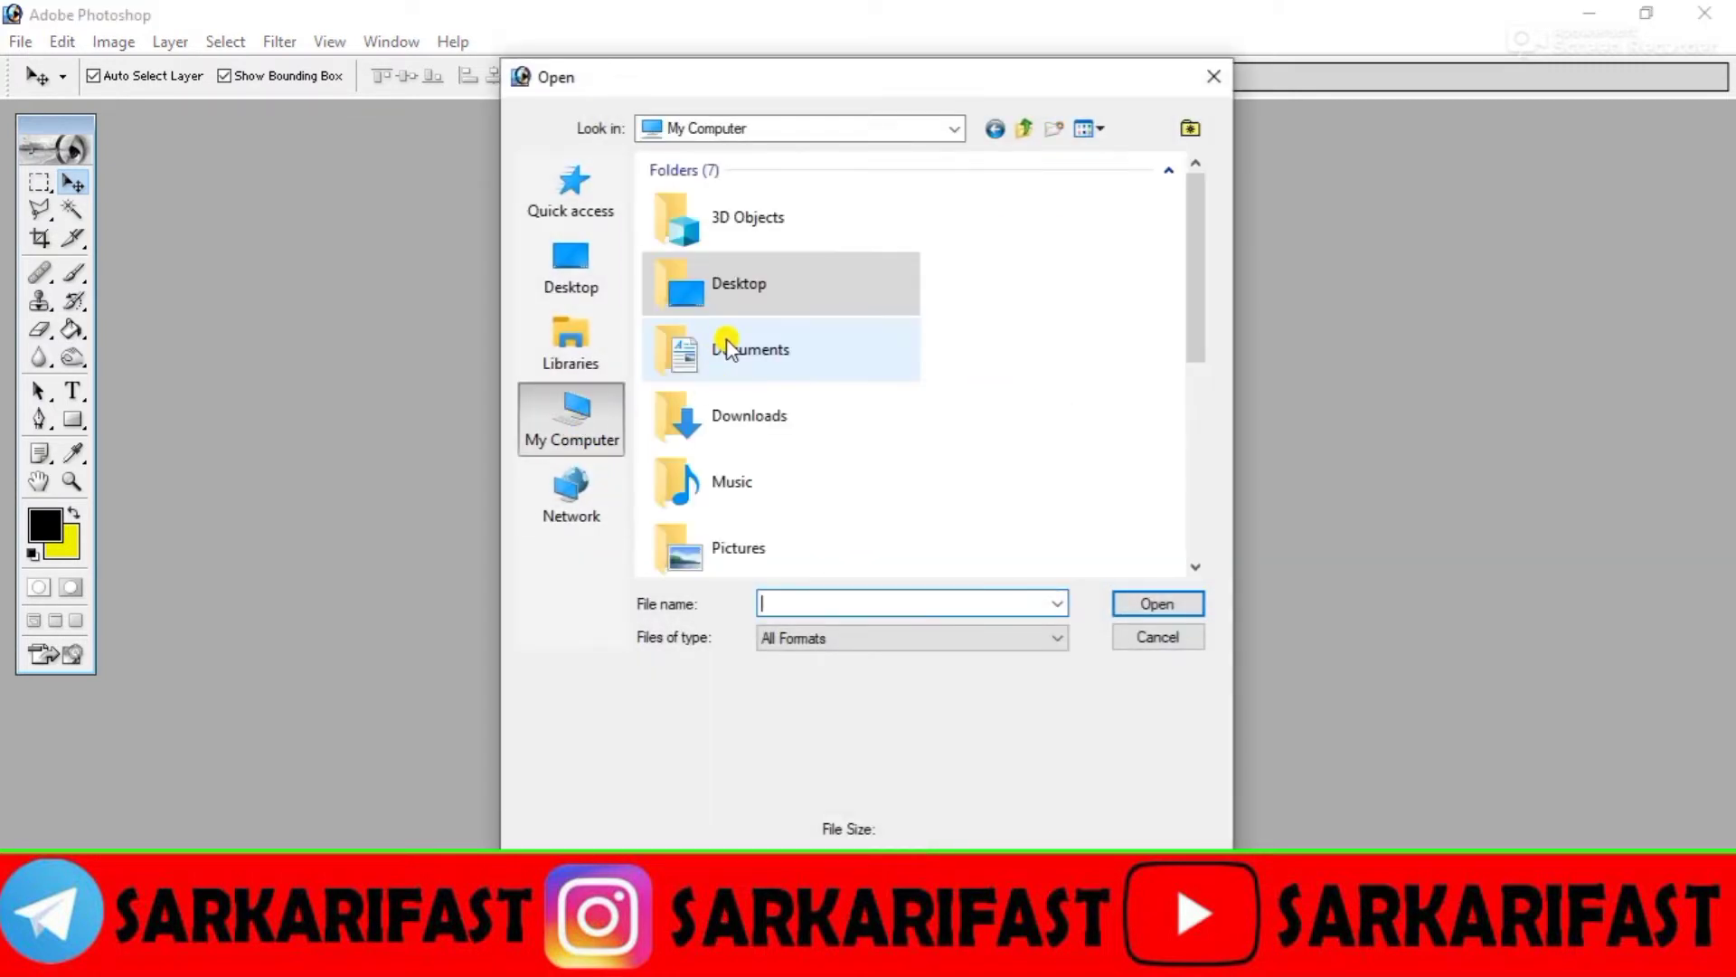
left_click(769, 420)
double_click(769, 419)
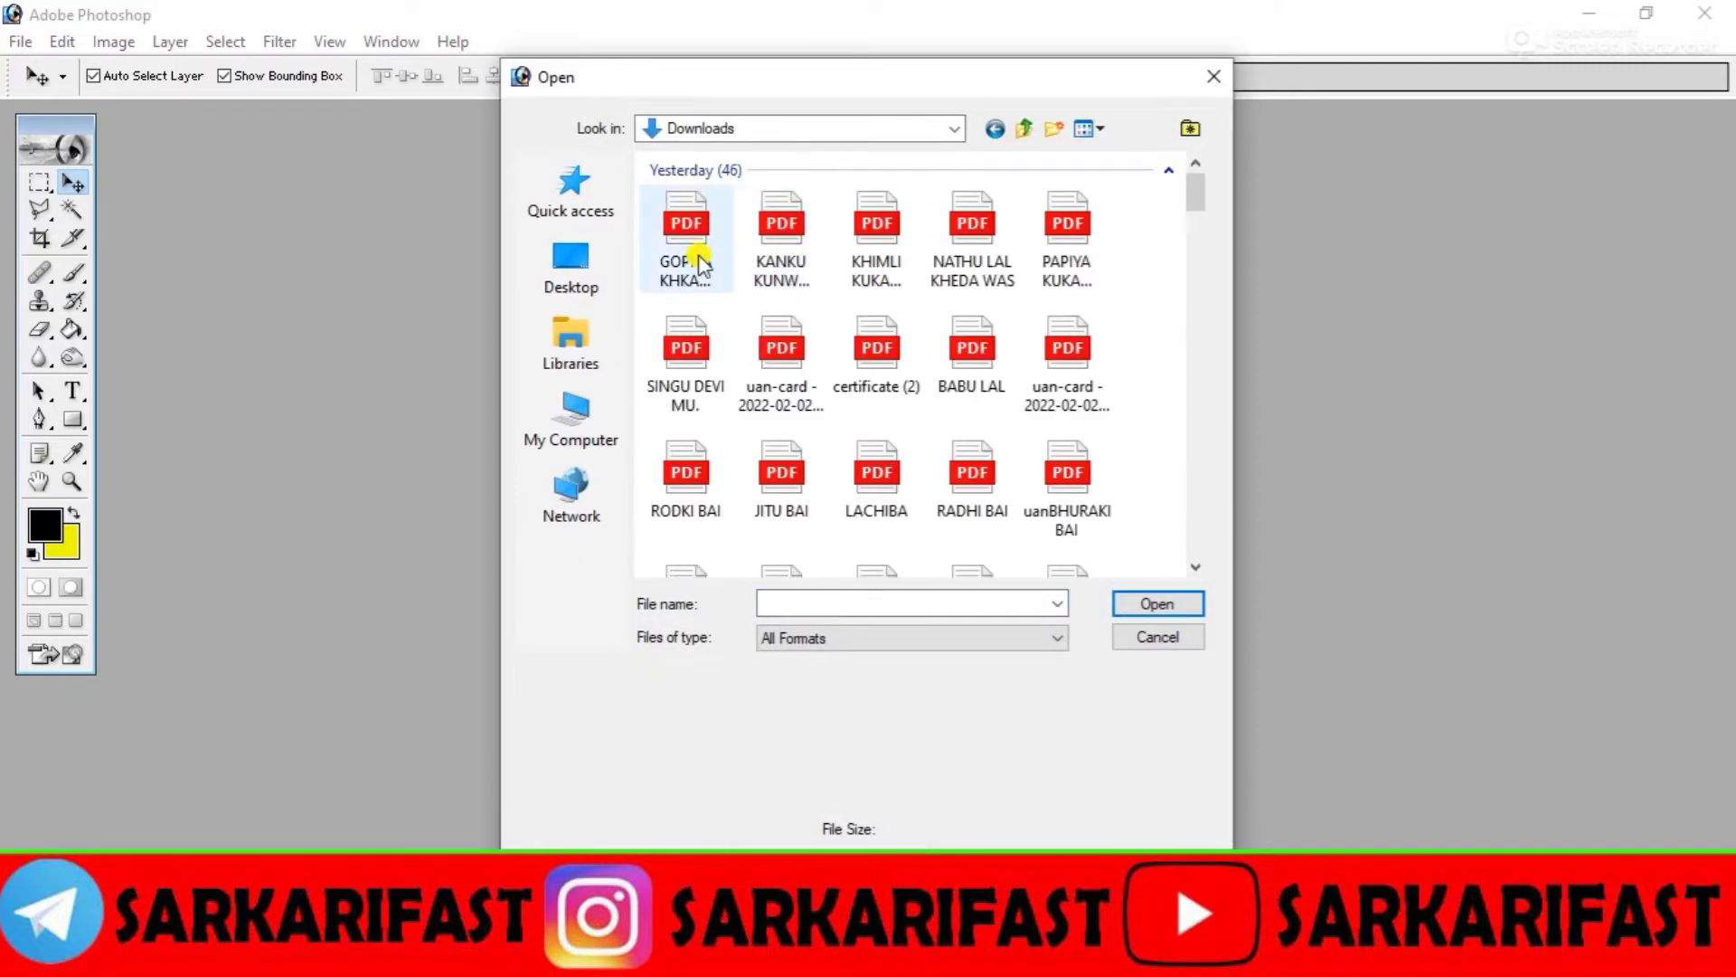
left_click(603, 415)
scroll(756, 423, "down", 2)
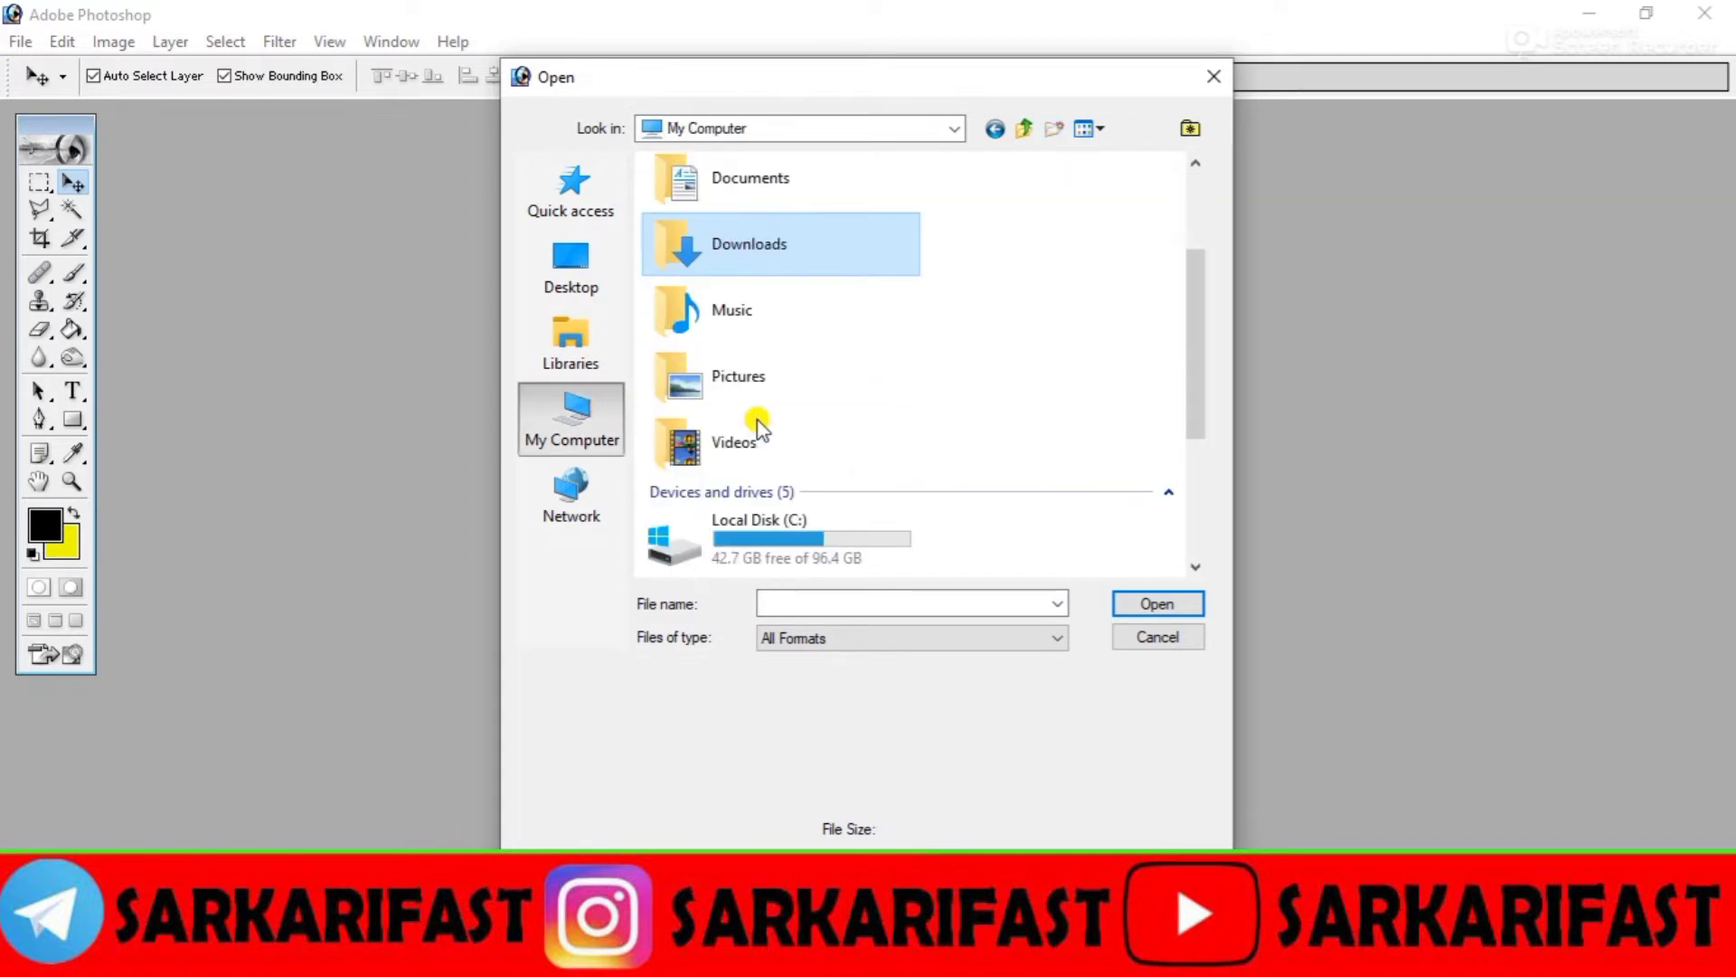
scroll(785, 534, "down", 2)
double_click(783, 429)
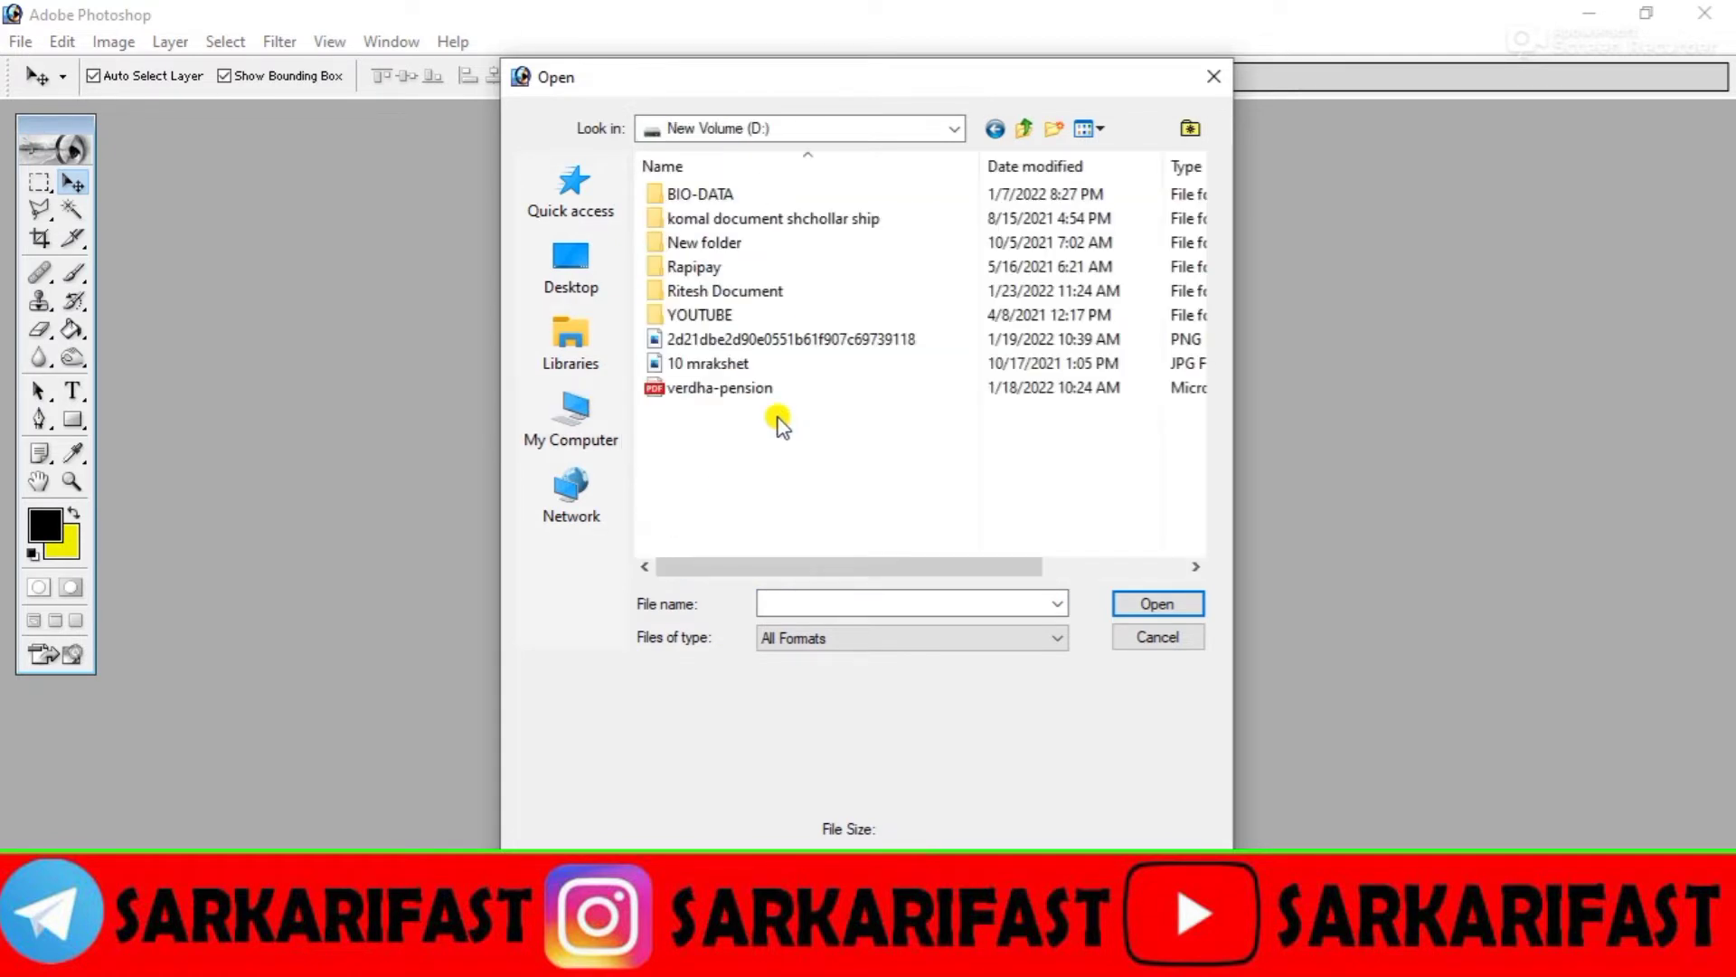
left_click(726, 292)
double_click(726, 292)
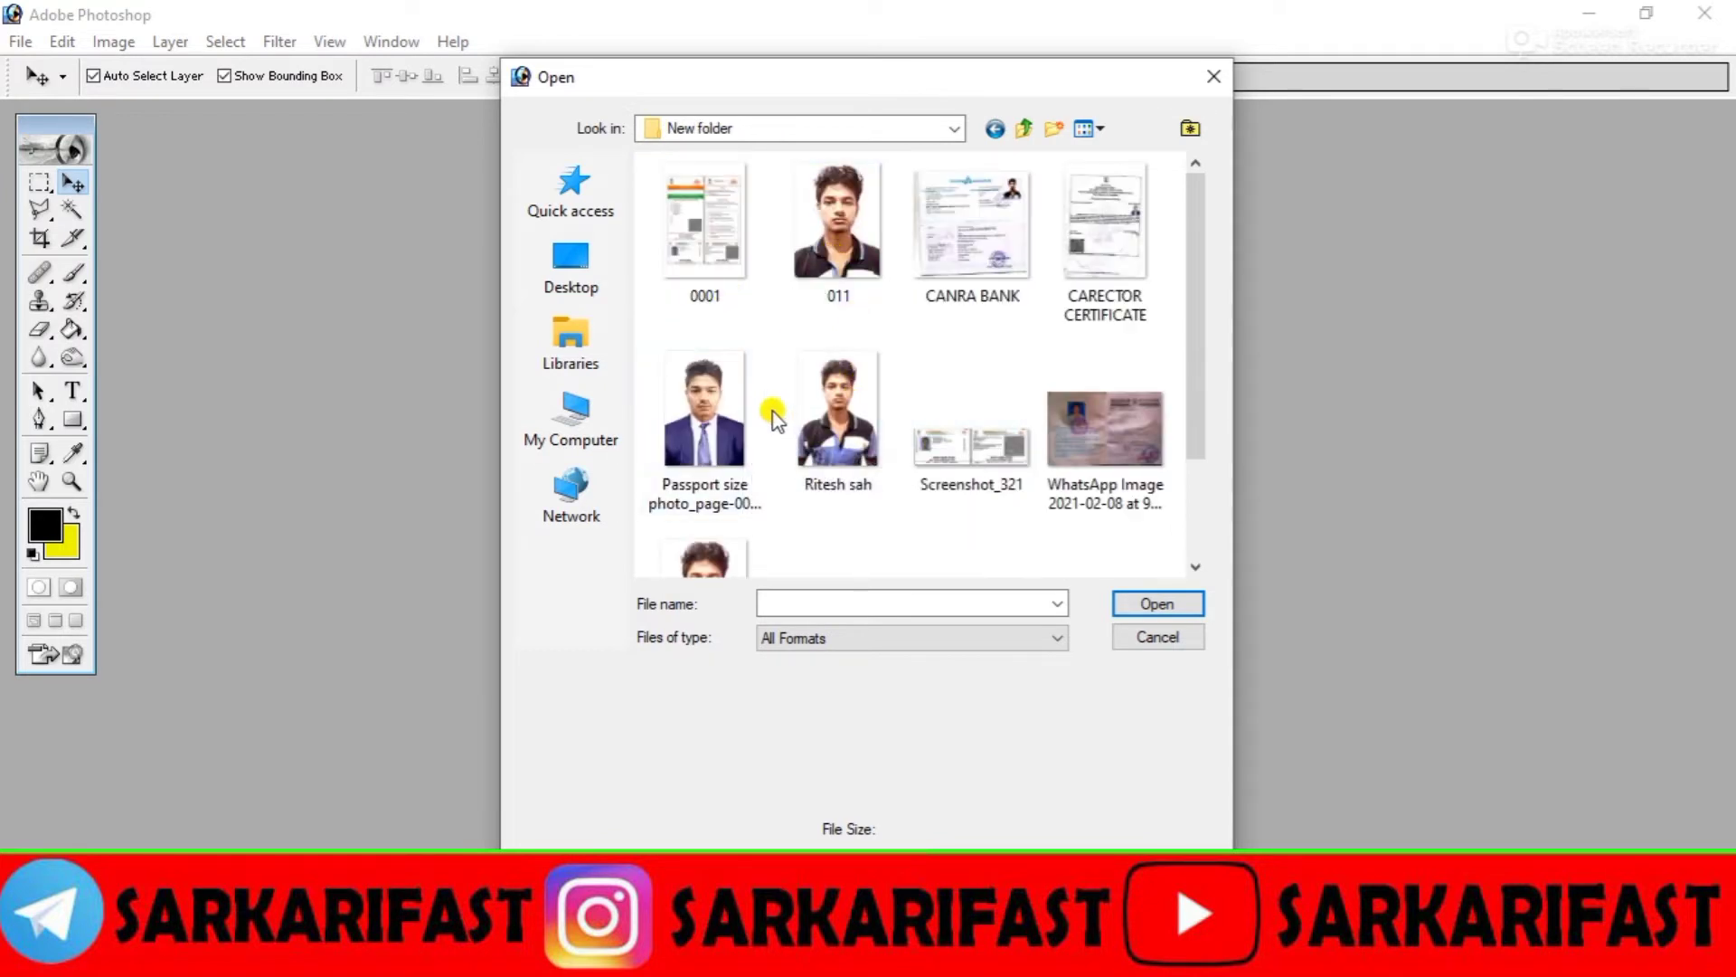
double_click(714, 414)
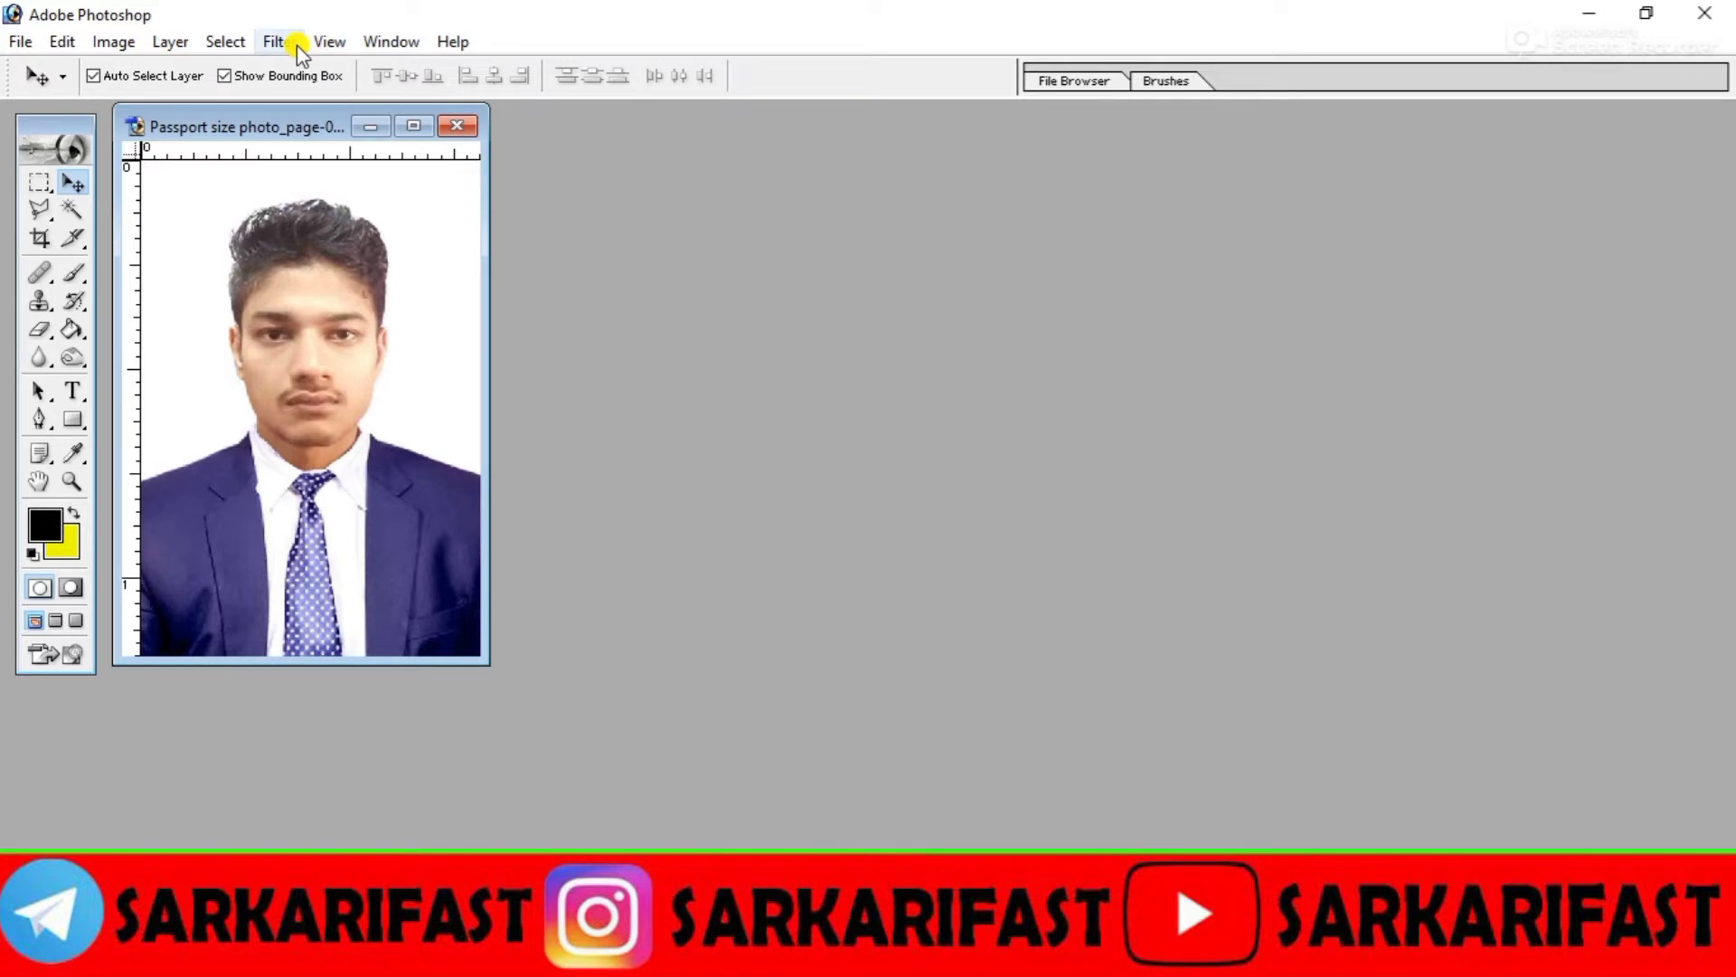
Step: Show the Actions panel, expand the PASSPORT SIZE PHOTO set and select its A4*6 action
left_click(378, 41)
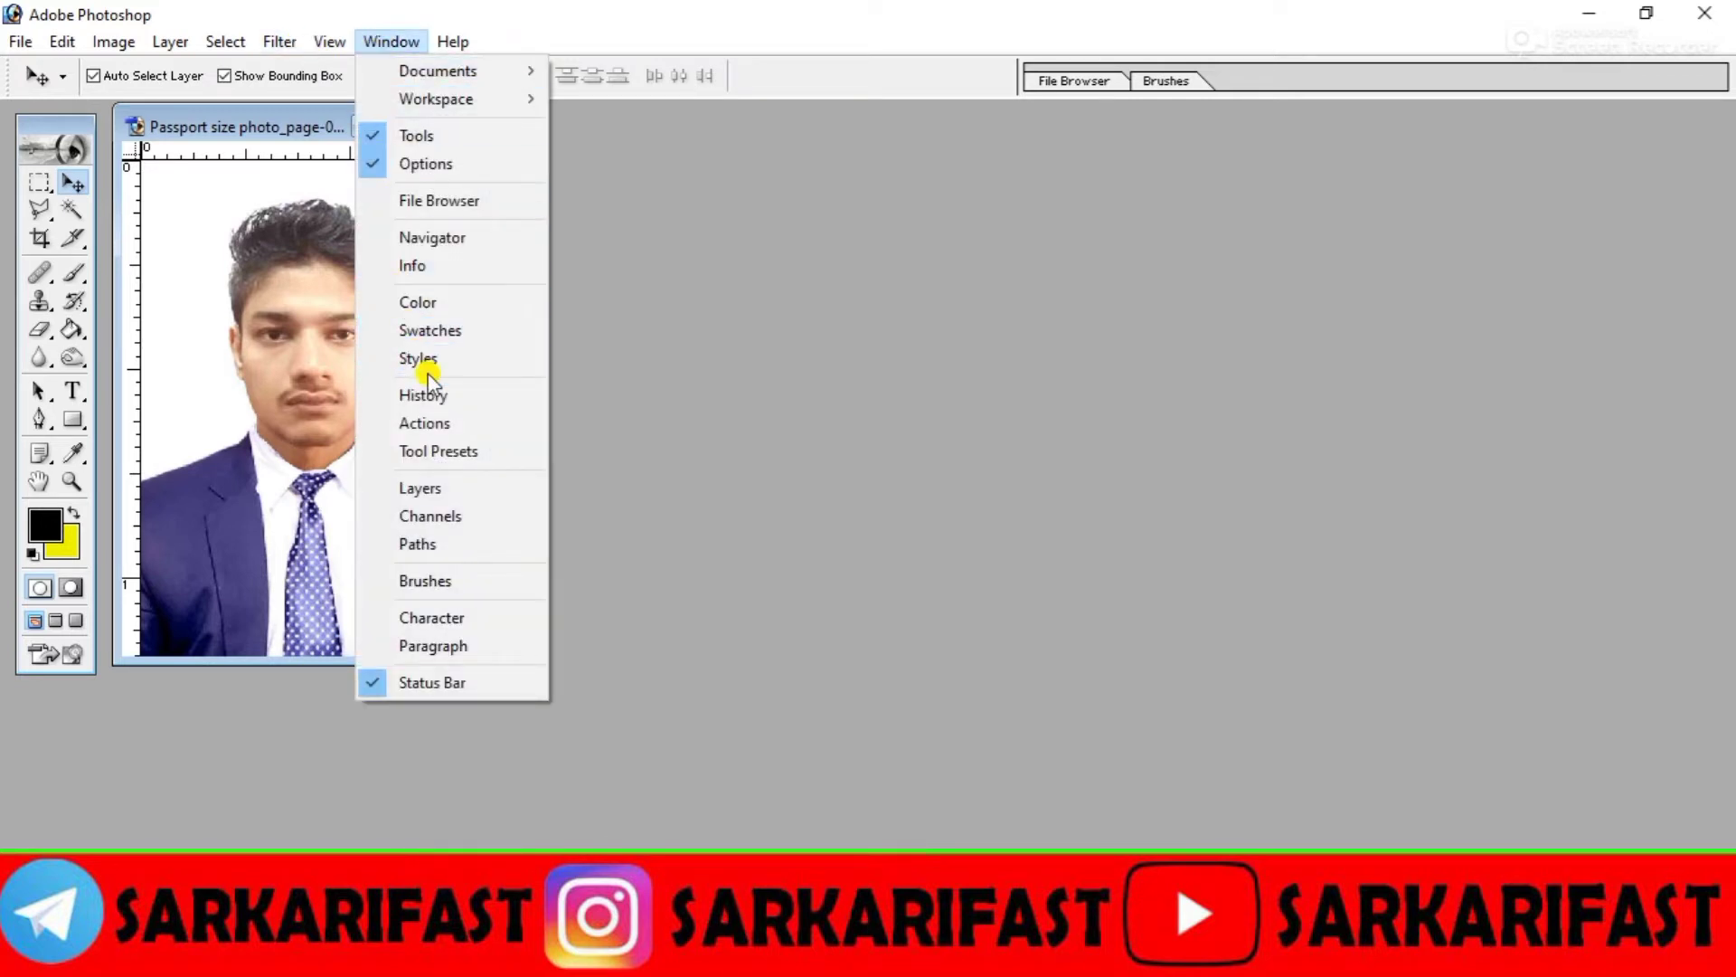
left_click(427, 422)
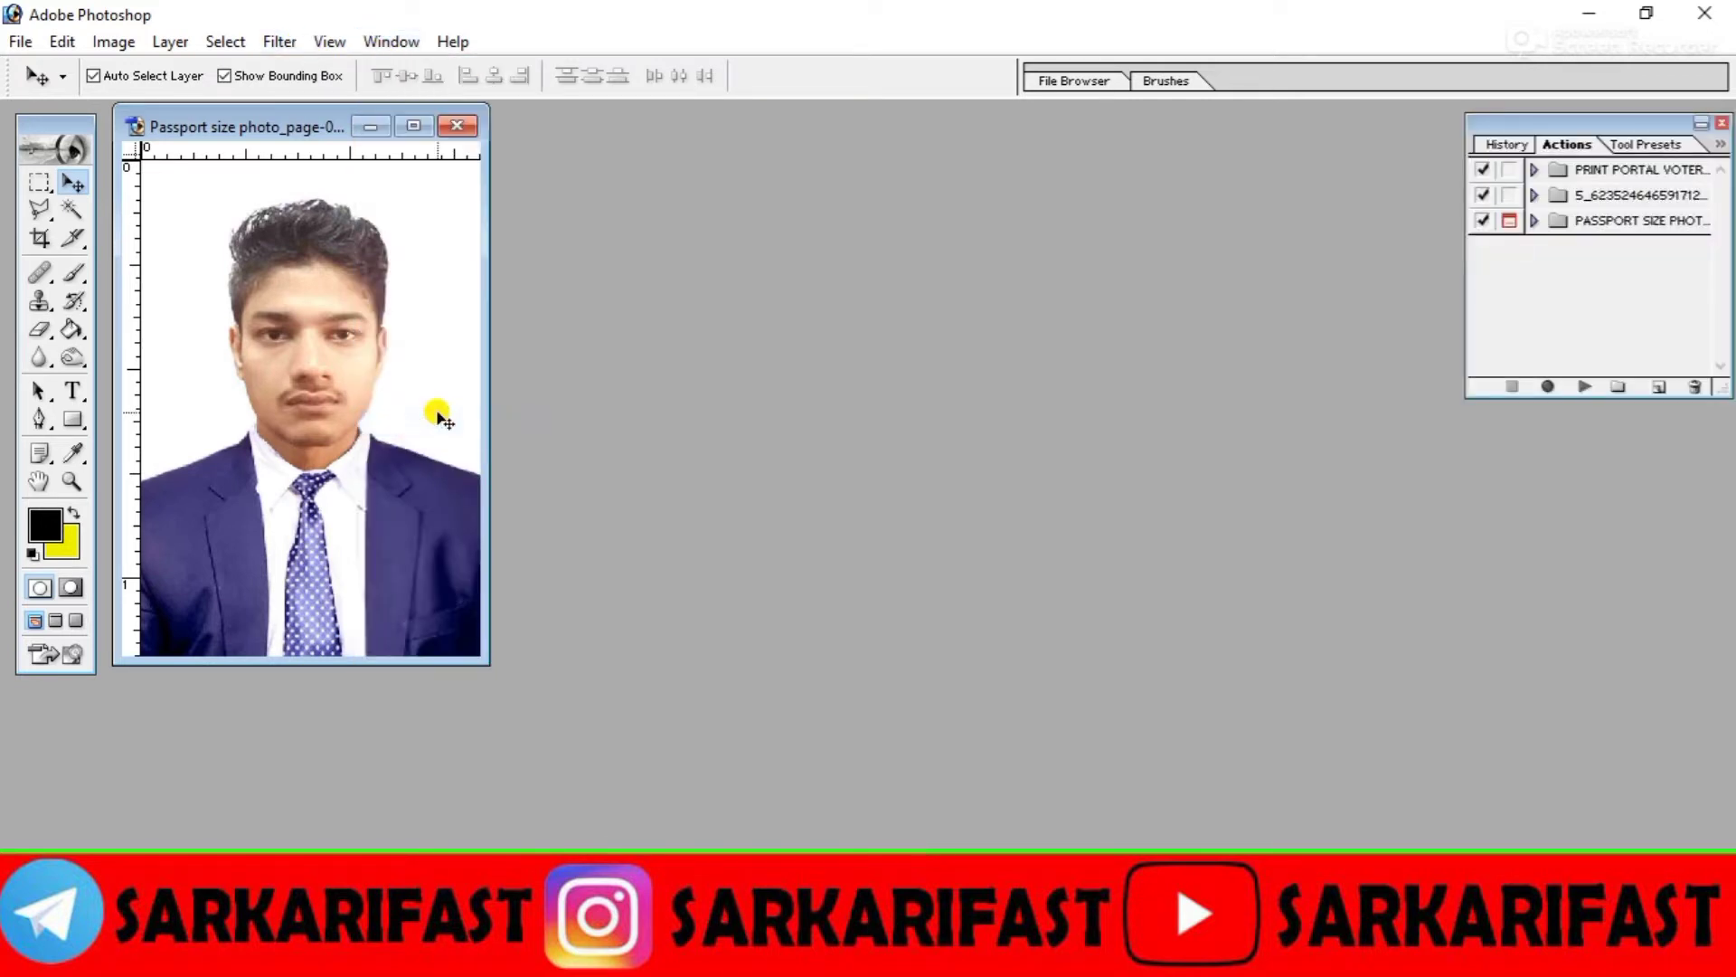
left_click(1641, 221)
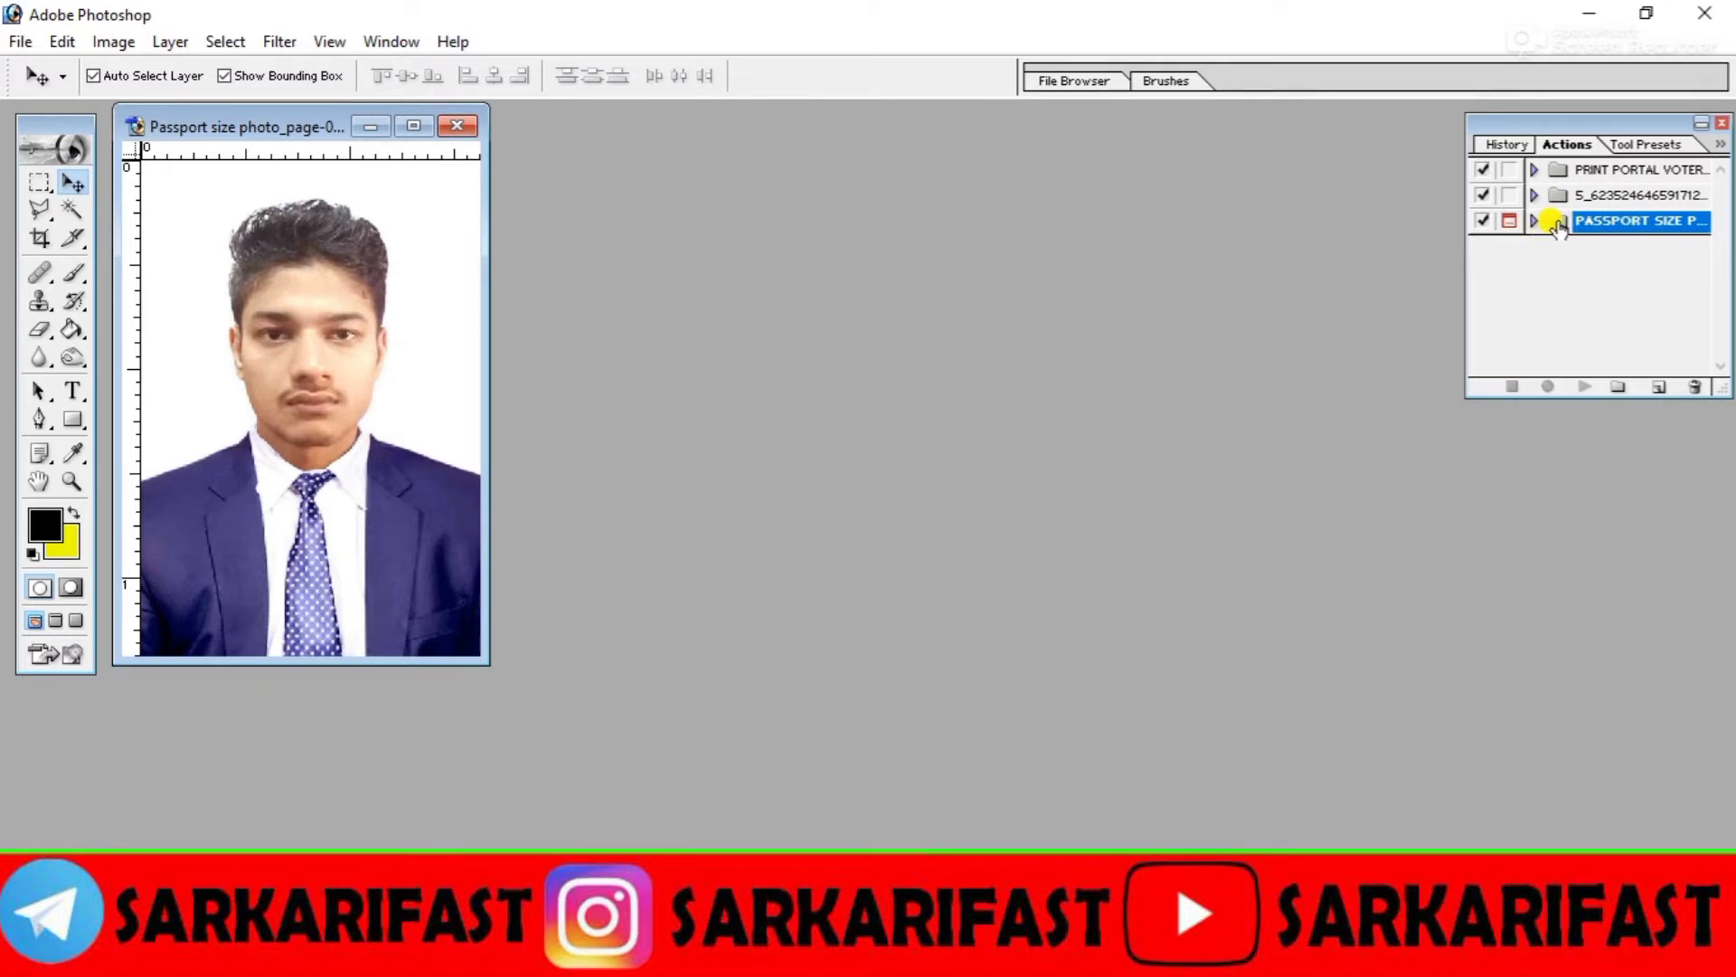
left_click(1536, 222)
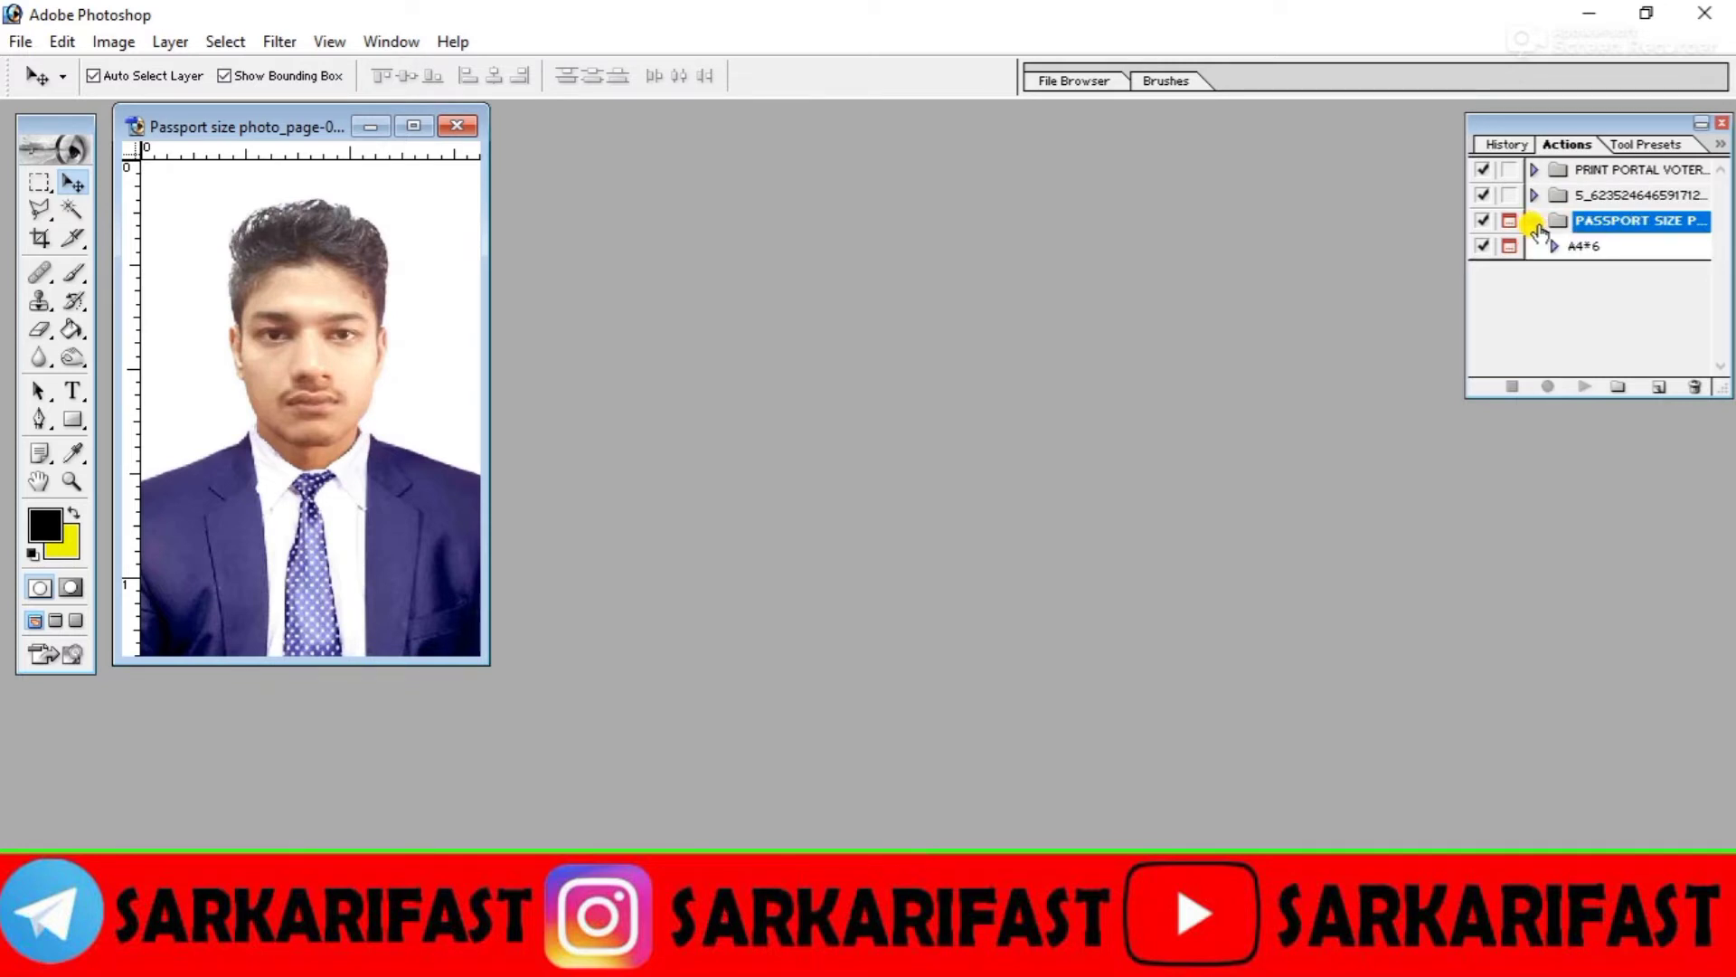
left_click(1536, 223)
left_click(1536, 223)
left_click(1536, 222)
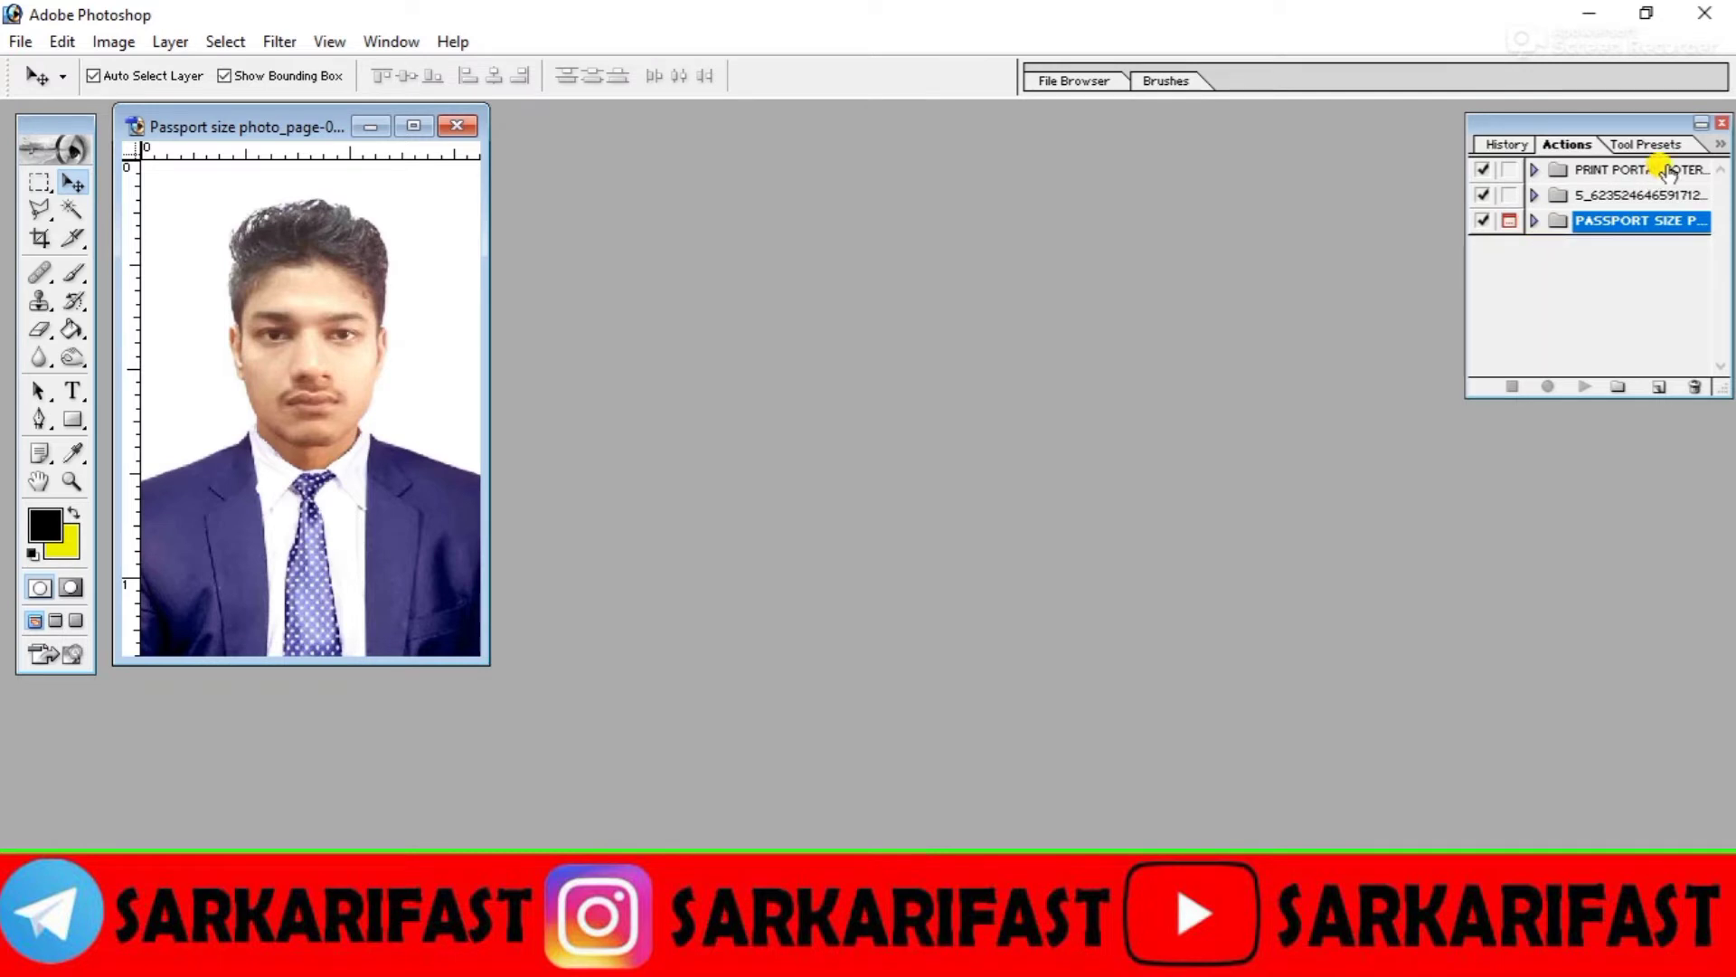
left_click(1721, 145)
left_click(1721, 146)
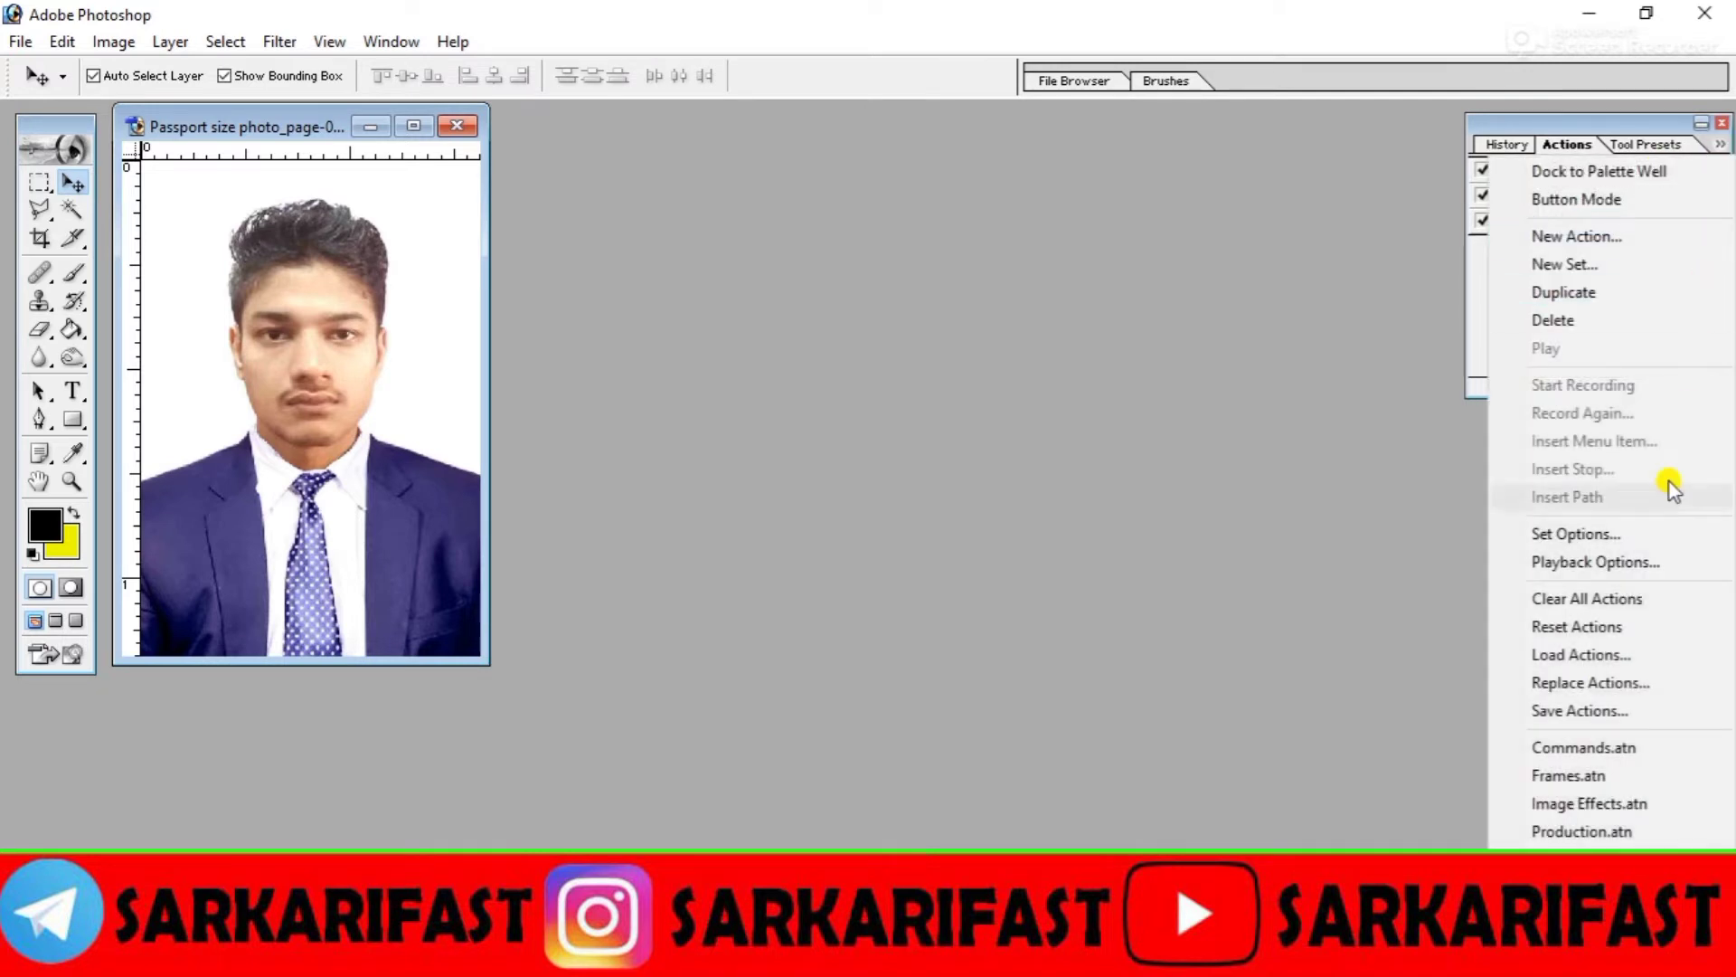
left_click(1427, 296)
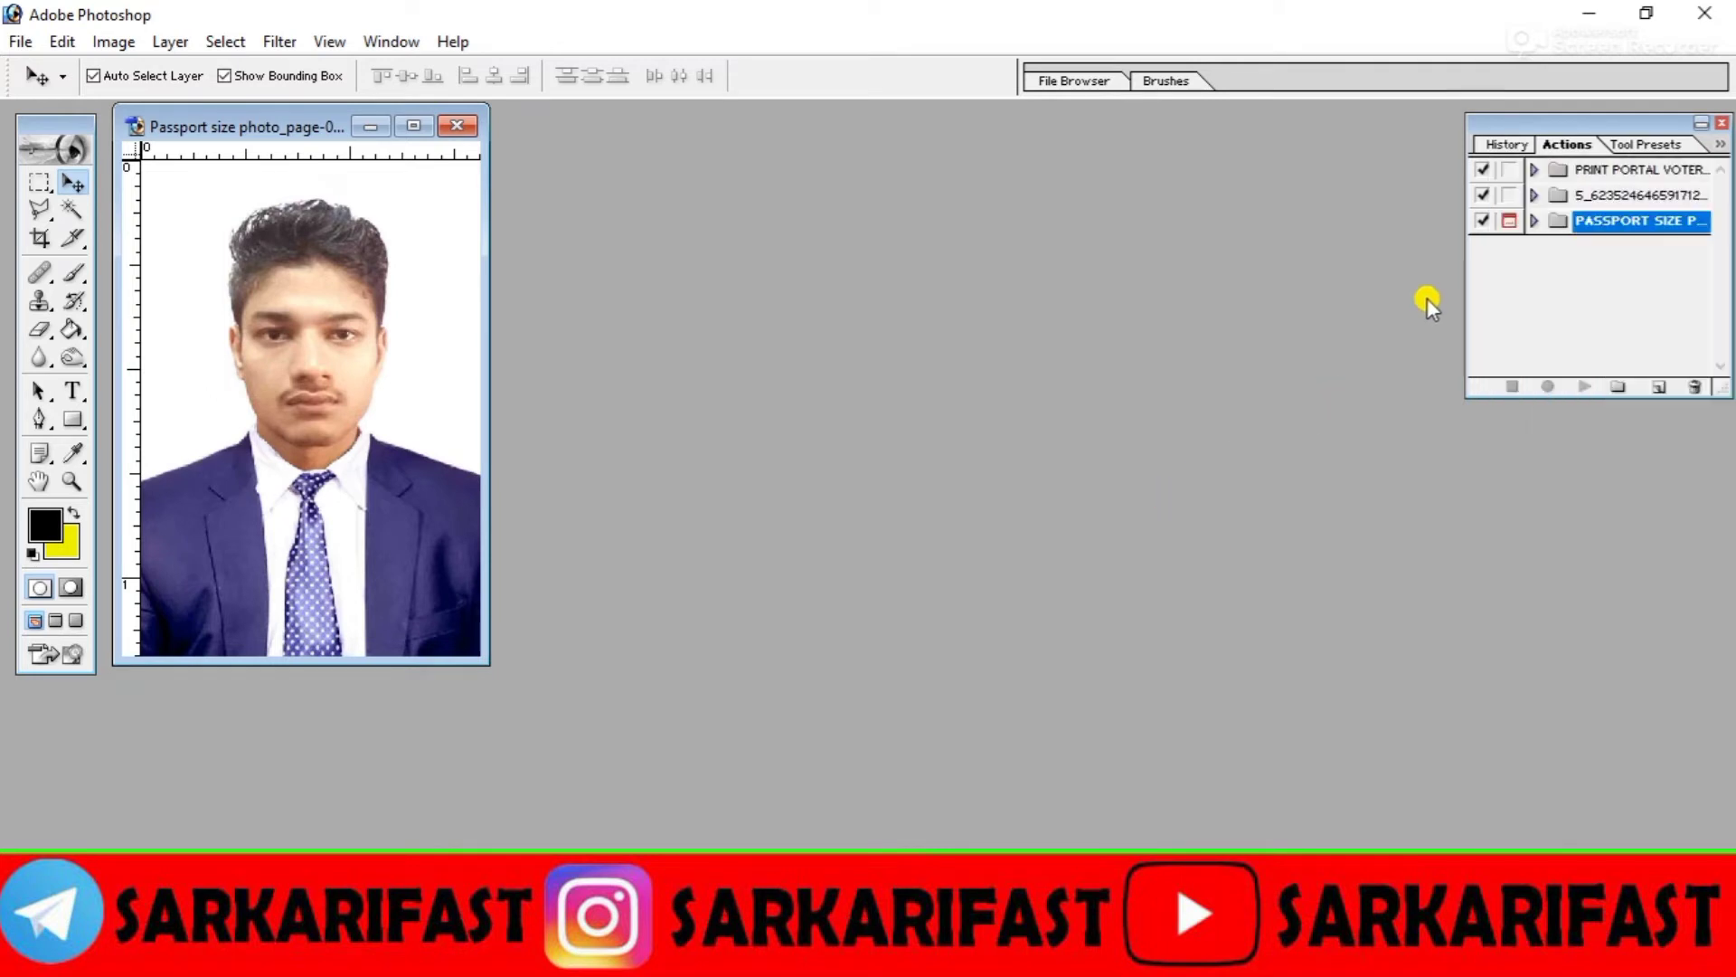
left_click(1534, 221)
left_click(1581, 247)
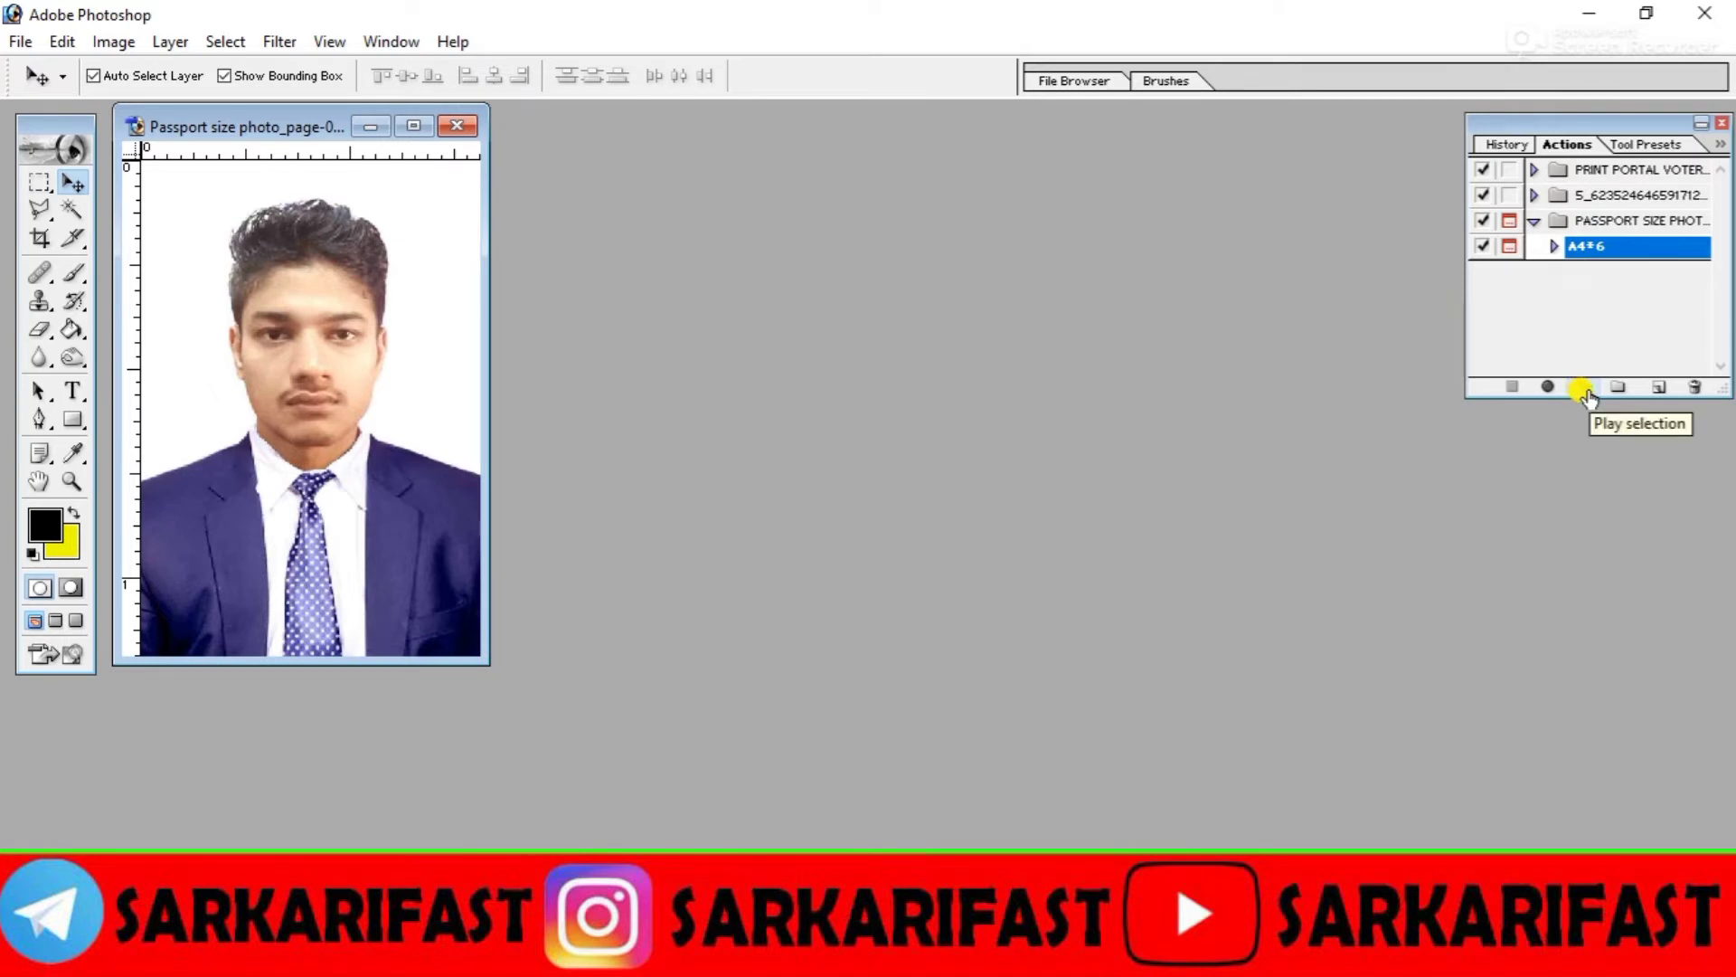
Step: Maximize the photo, play the A4*6 action, and lift the Curves midpoint slightly before confirming
left_click(421, 127)
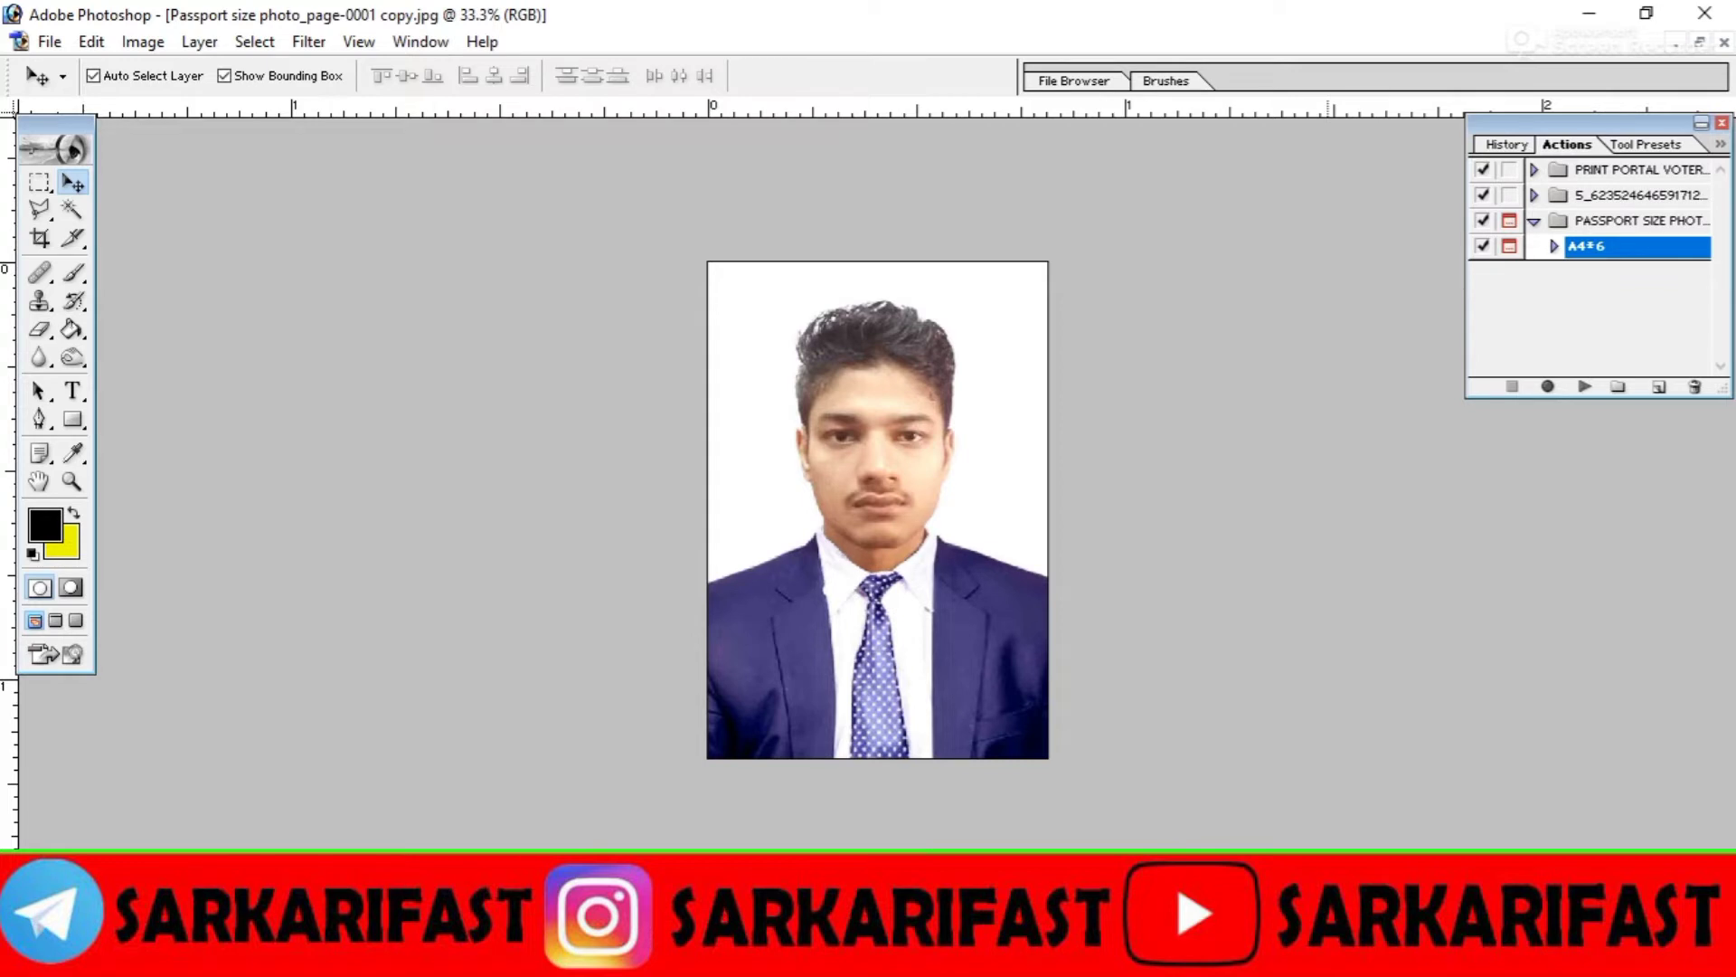
left_click(1583, 387)
left_click(1583, 389)
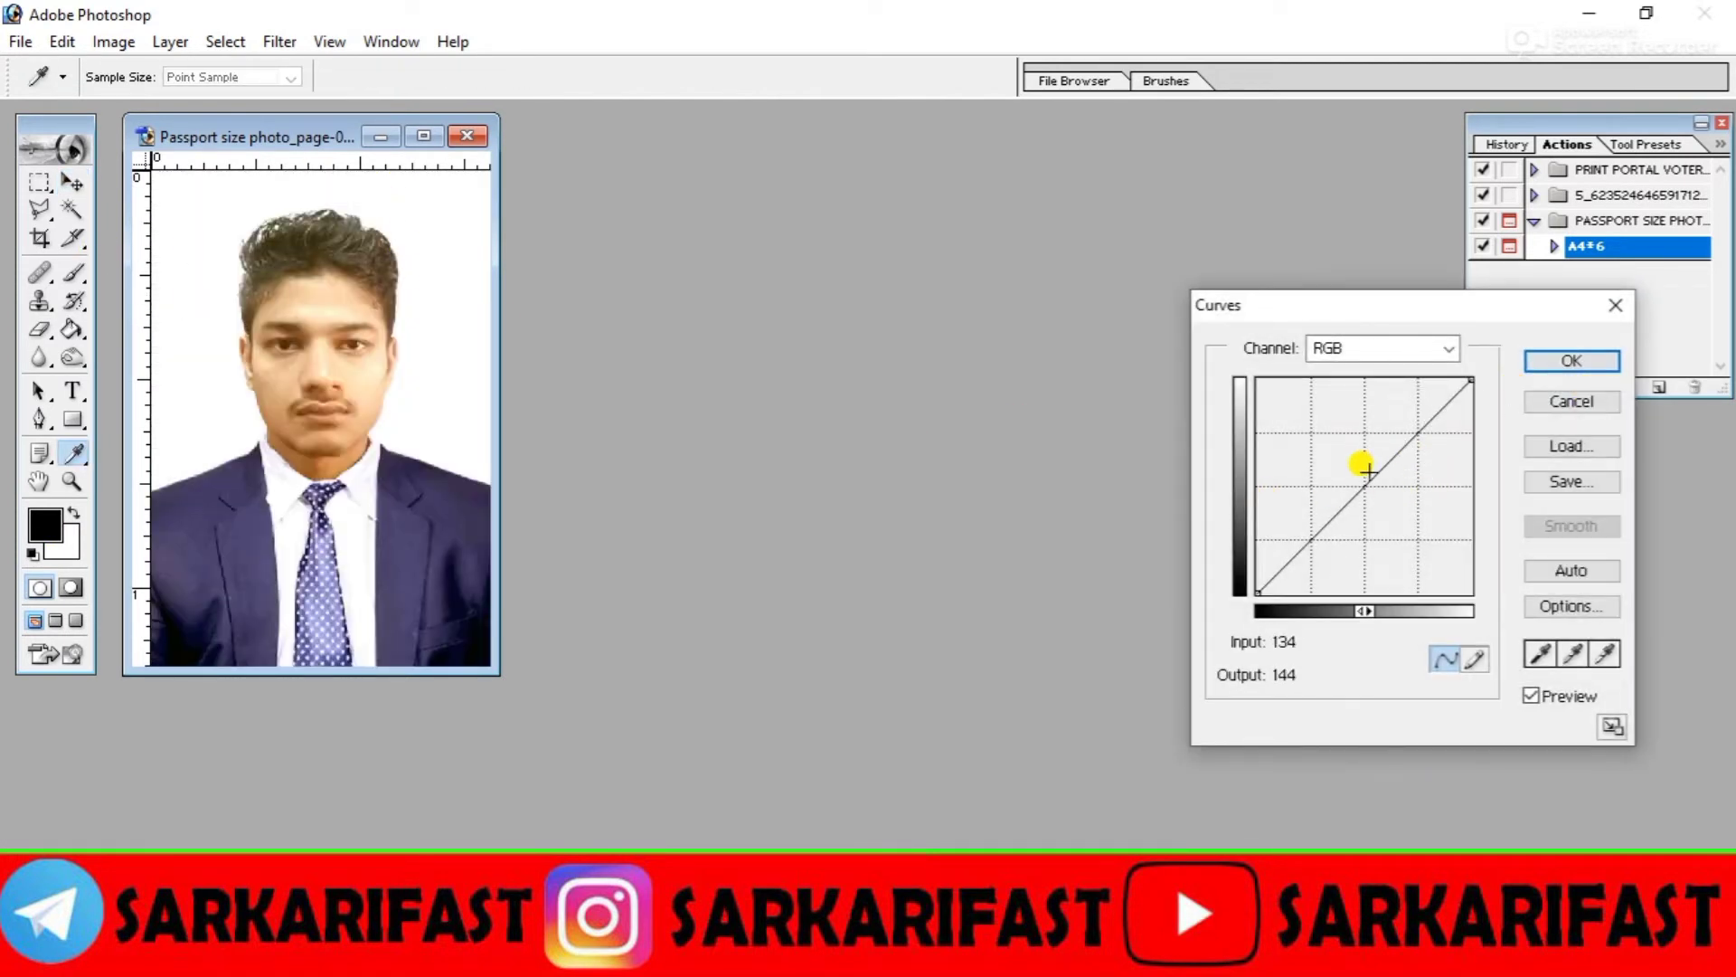
left_click_drag(1372, 476, 1367, 474)
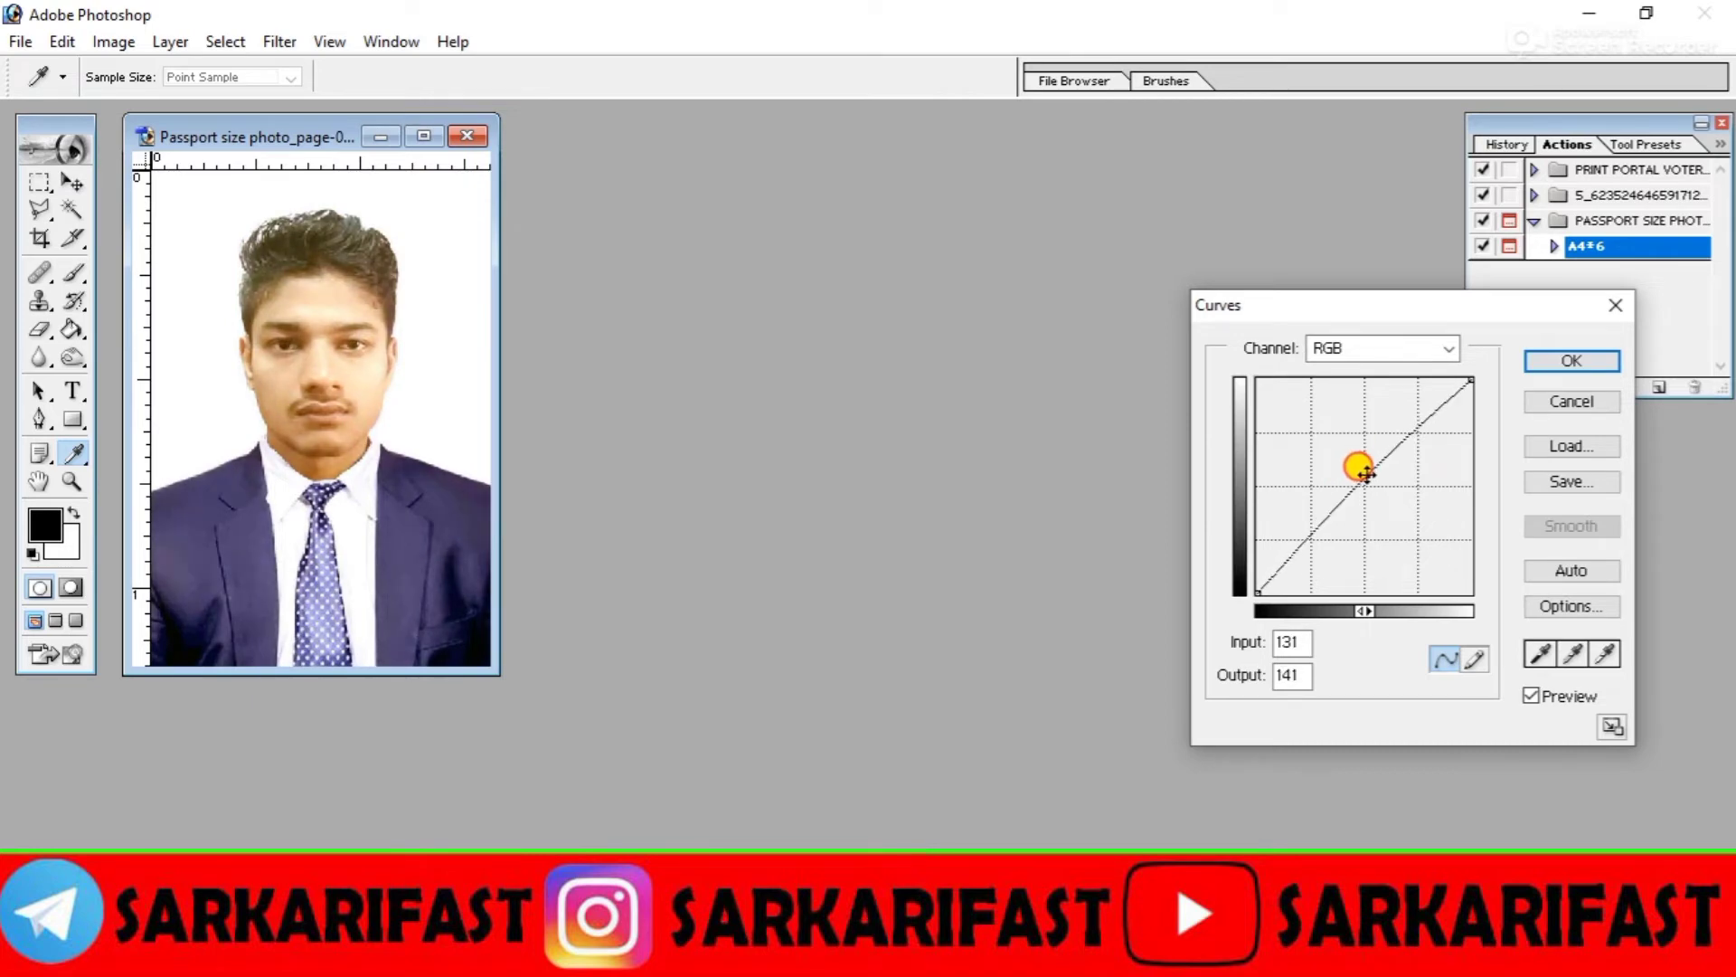
left_click(1542, 363)
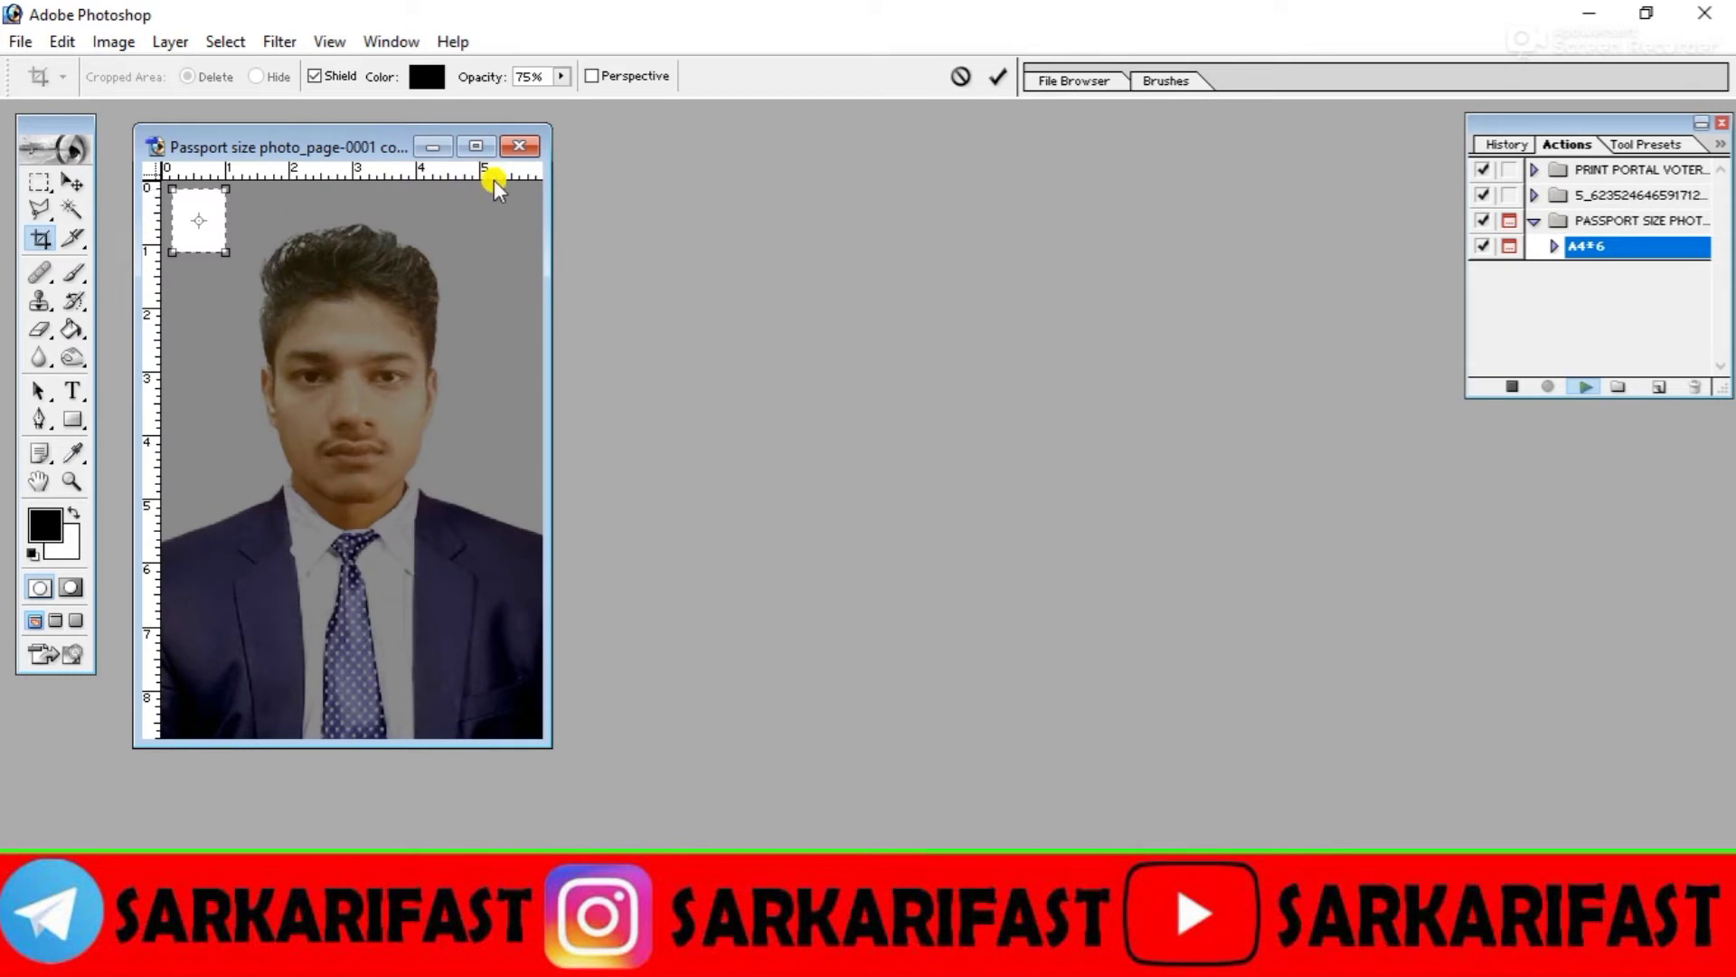
Step: Fit the crop frame over the passport photo, then switch to the Move tool (V) to continue the action
left_click(476, 146)
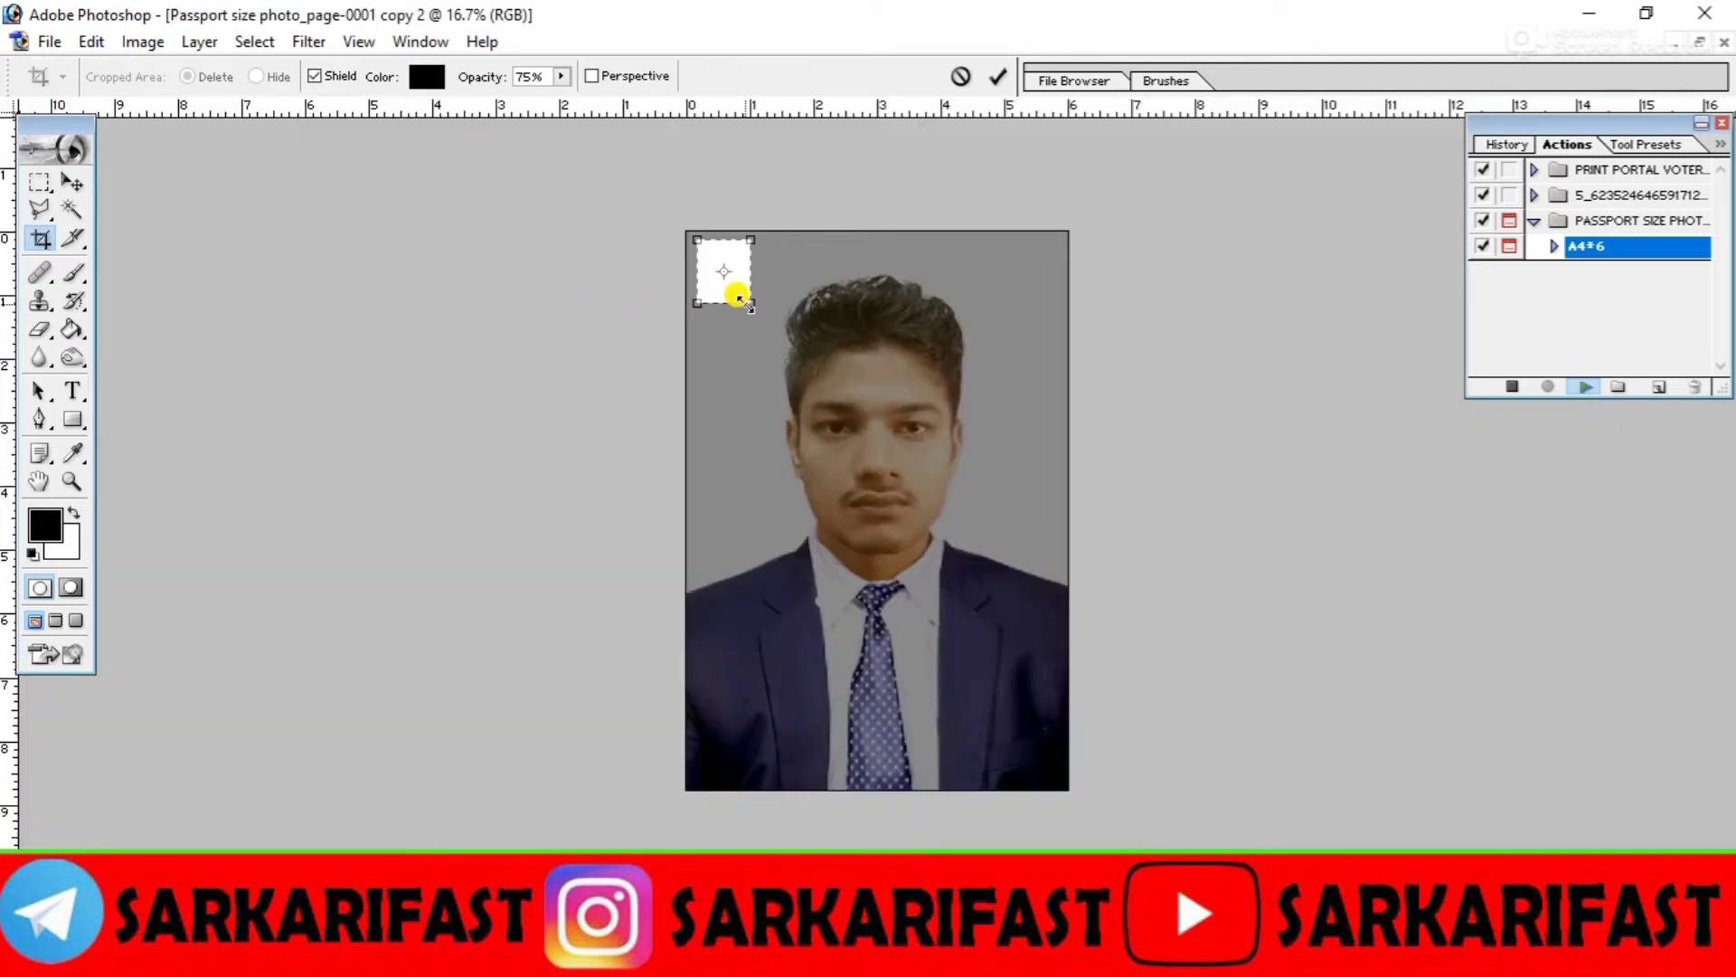
left_click_drag(742, 301, 1017, 694)
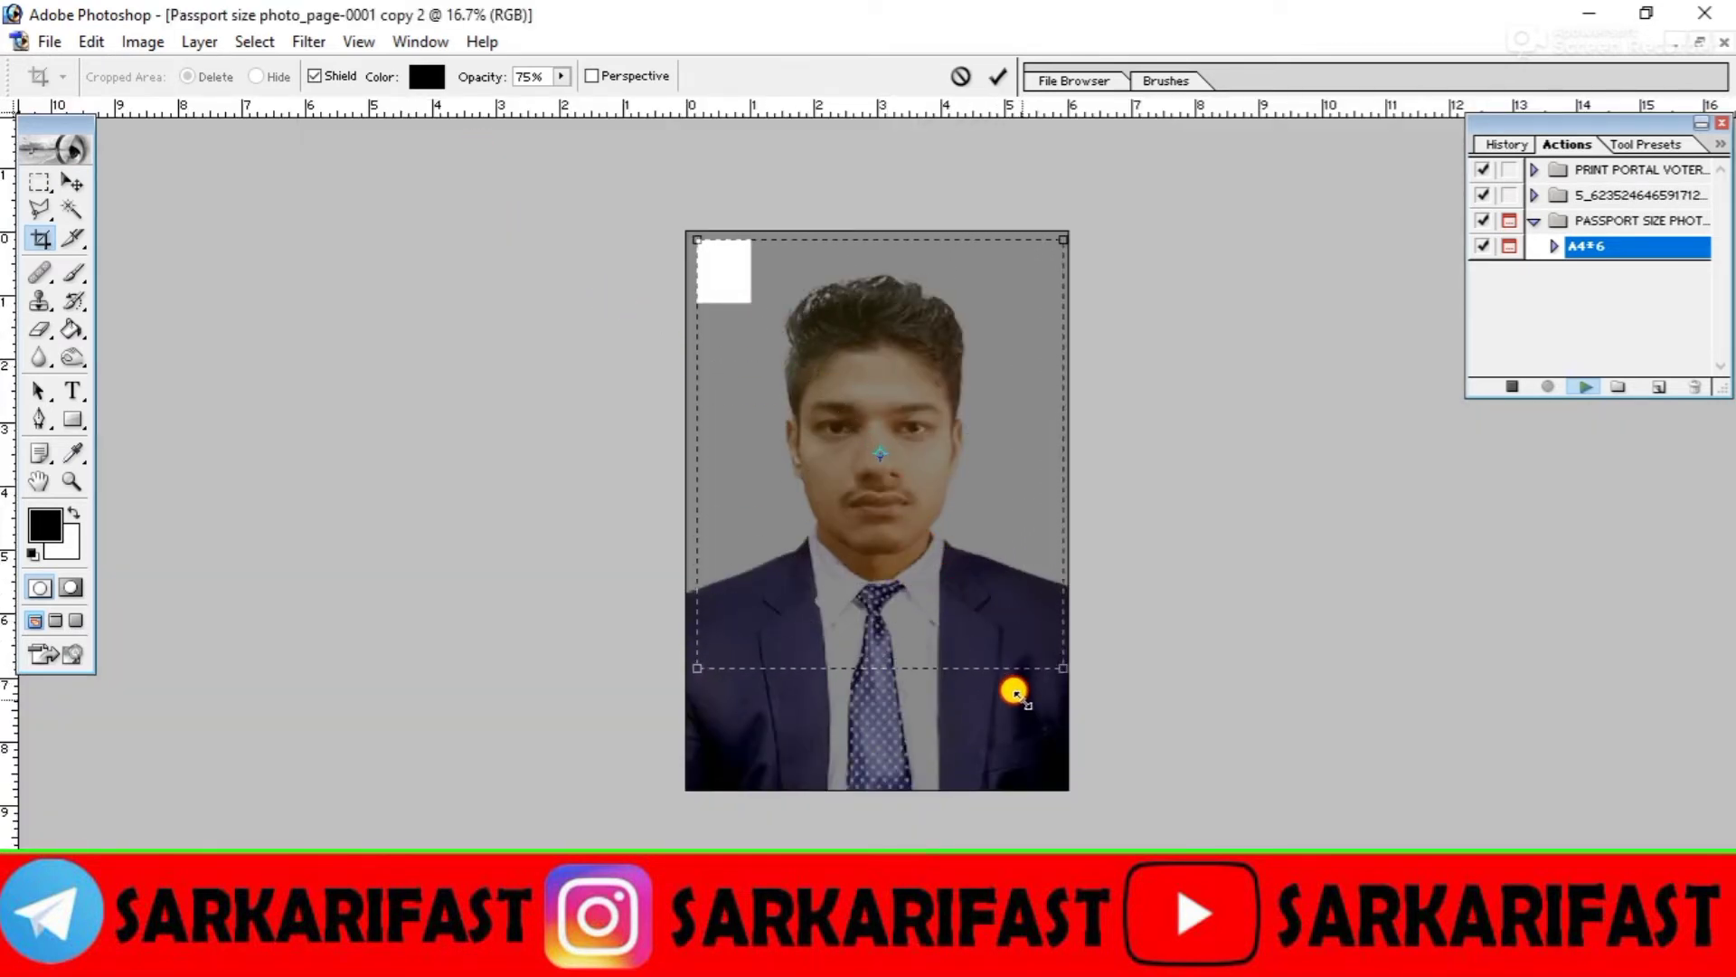
left_click_drag(695, 668, 686, 669)
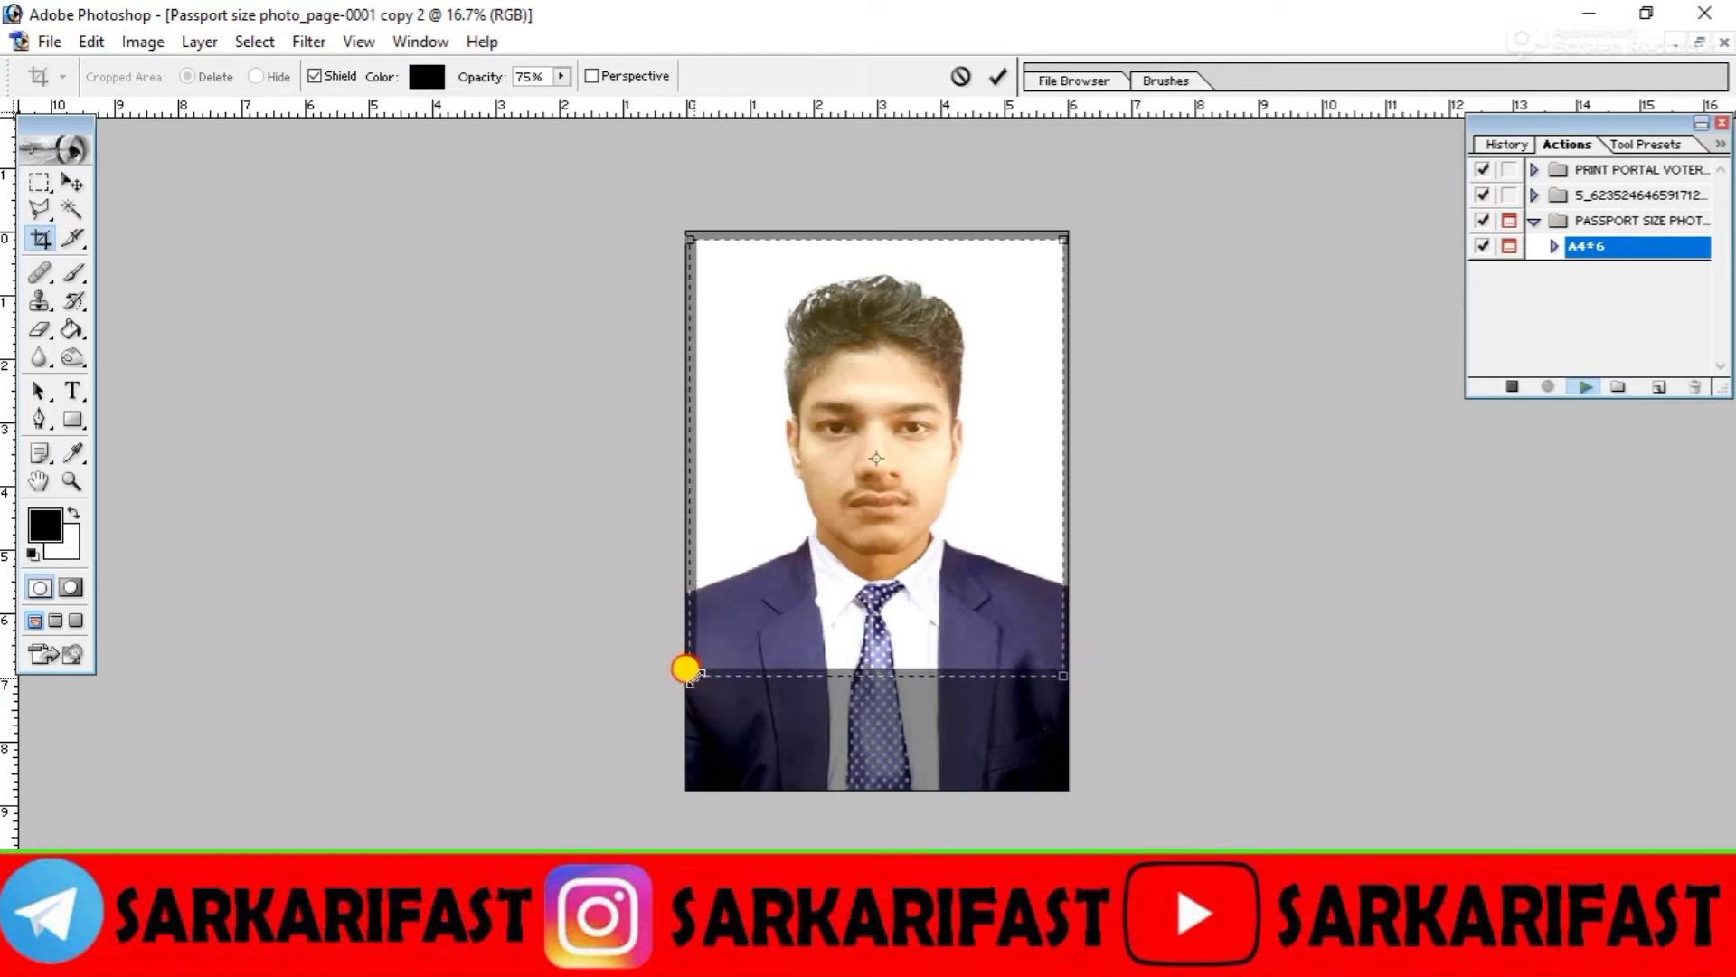
left_click_drag(833, 545, 853, 573)
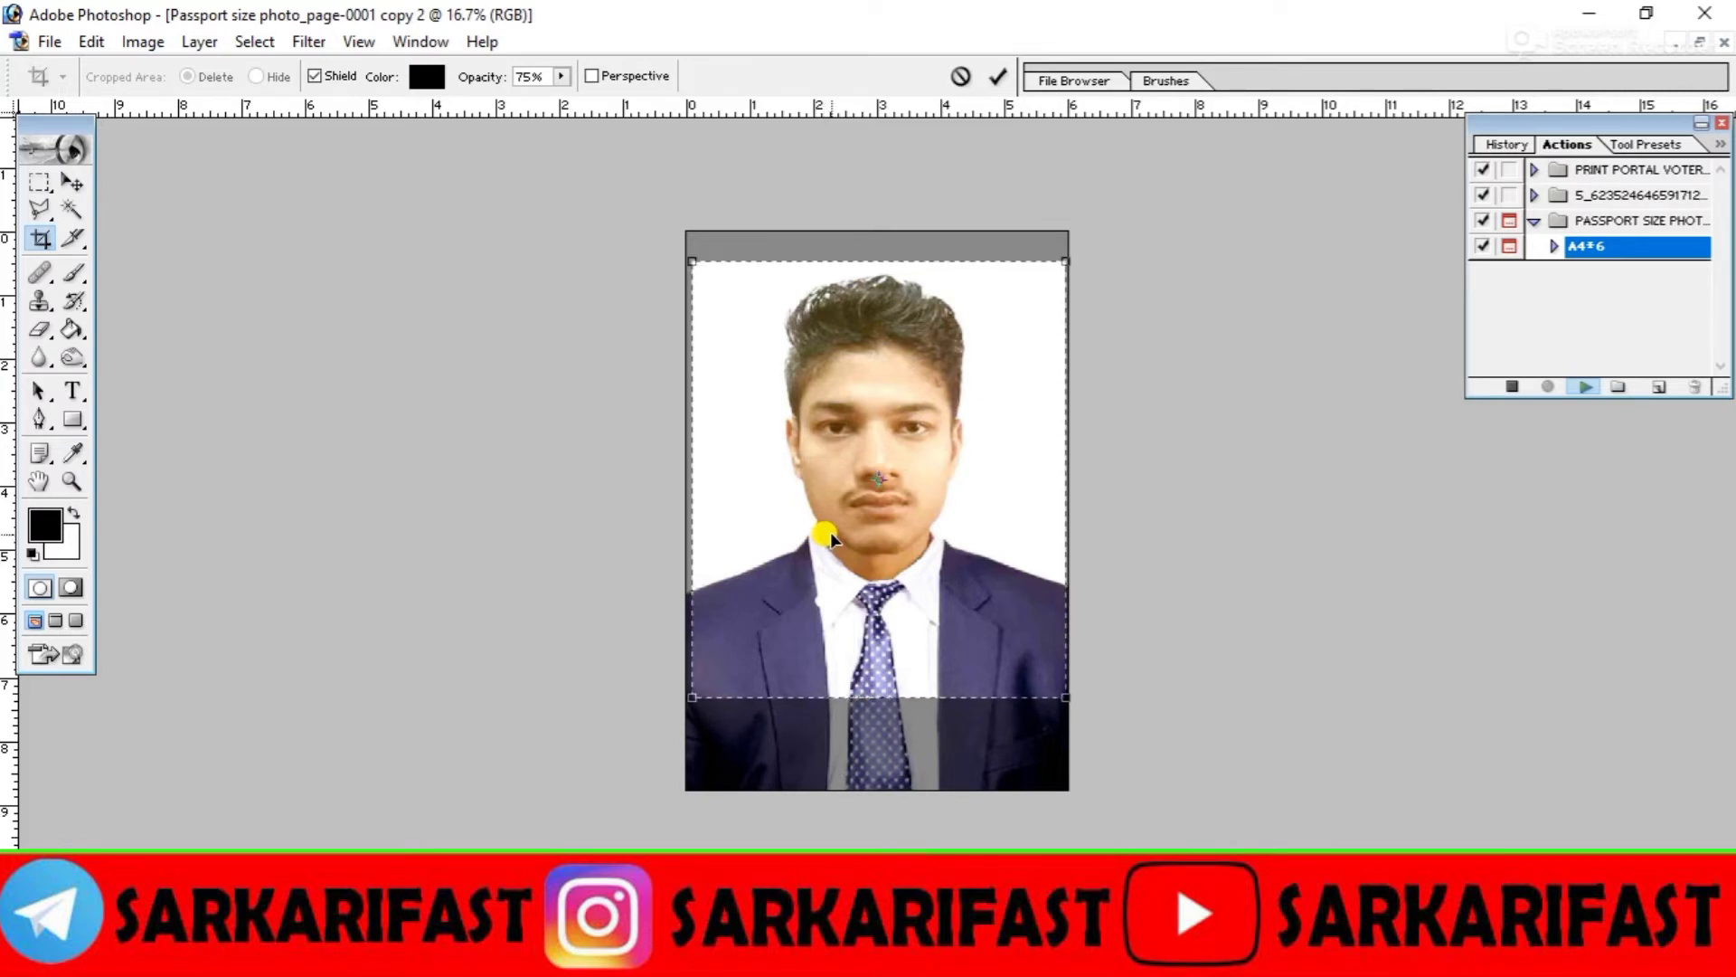
key("v")
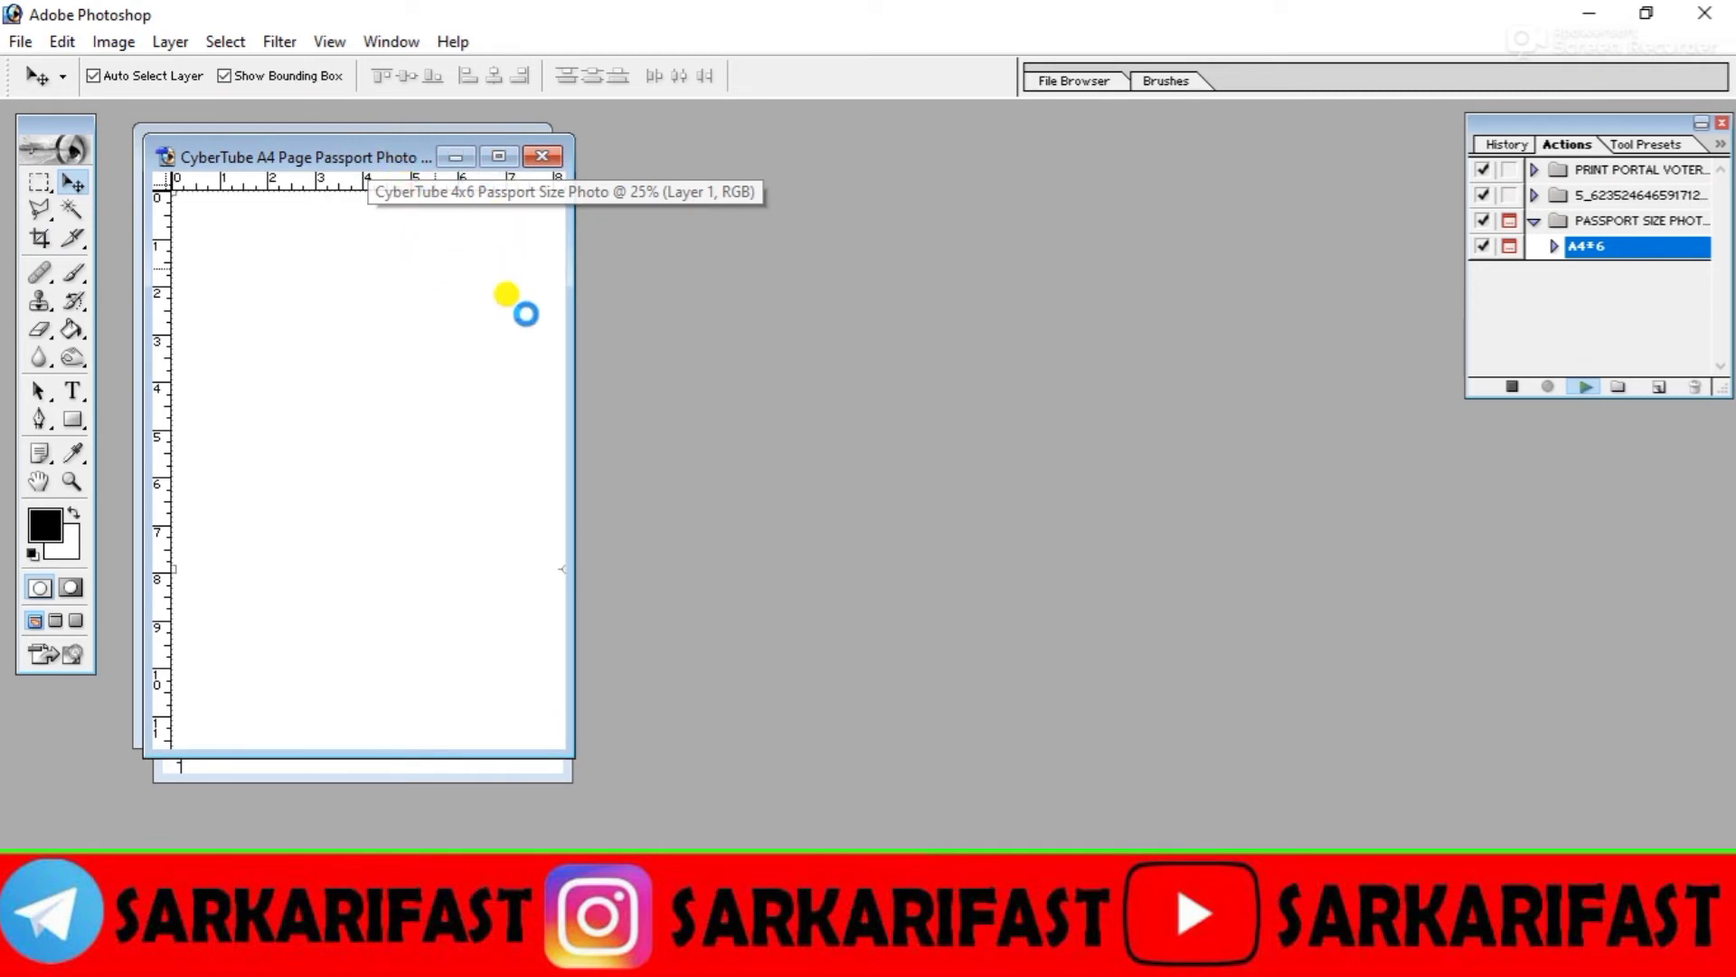
Step: Maximize the A4 page, delete Layer 1 in the Layers panel, and zoom to check the 42 photos
left_click(495, 157)
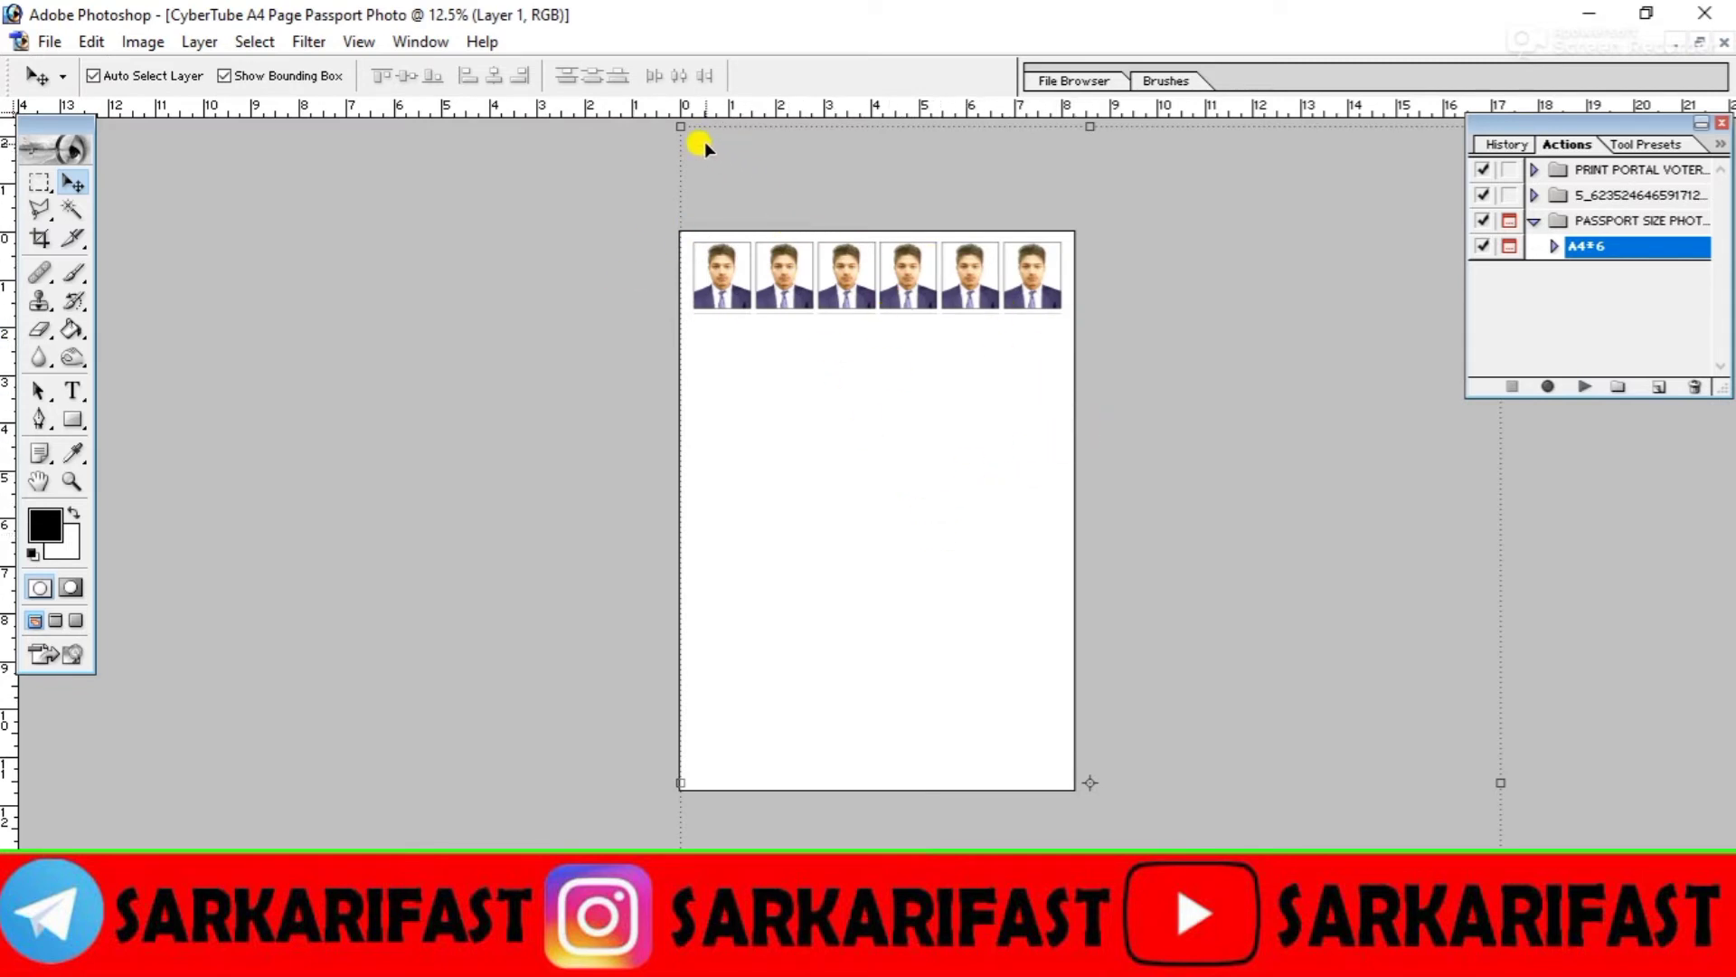
key("F7")
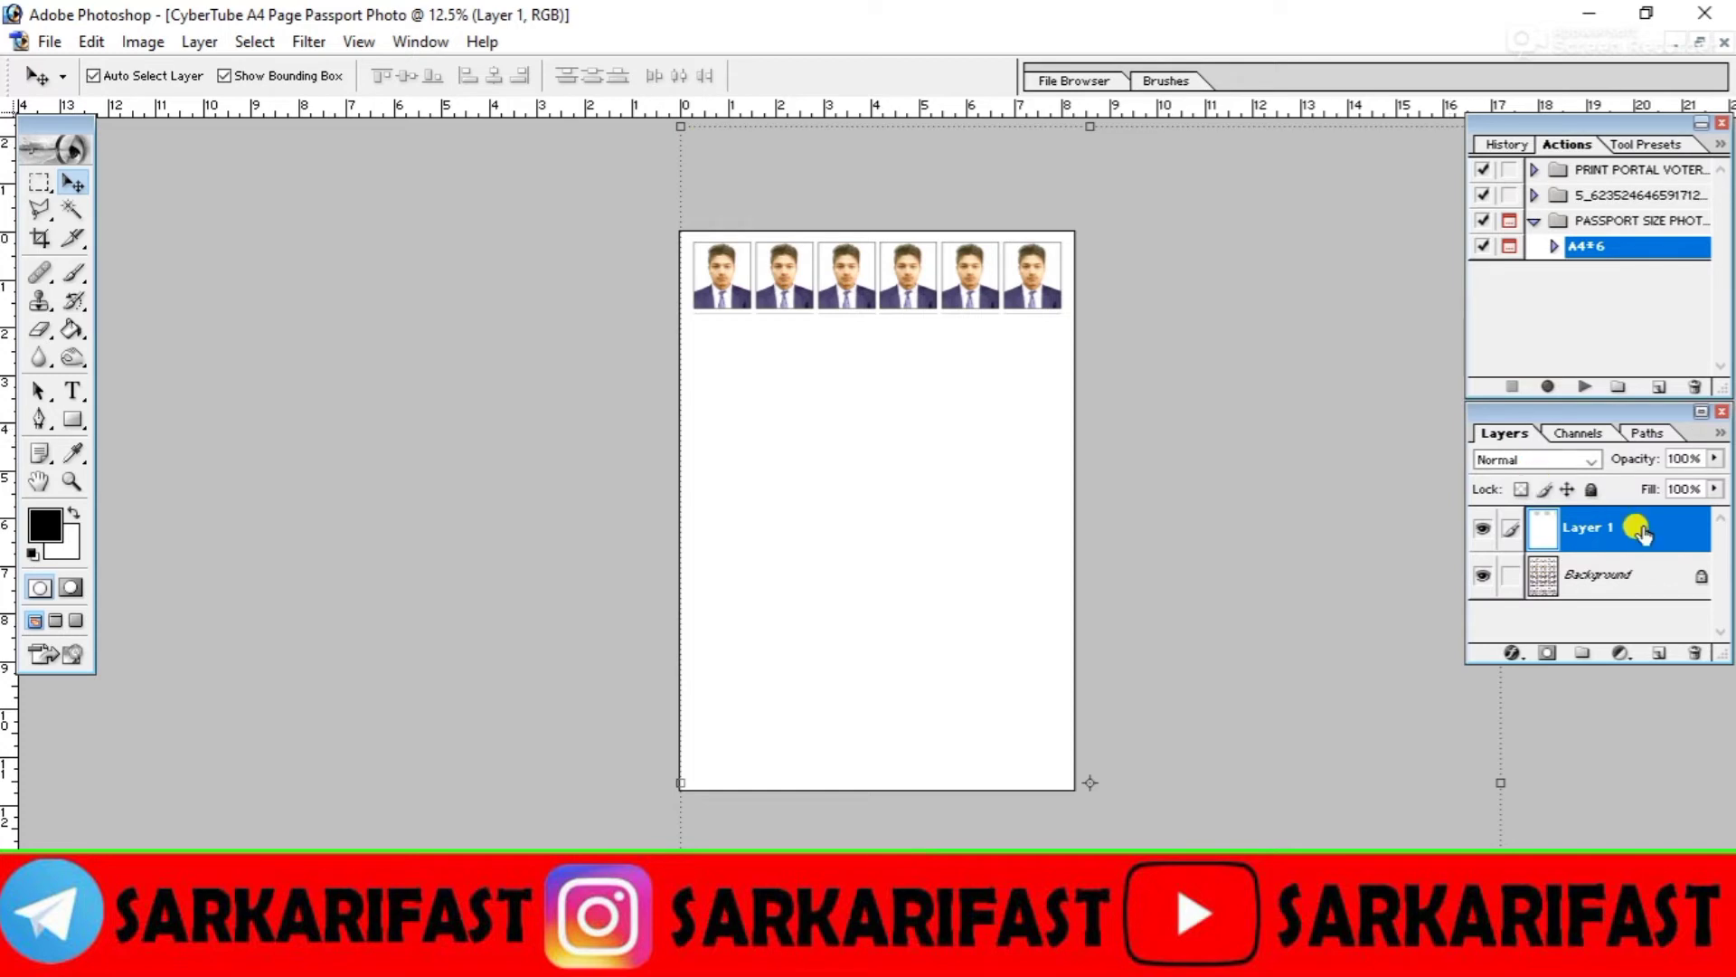
right_click(1617, 521)
left_click(814, 592)
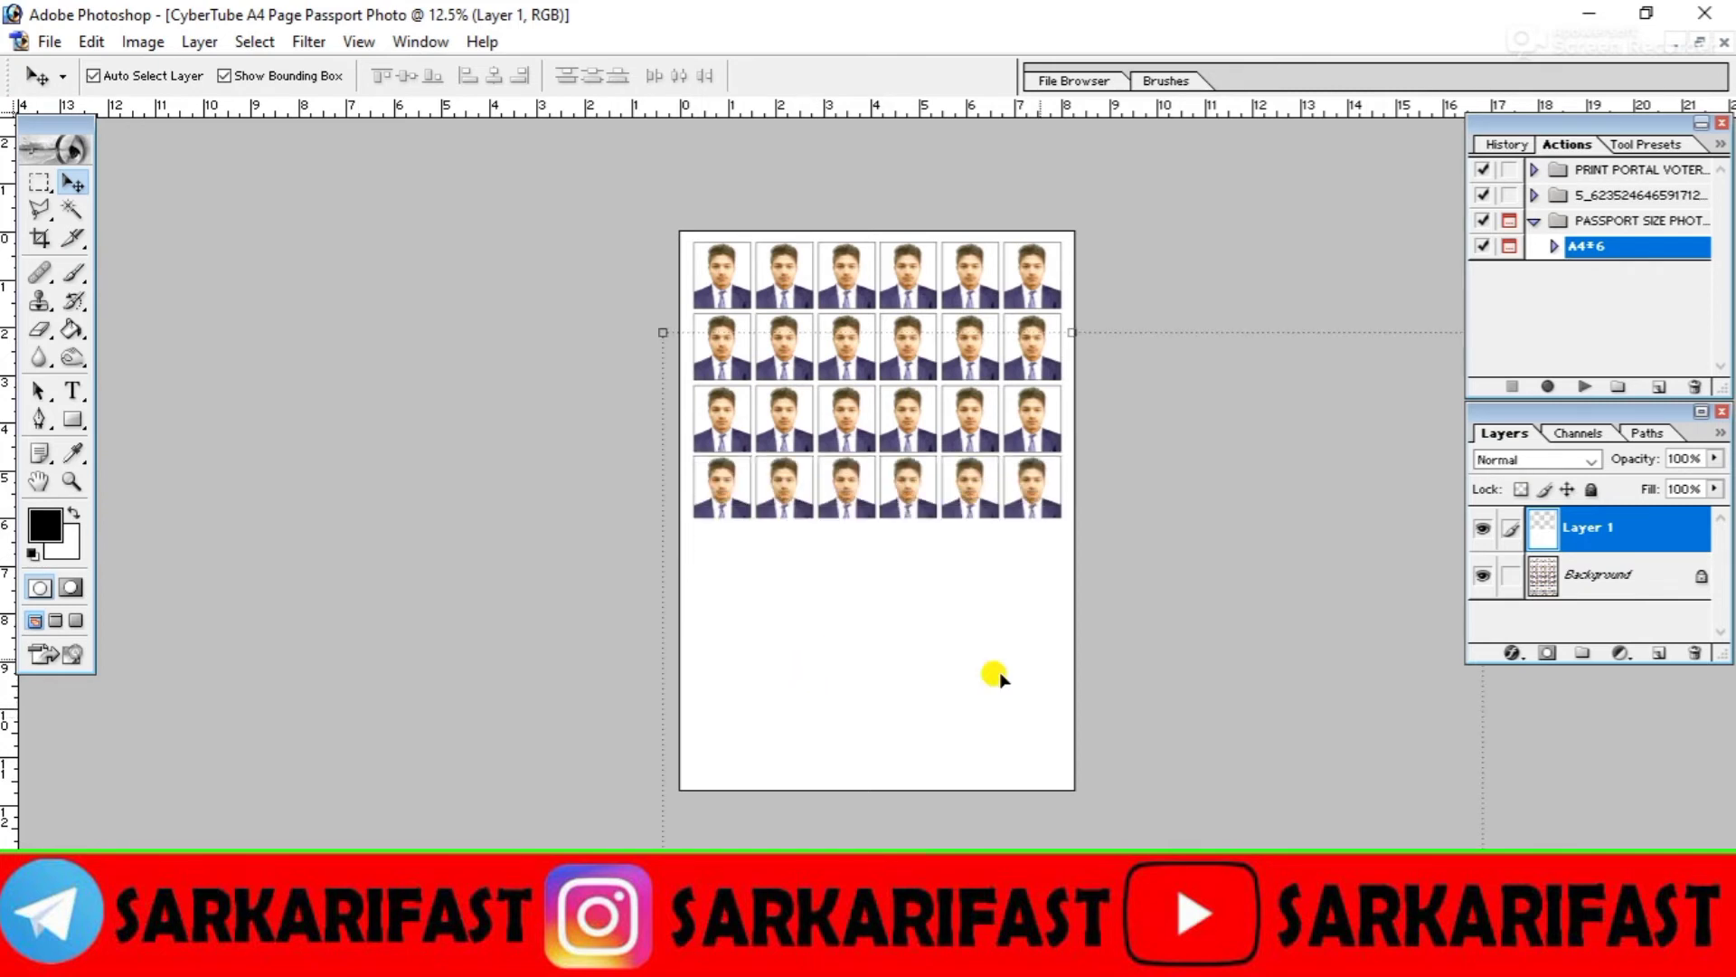
right_click(1602, 537)
left_click(1512, 643)
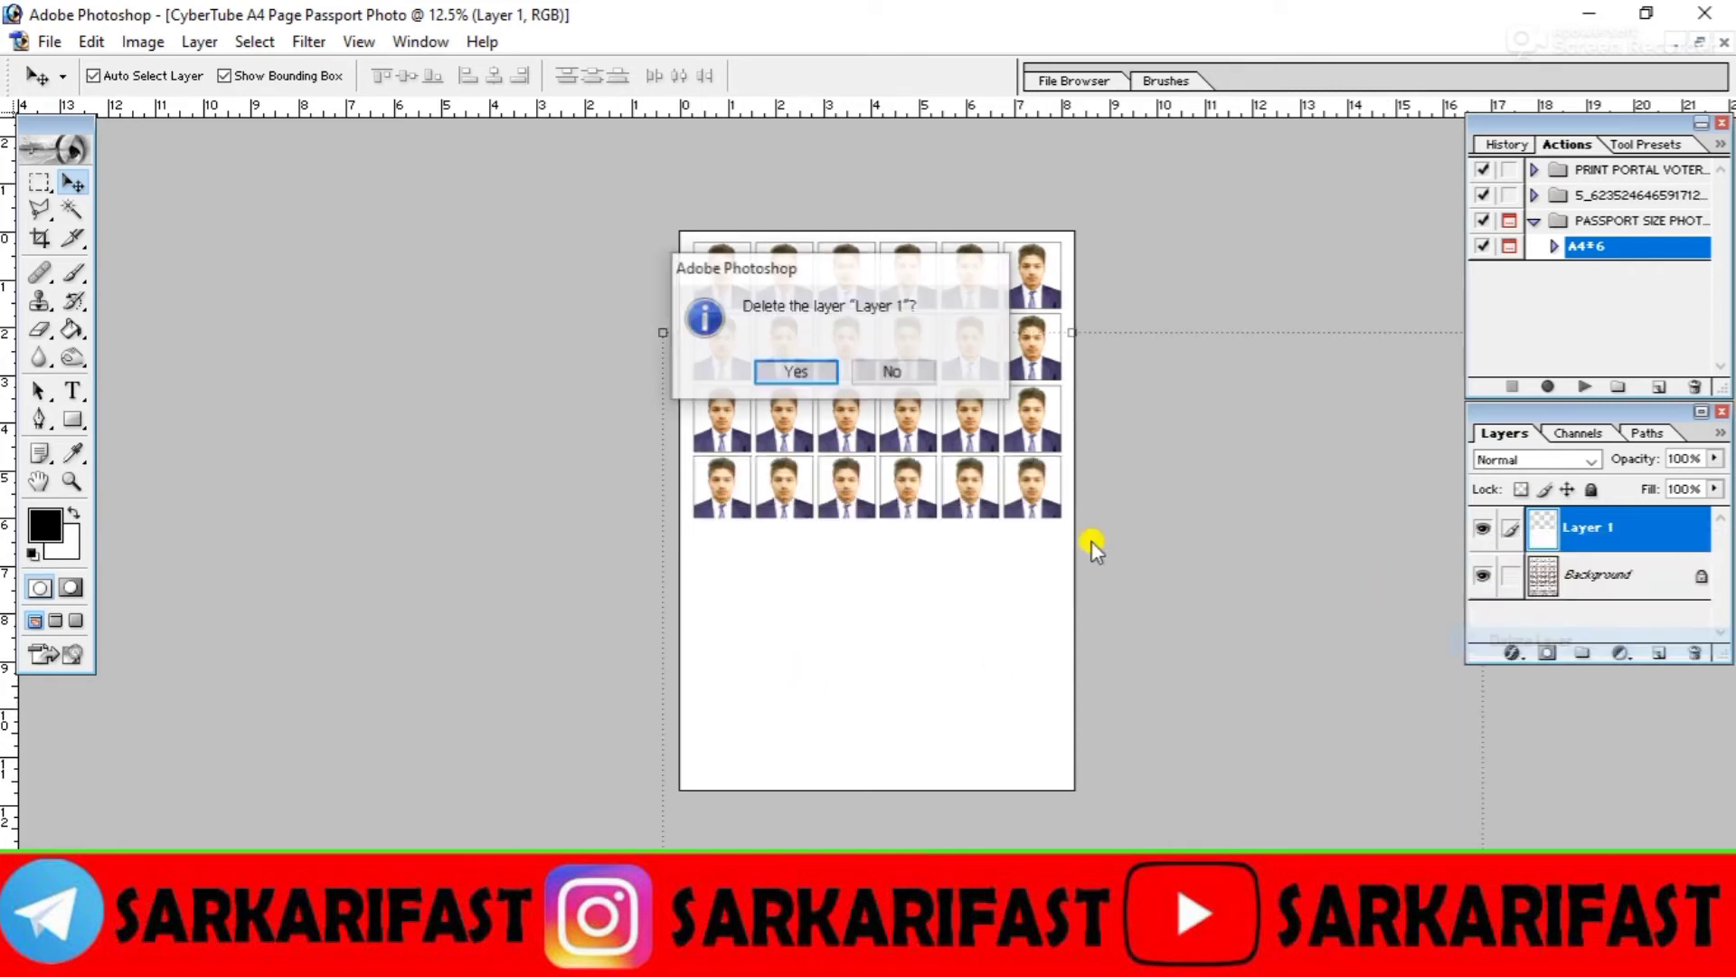
left_click(791, 385)
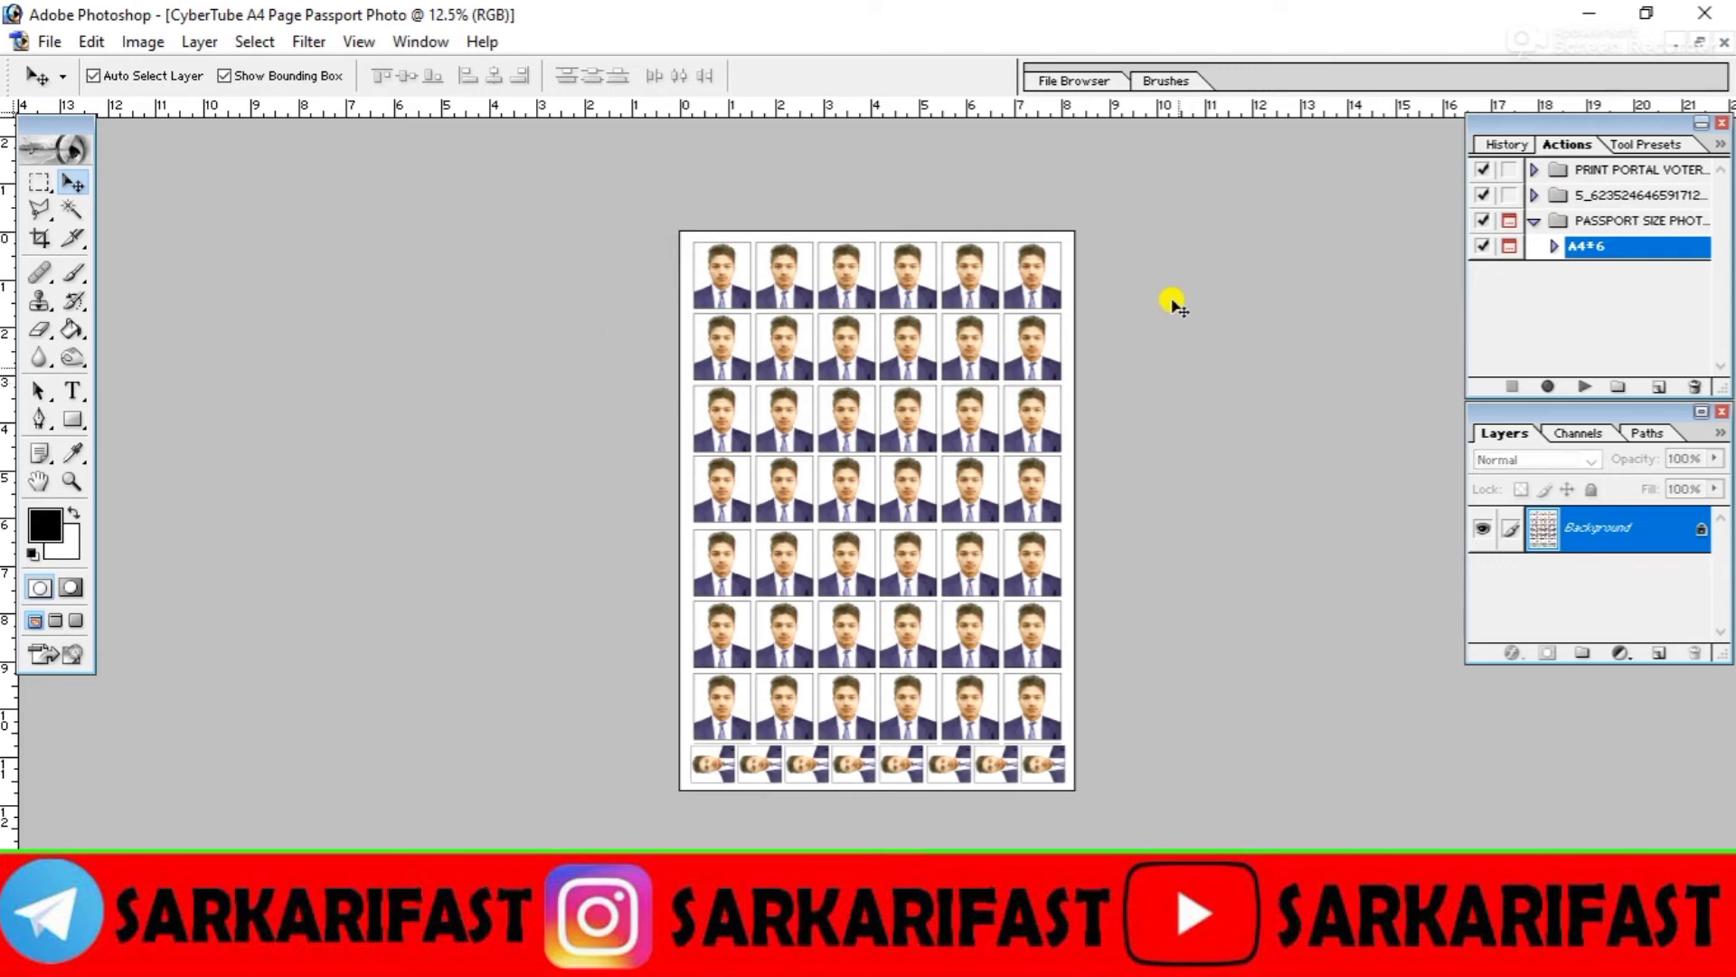
scroll(908, 393, "up", 4)
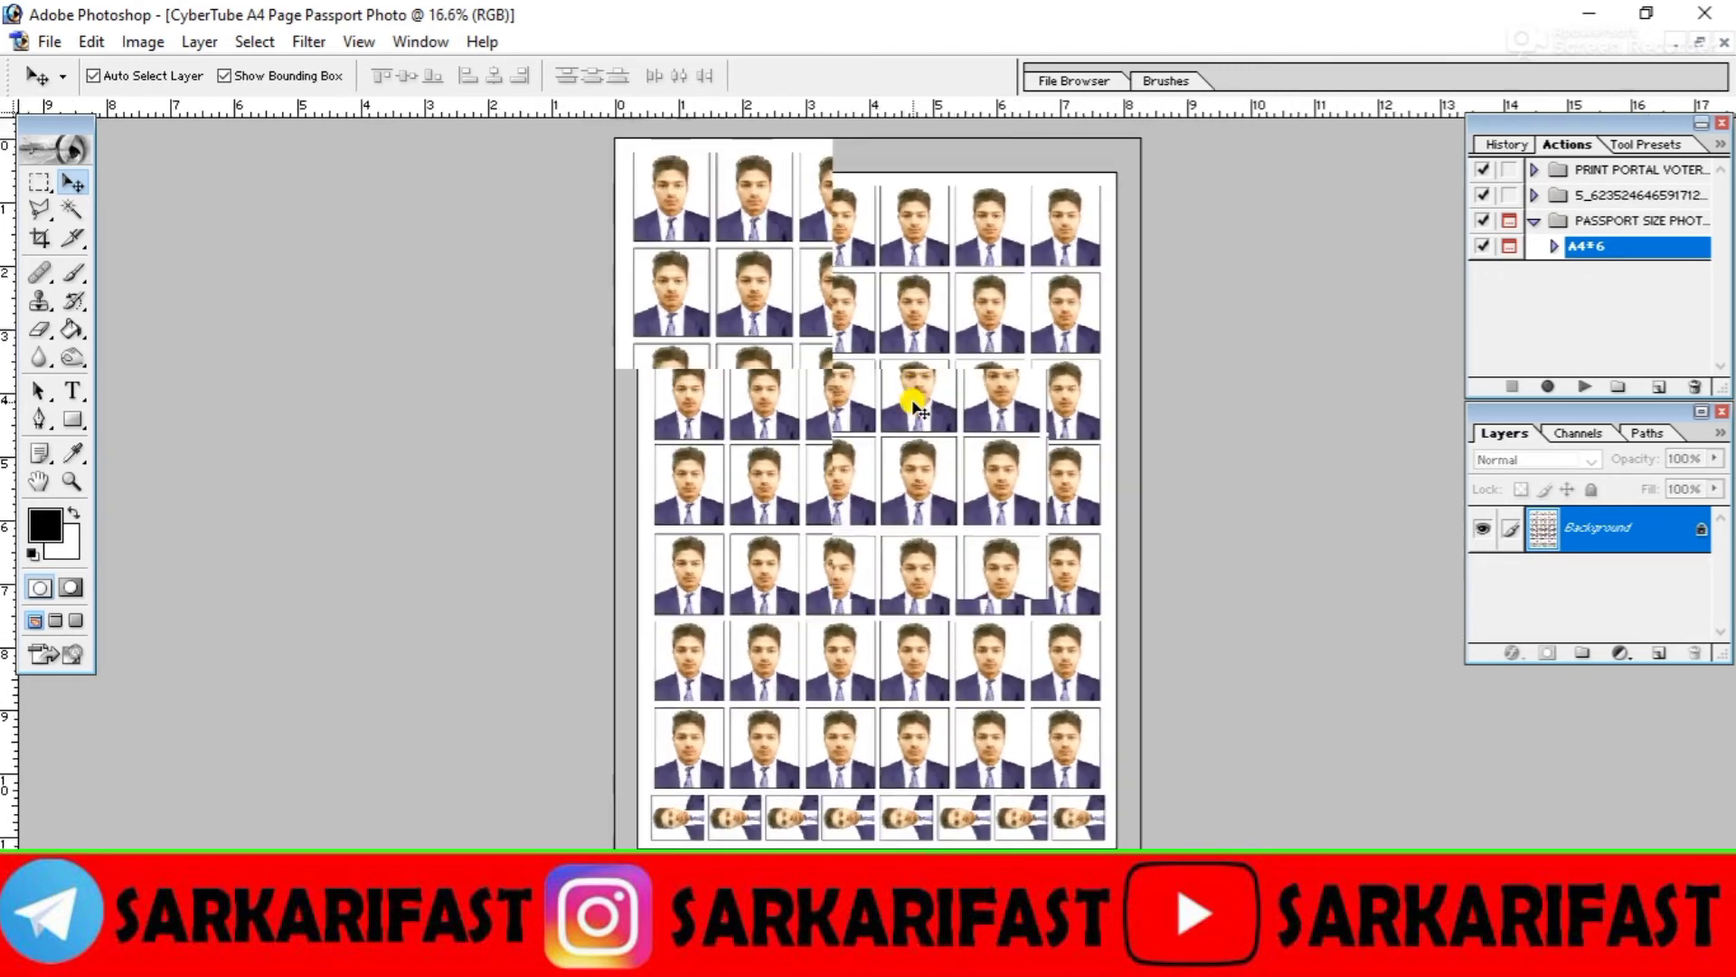
scroll(913, 404, "up", 1)
scroll(913, 404, "down", 1)
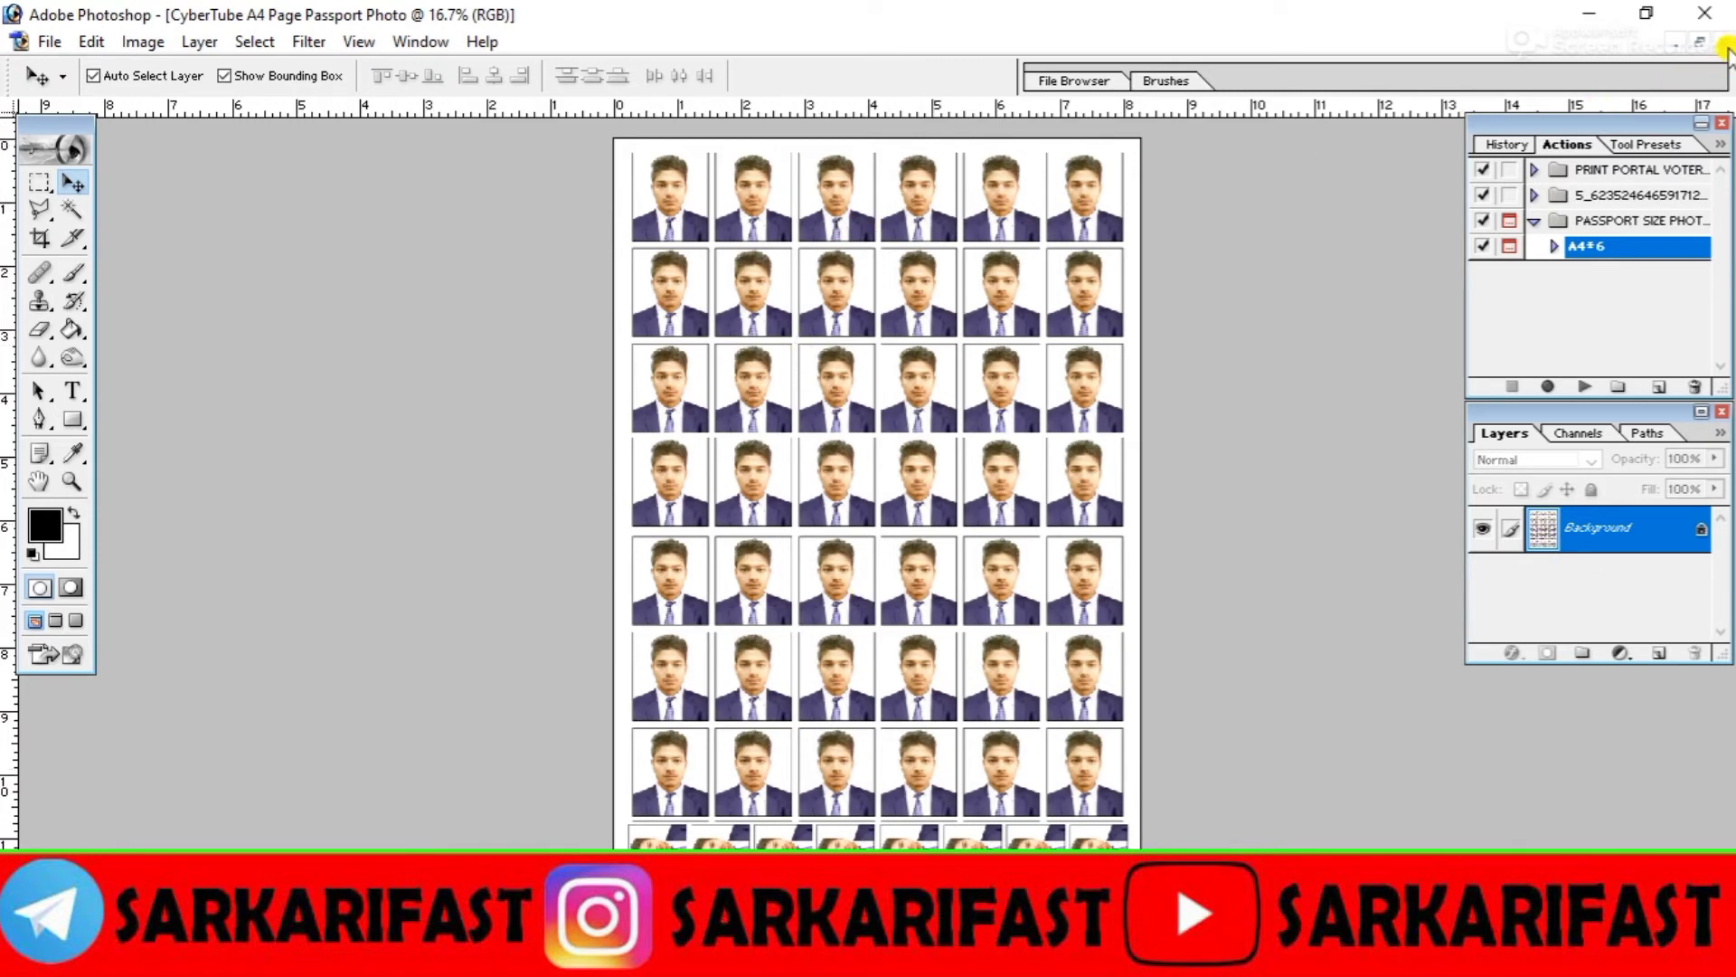
Step: Close the A4 page without saving, then delete Layer 1 from the 4x6 sheet
left_click(1723, 42)
left_click(905, 380)
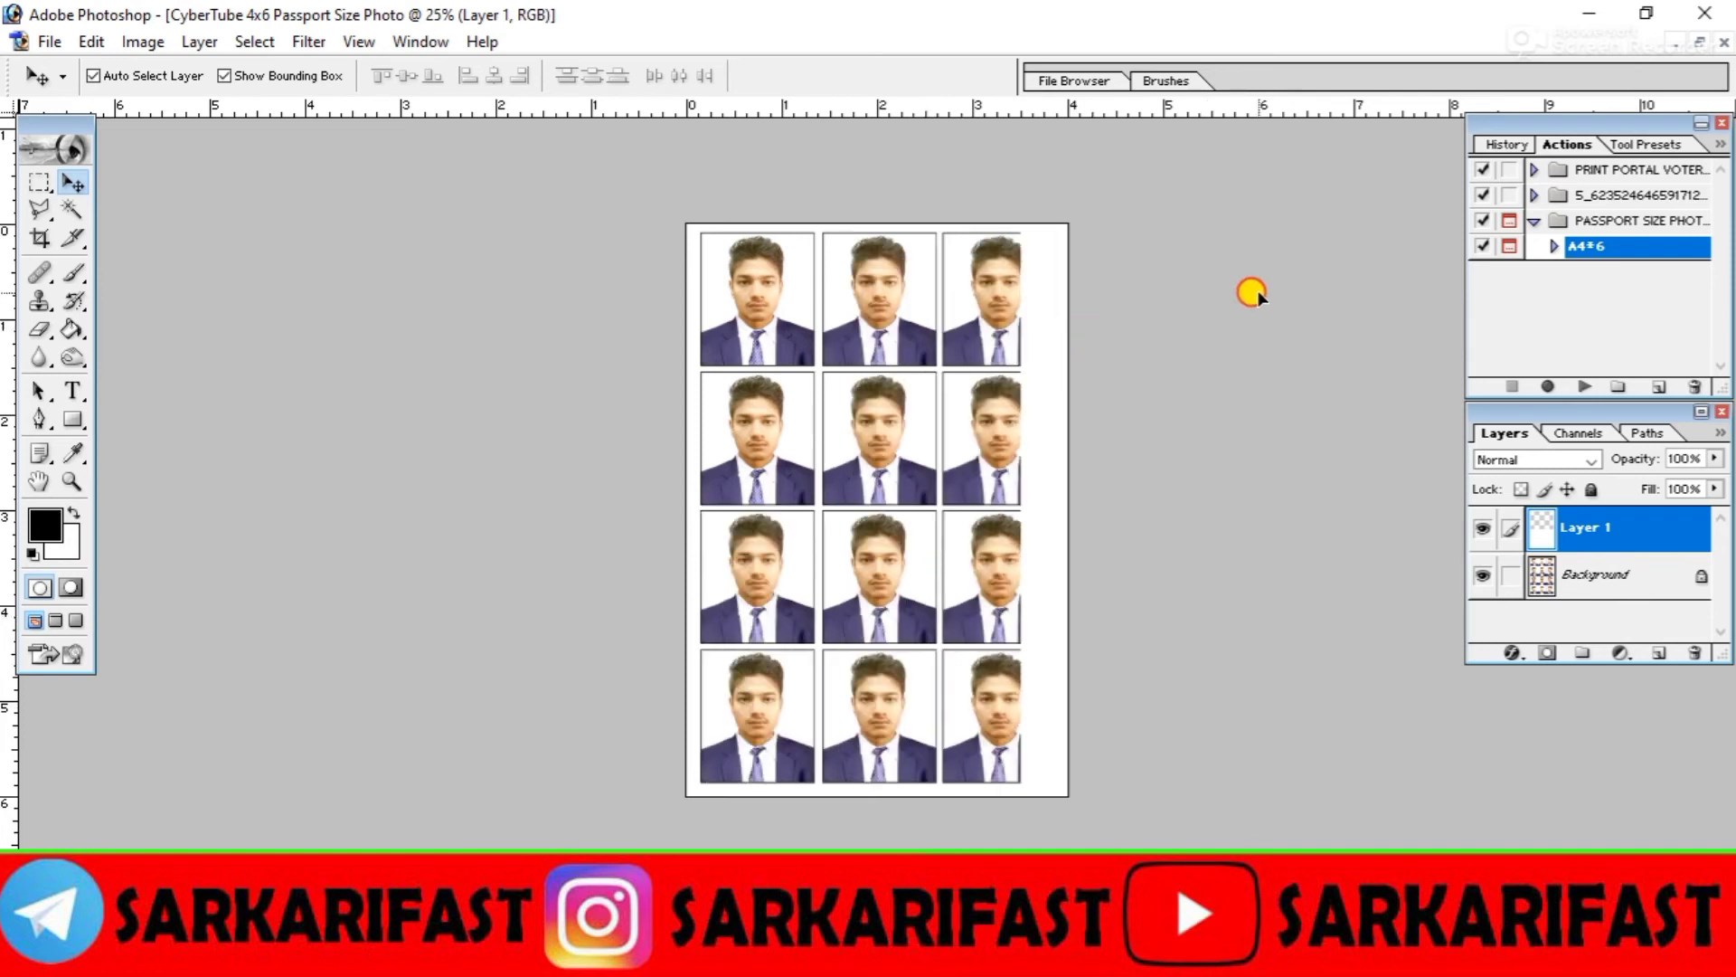
right_click(1600, 527)
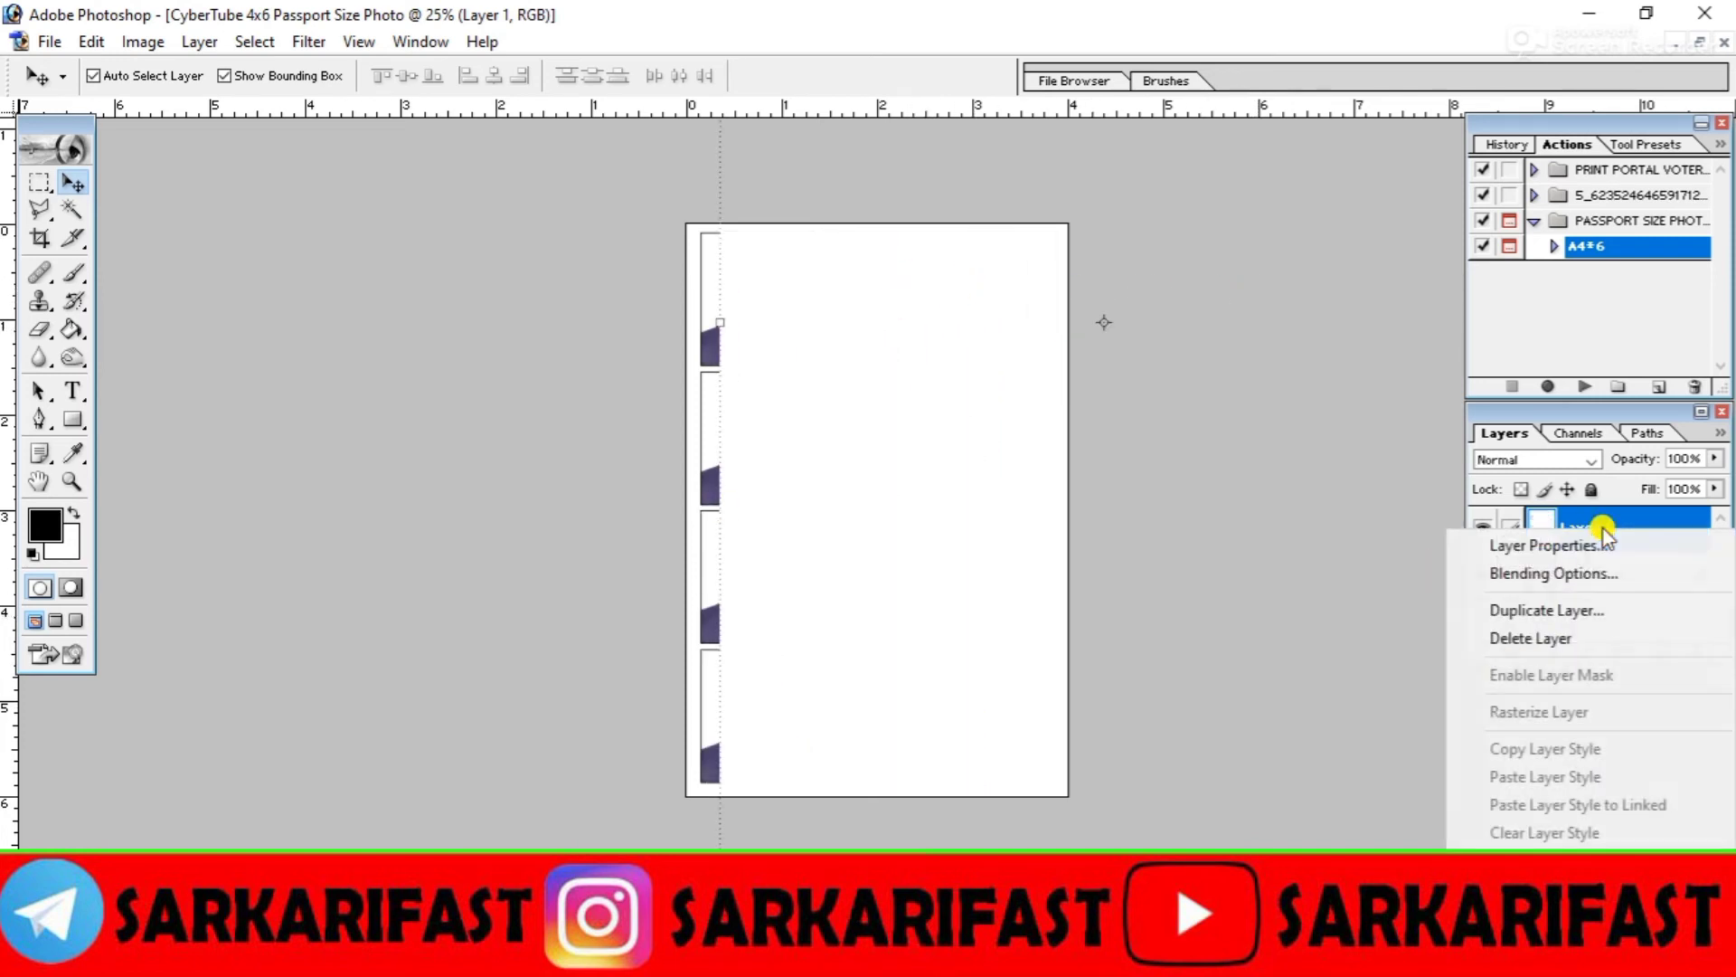
left_click(1555, 640)
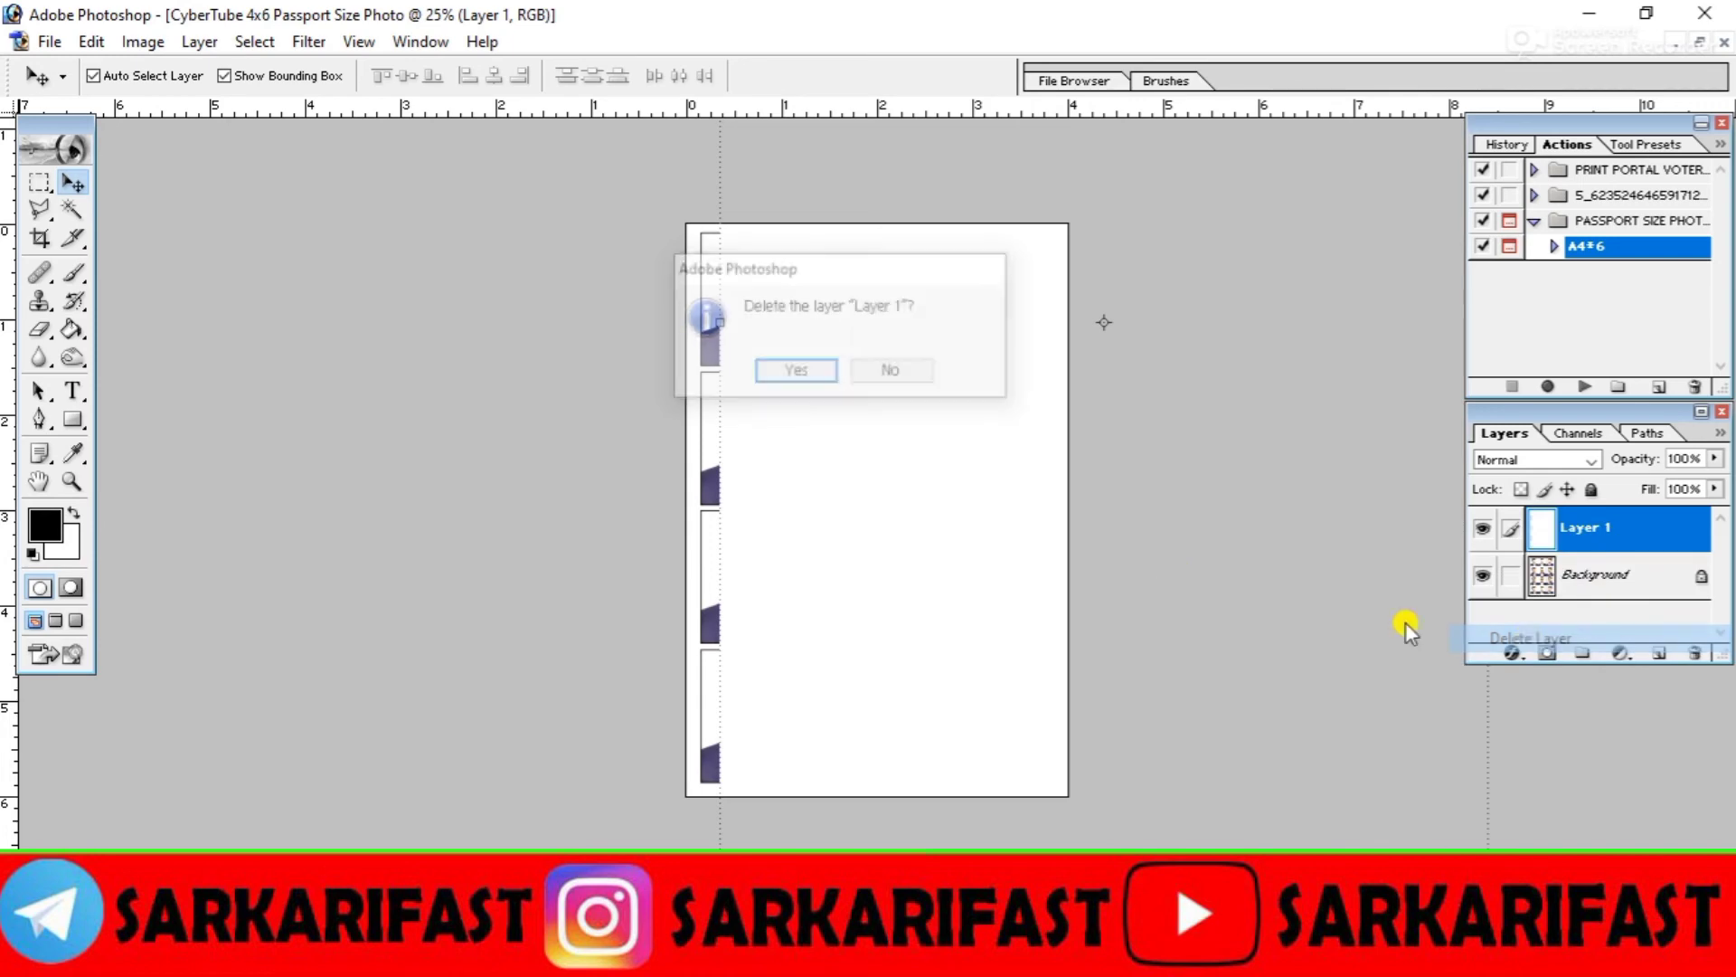
left_click(801, 371)
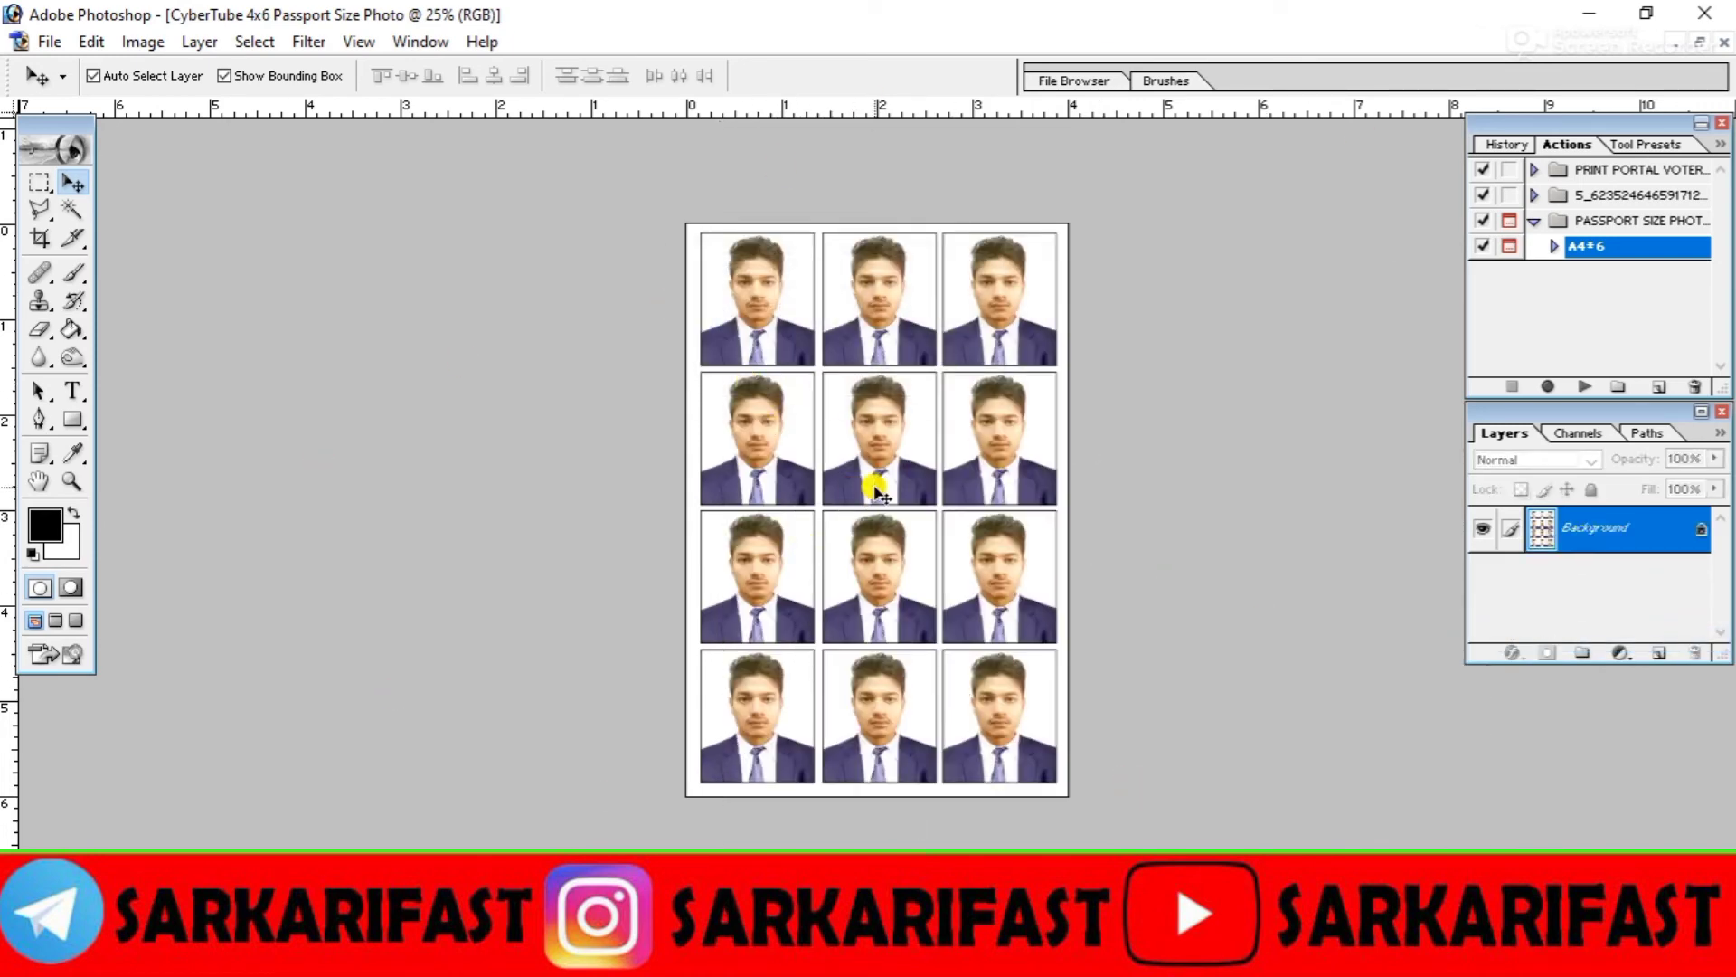
key("ctrl+p")
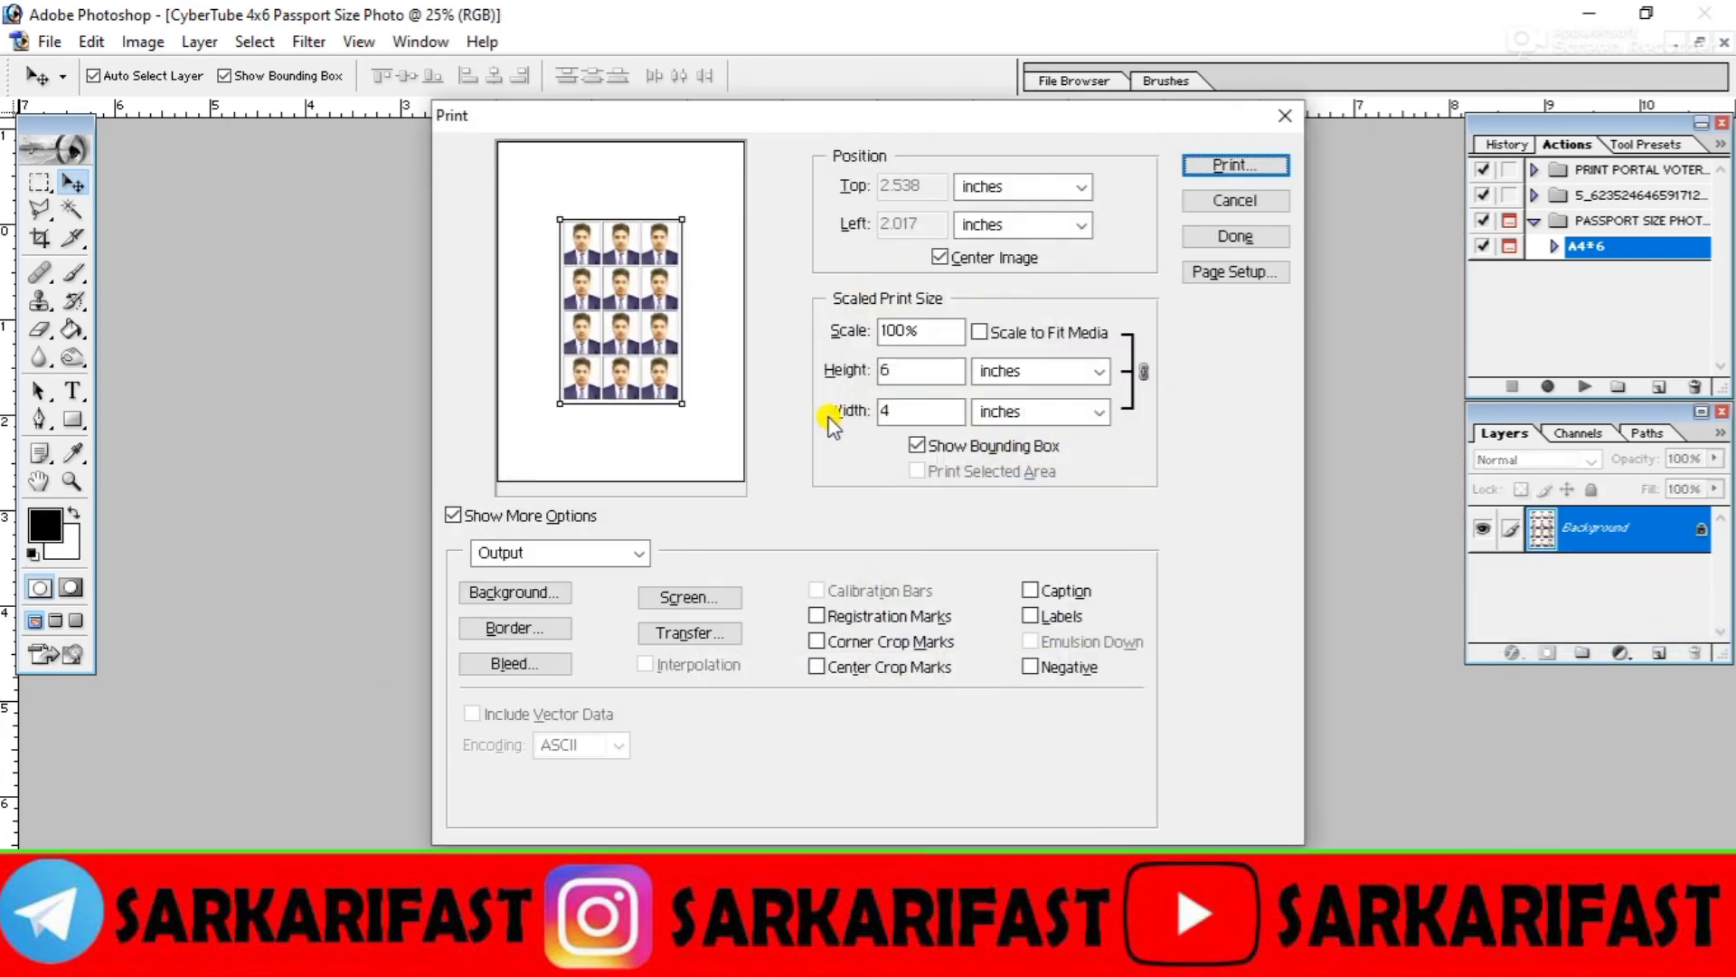
left_click_drag(681, 398, 723, 467)
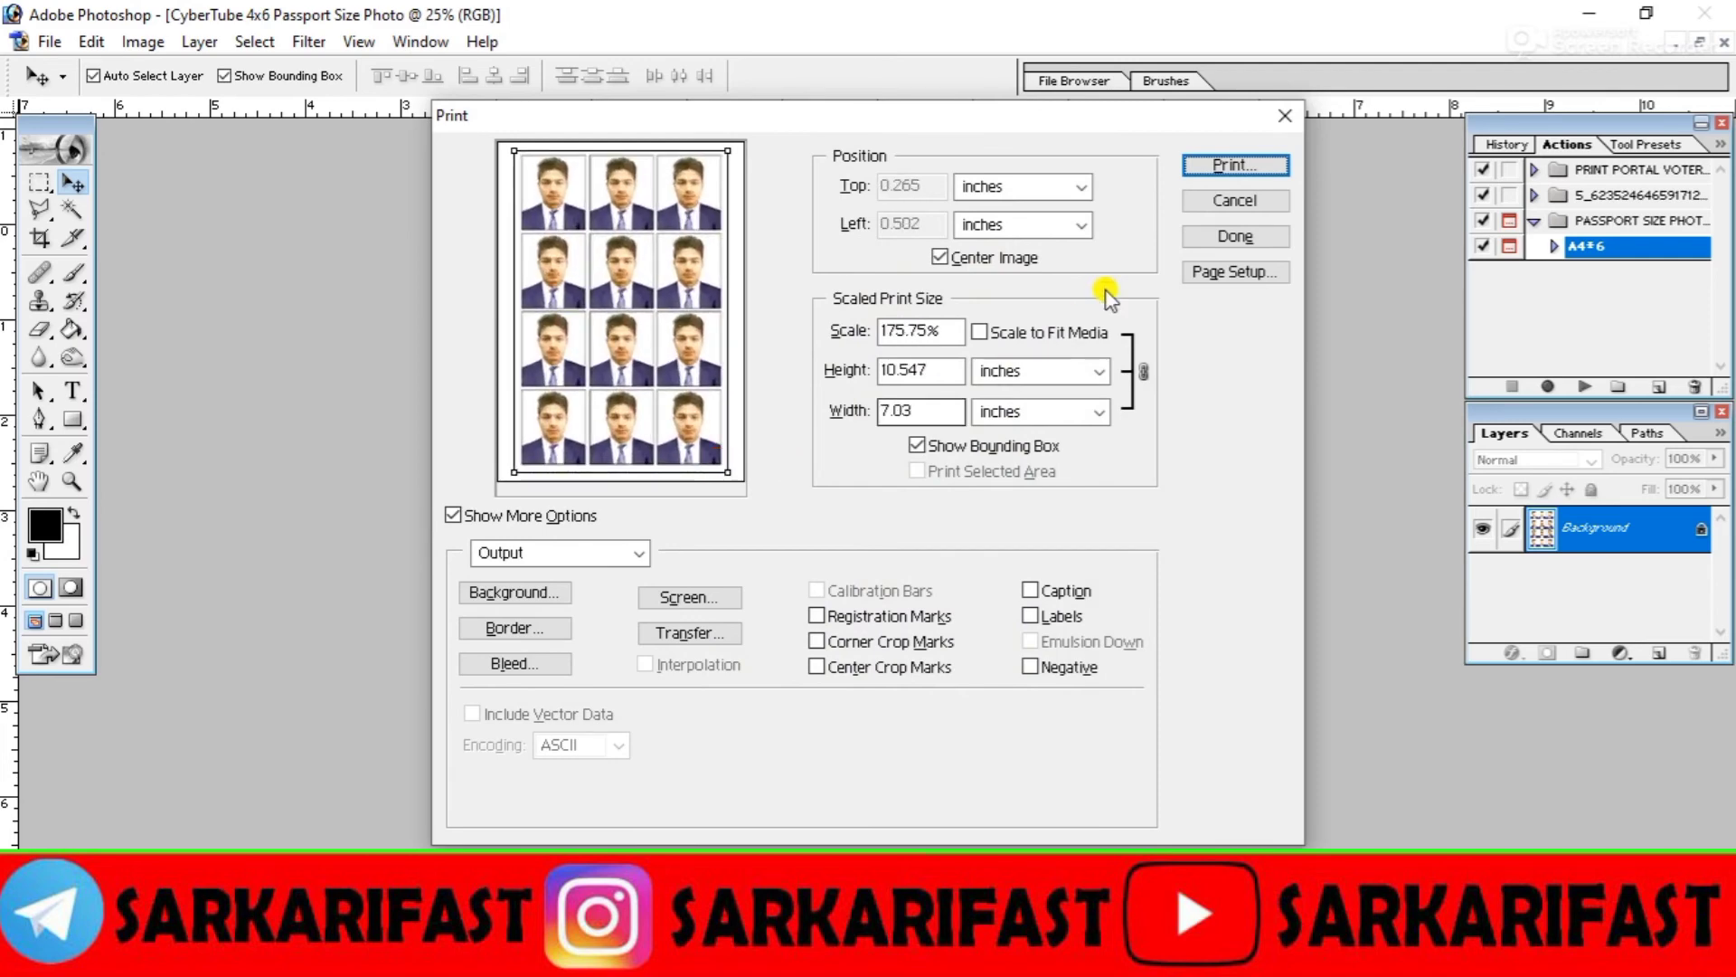
left_click(1235, 200)
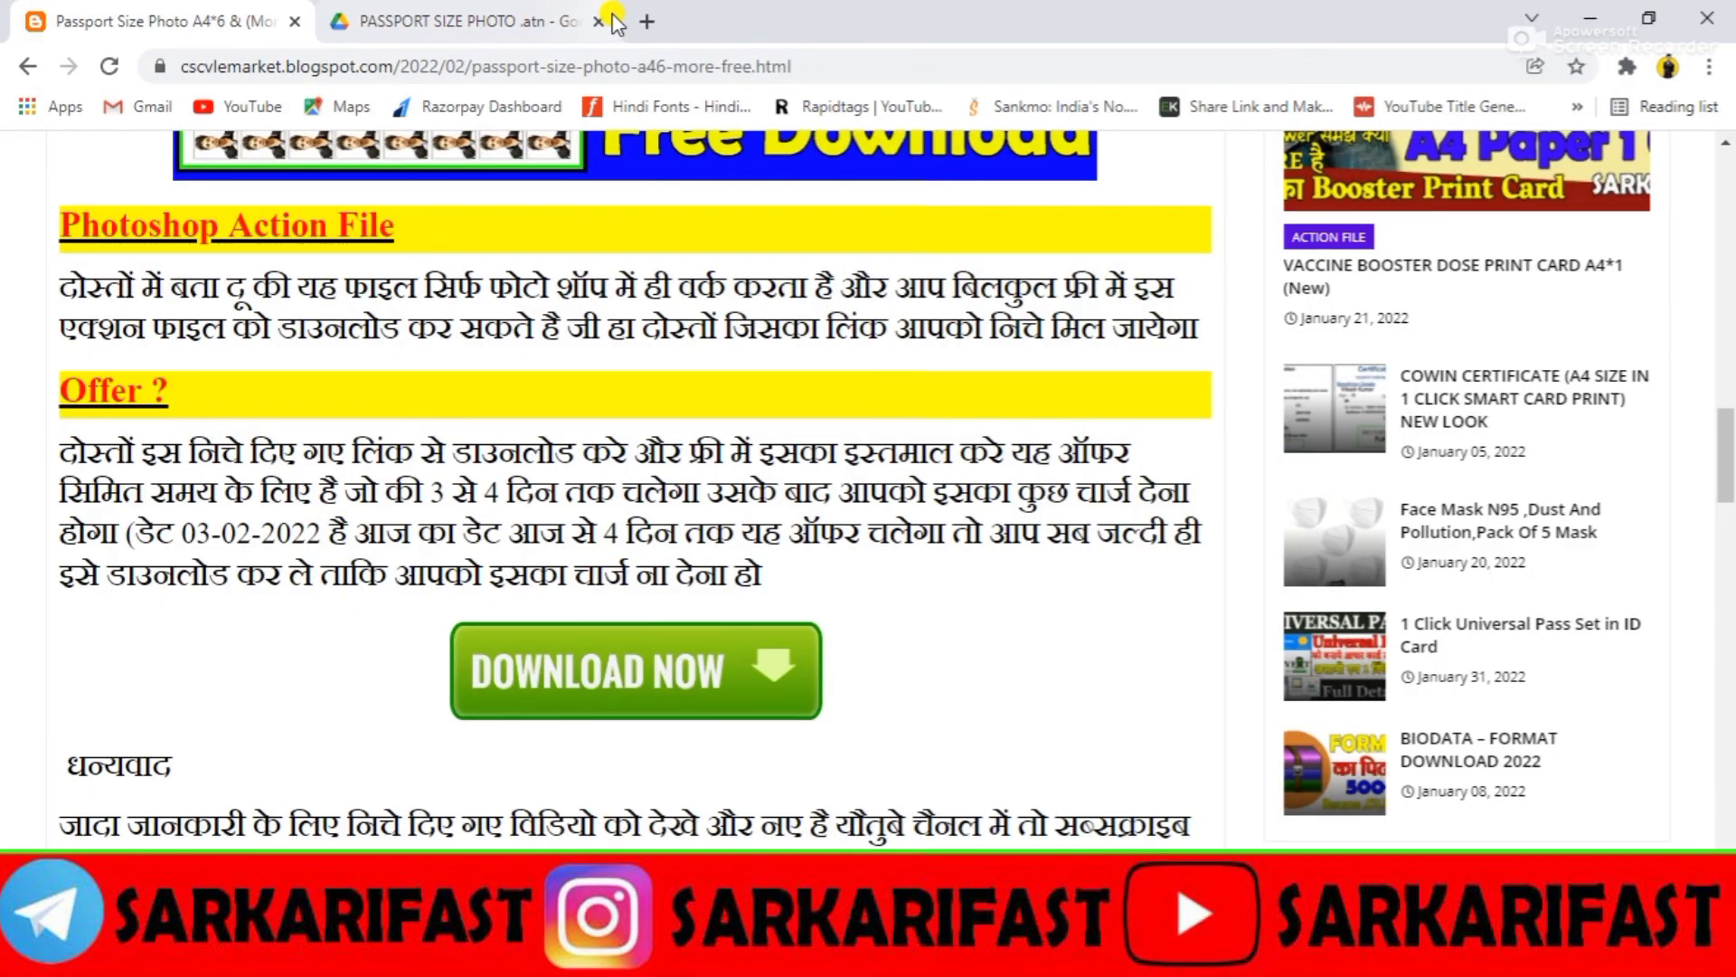
Step: Close the Google Drive tab and scroll the Passport Size Photo post back to its title
left_click(598, 21)
scroll(453, 504, "up", 1)
scroll(452, 511, "up", 5)
scroll(452, 507, "up", 5)
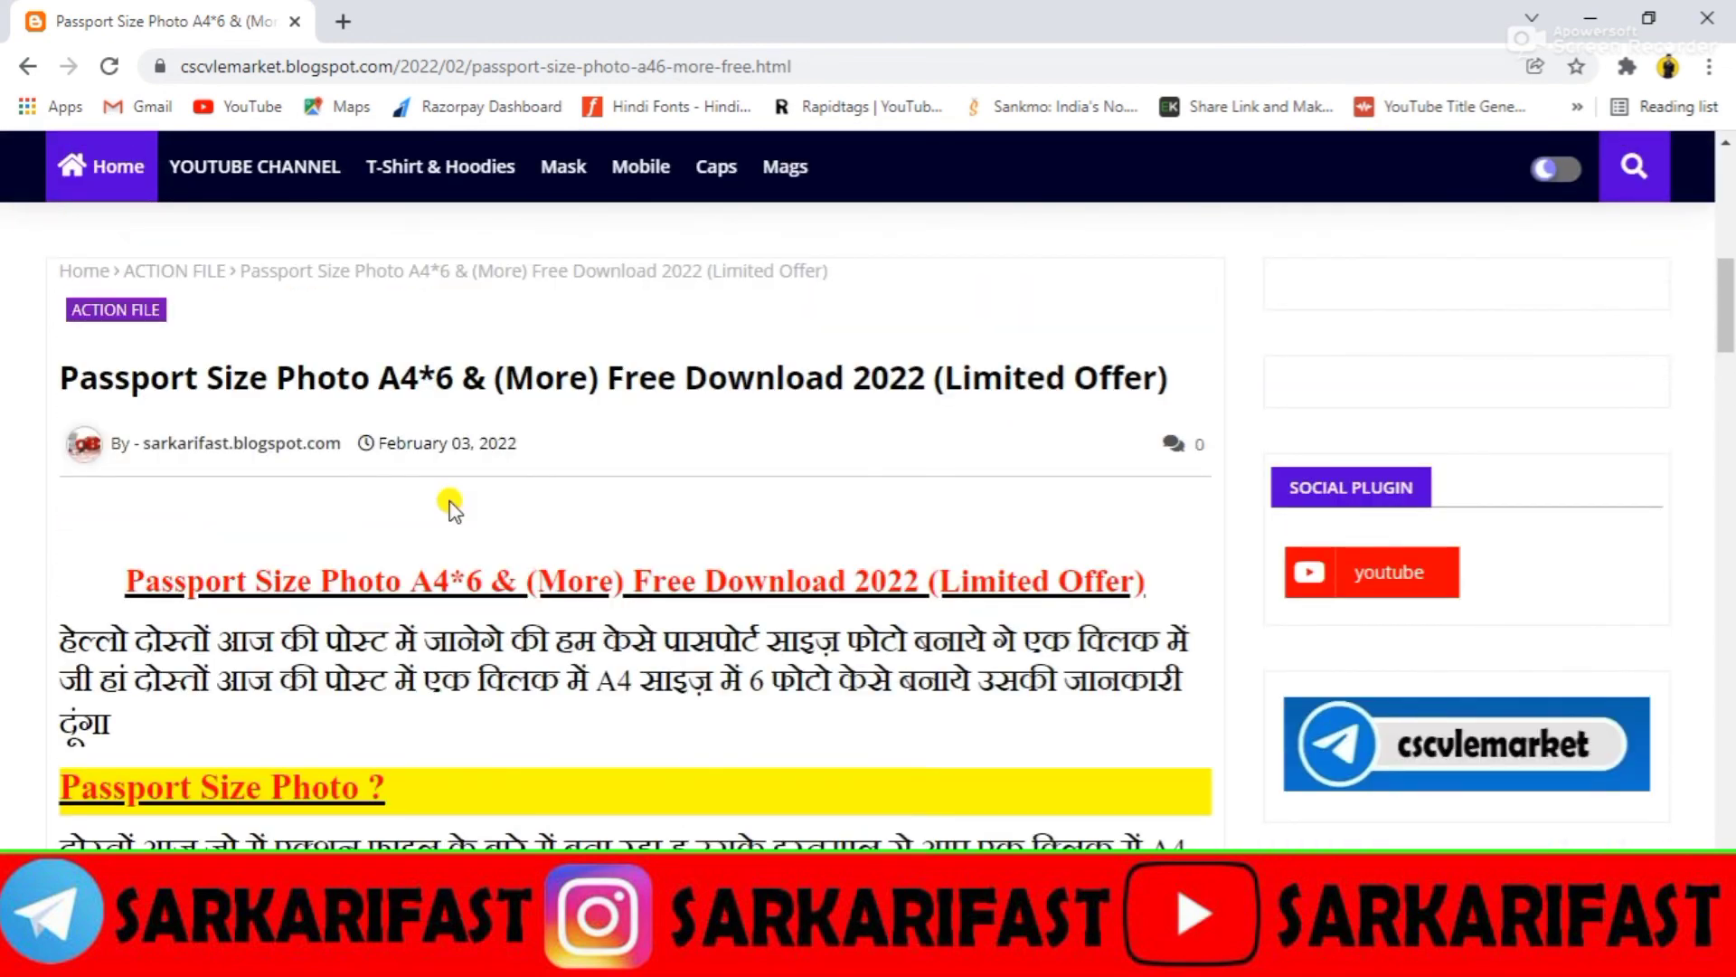
scroll(446, 500, "down", 10)
scroll(446, 501, "down", 8)
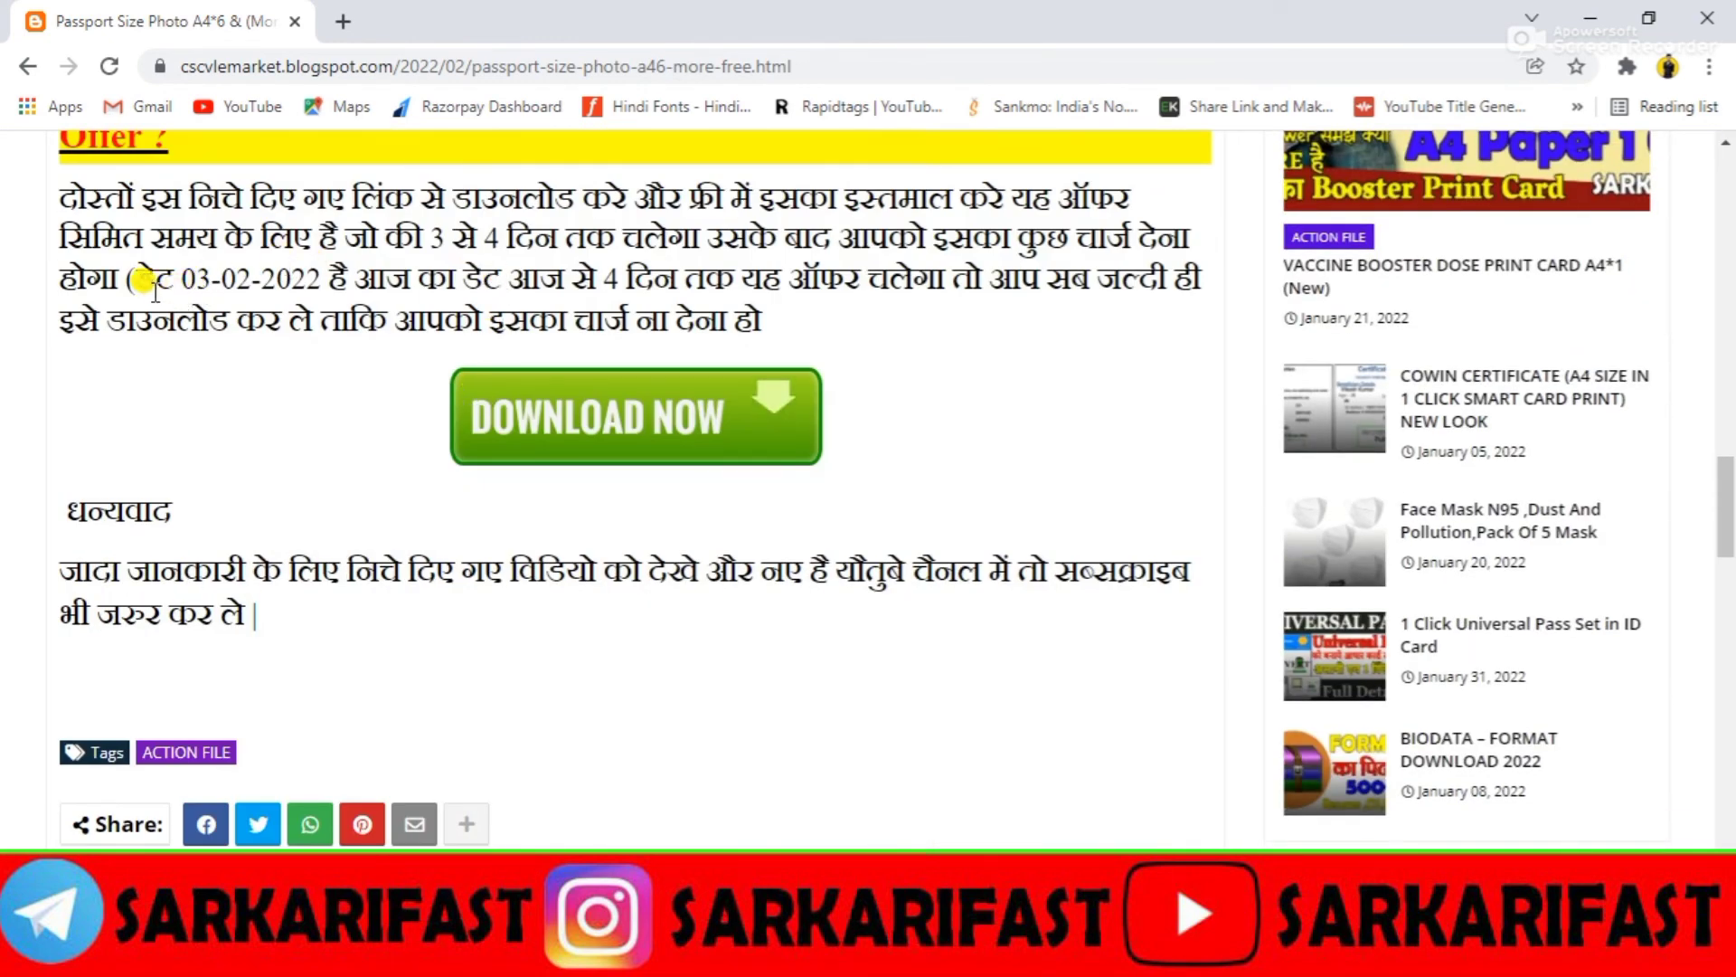
left_click_drag(135, 277, 1111, 268)
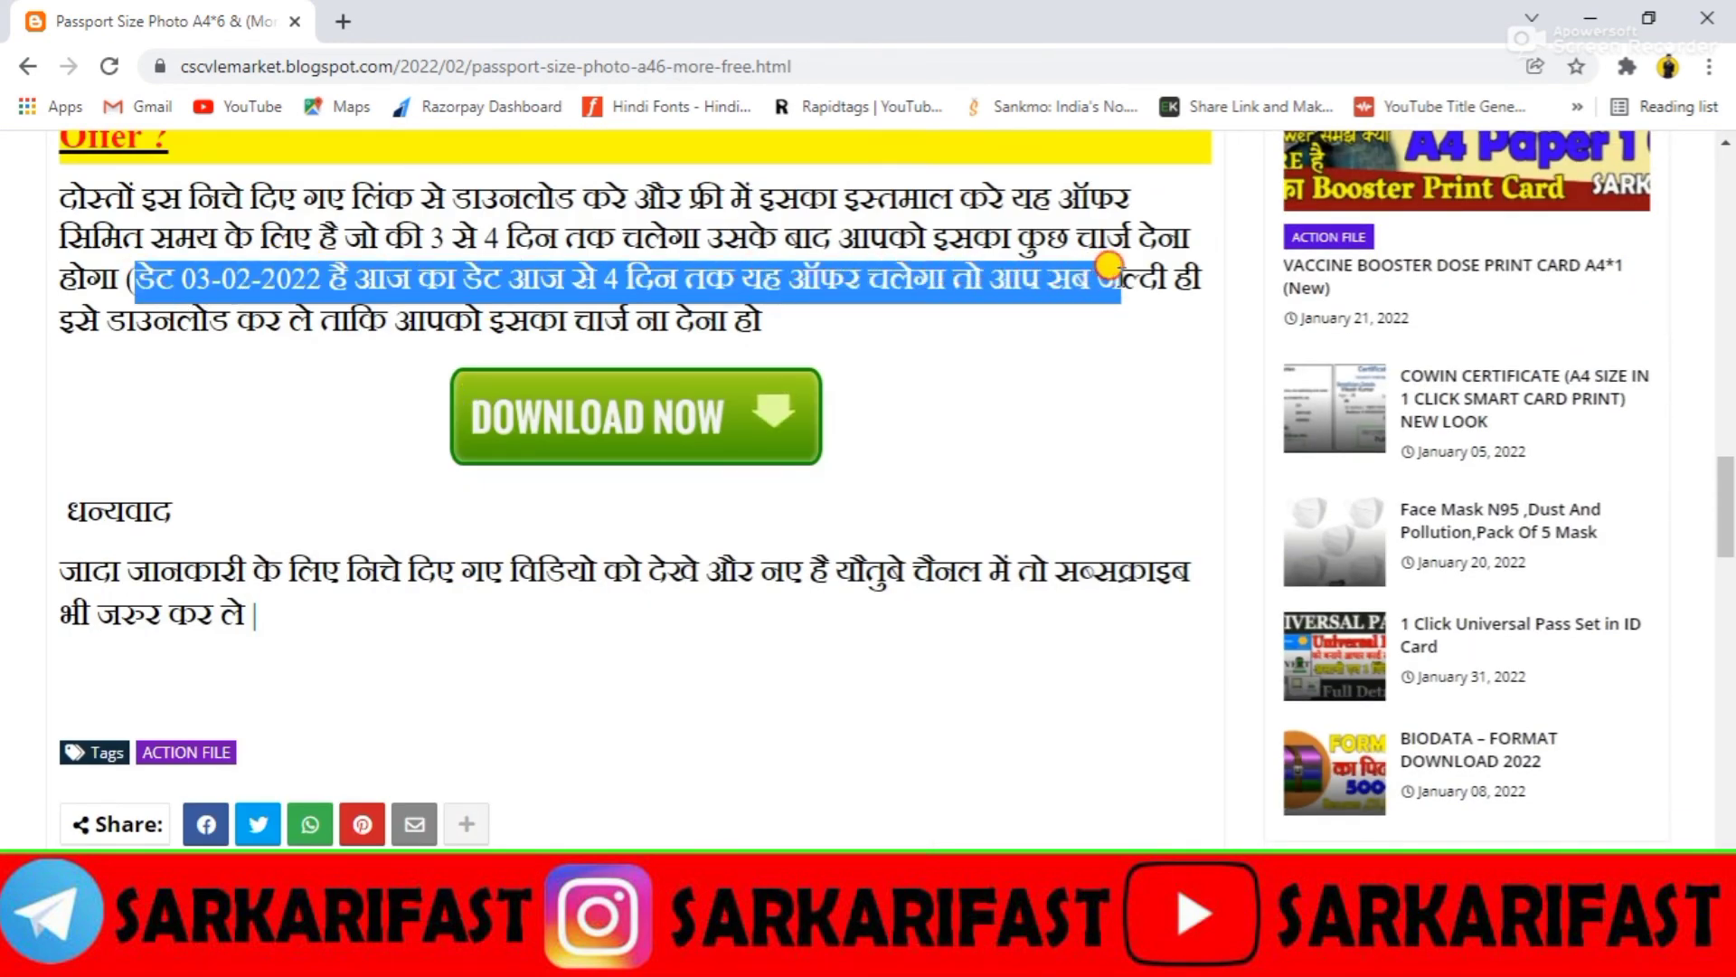
left_click(1110, 268)
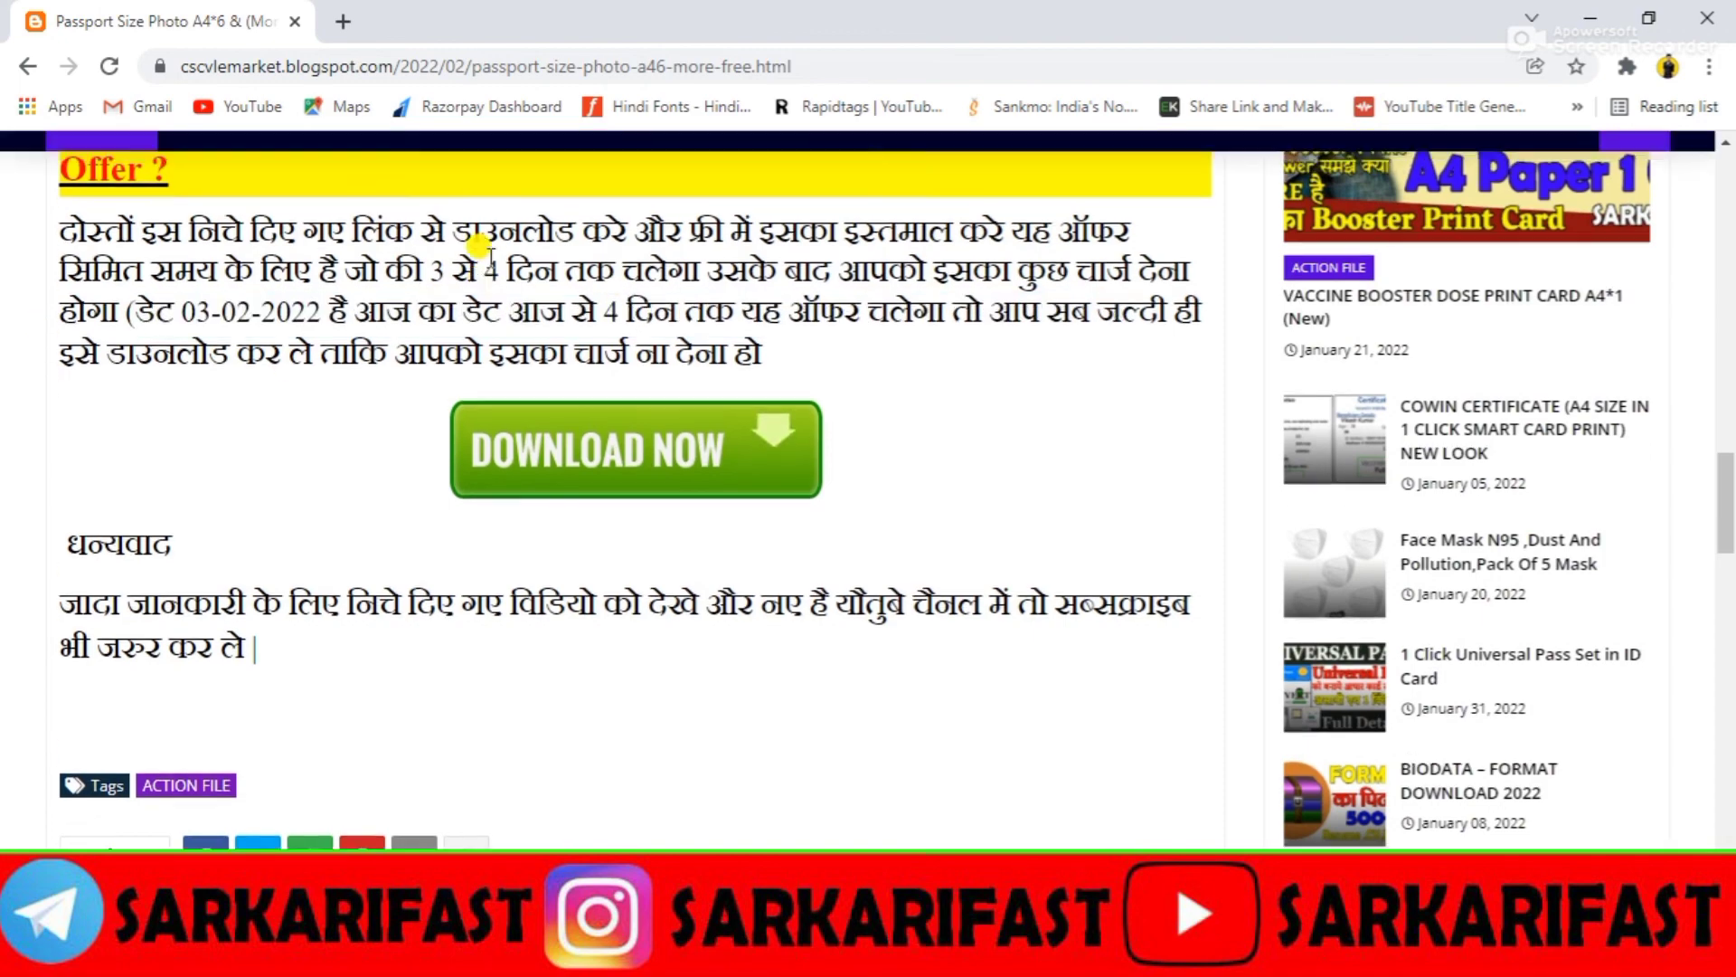
scroll(489, 251, "up", 5)
scroll(489, 253, "up", 5)
scroll(485, 262, "up", 5)
scroll(485, 262, "down", 5)
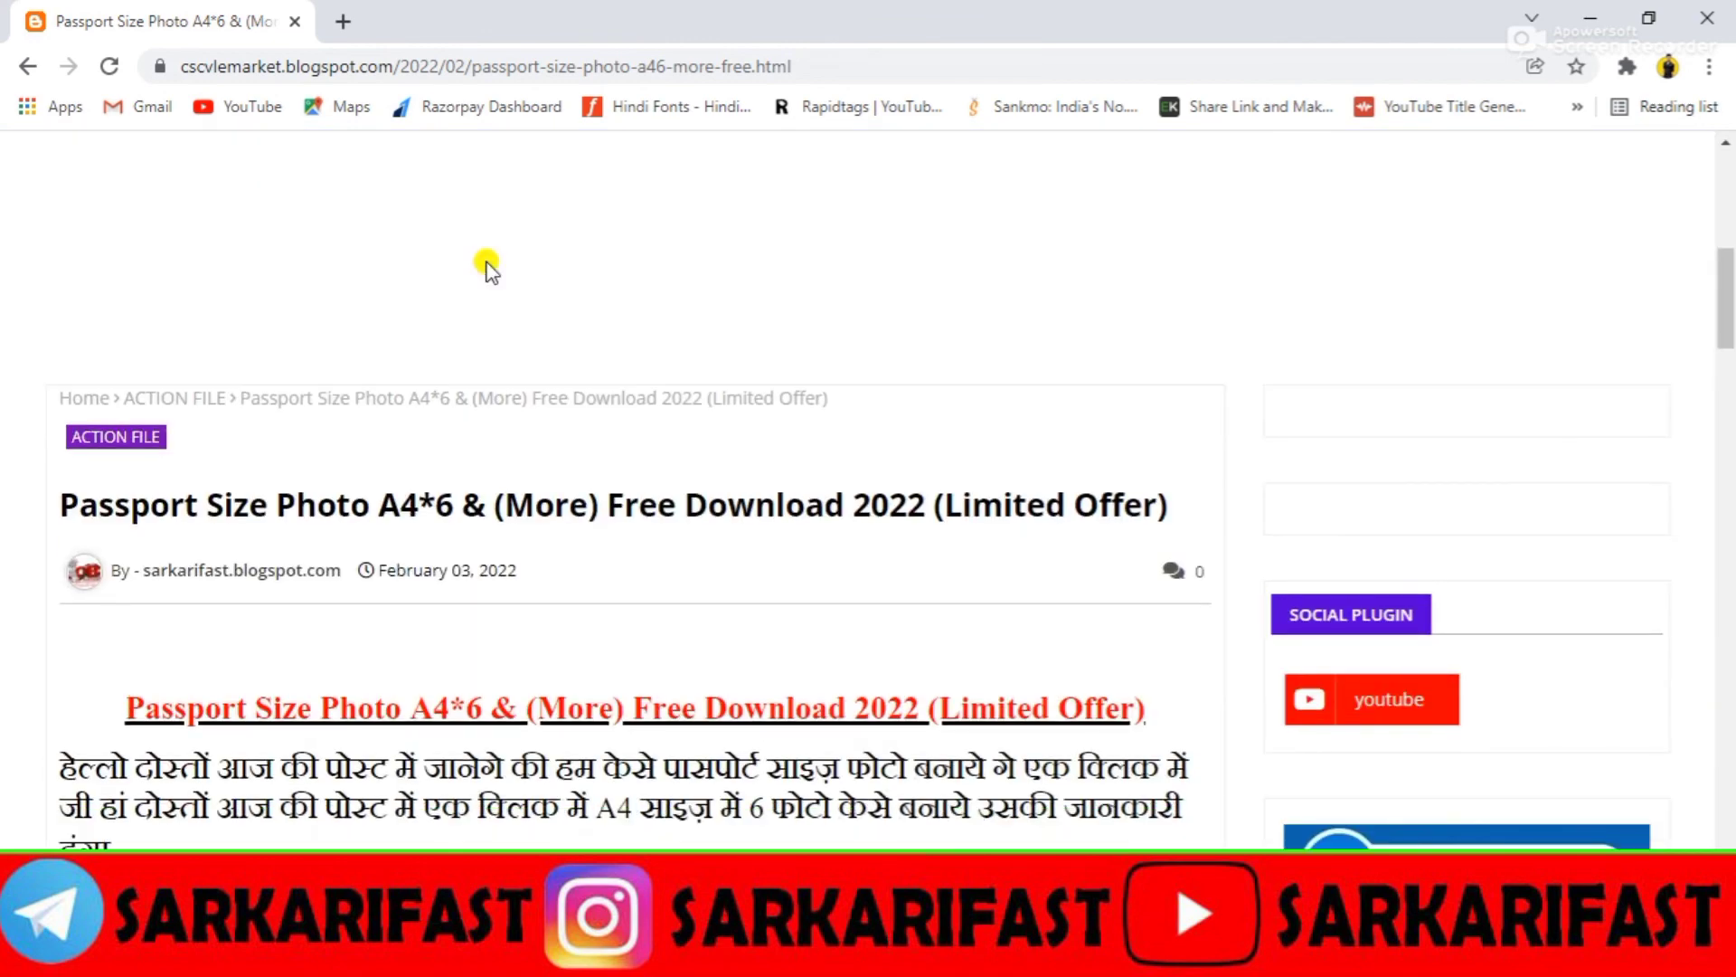